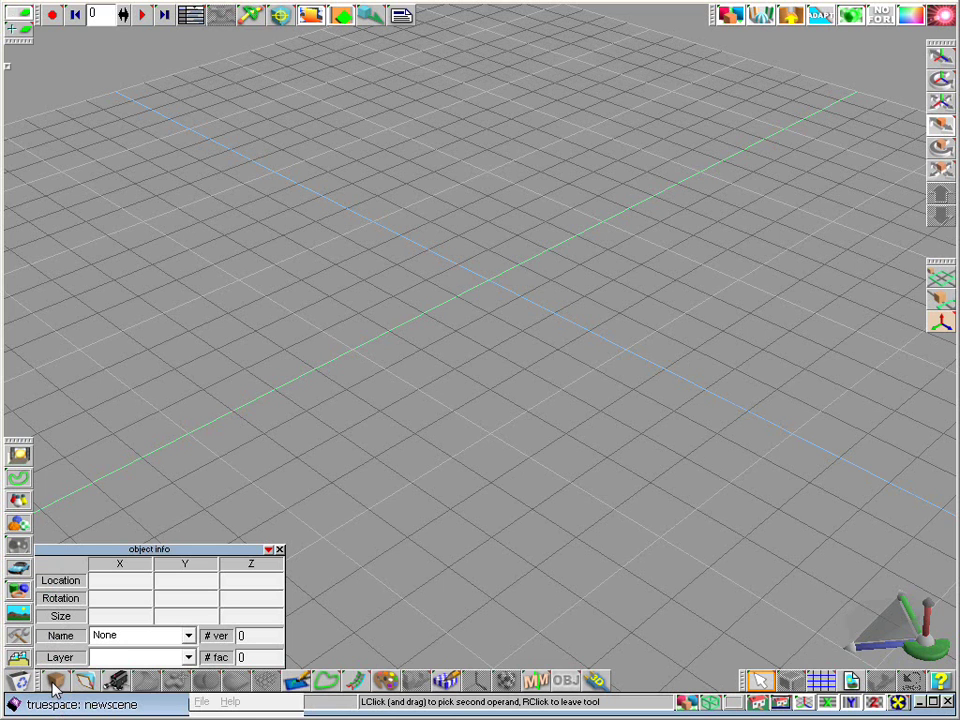
# Add a cube primitive near the grid's centre and turn it into a cylinder by raising its number of sides to 24
pyautogui.click(55, 681)
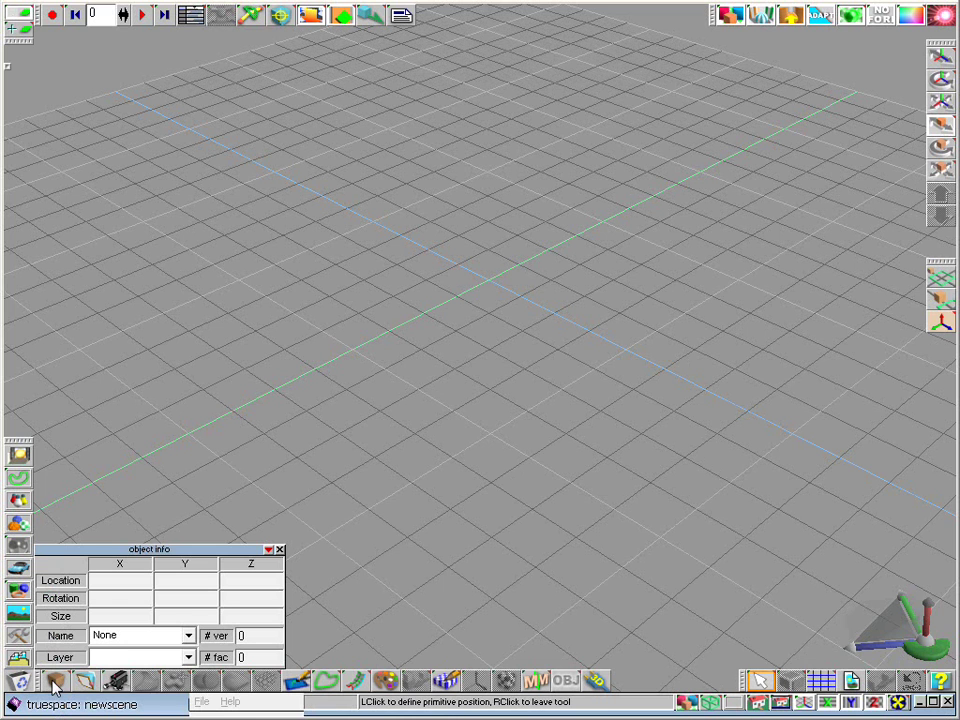
pyautogui.click(486, 316)
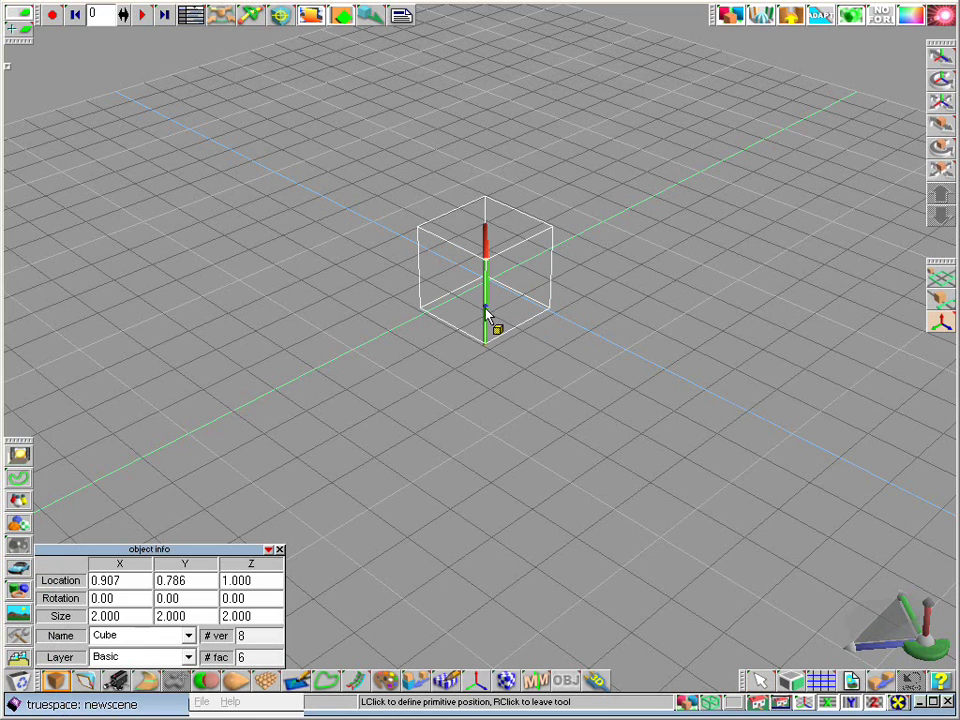
pyautogui.rightClick(56, 682)
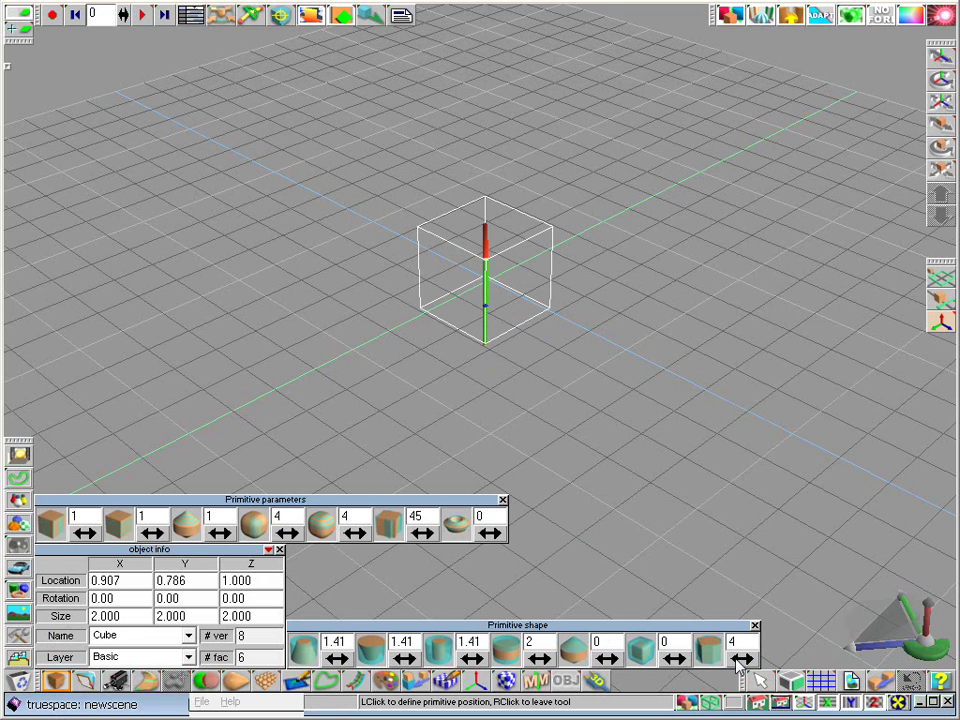
pyautogui.moveTo(741, 658); pyautogui.dragTo(761, 658)
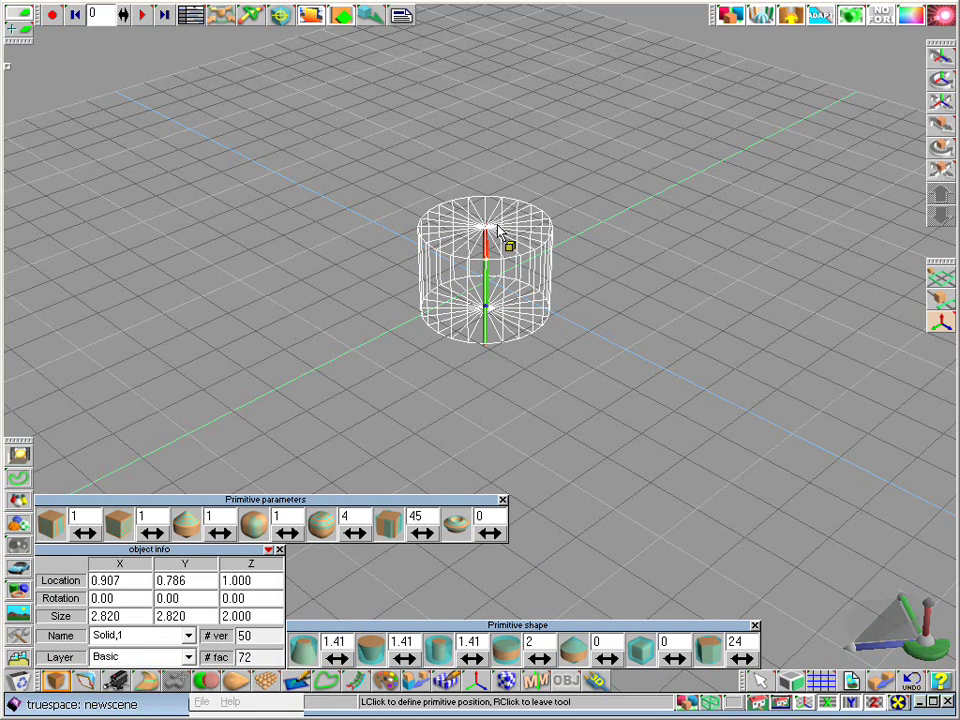
# Set the cylinder's cap subdivisions to 0 to remove the radial cap edges, and finish editing the primitive
pyautogui.scroll(2, 508, 245)
pyautogui.scroll(1, 498, 229)
pyautogui.moveTo(498, 229); pyautogui.dragTo(509, 339, button='middle')
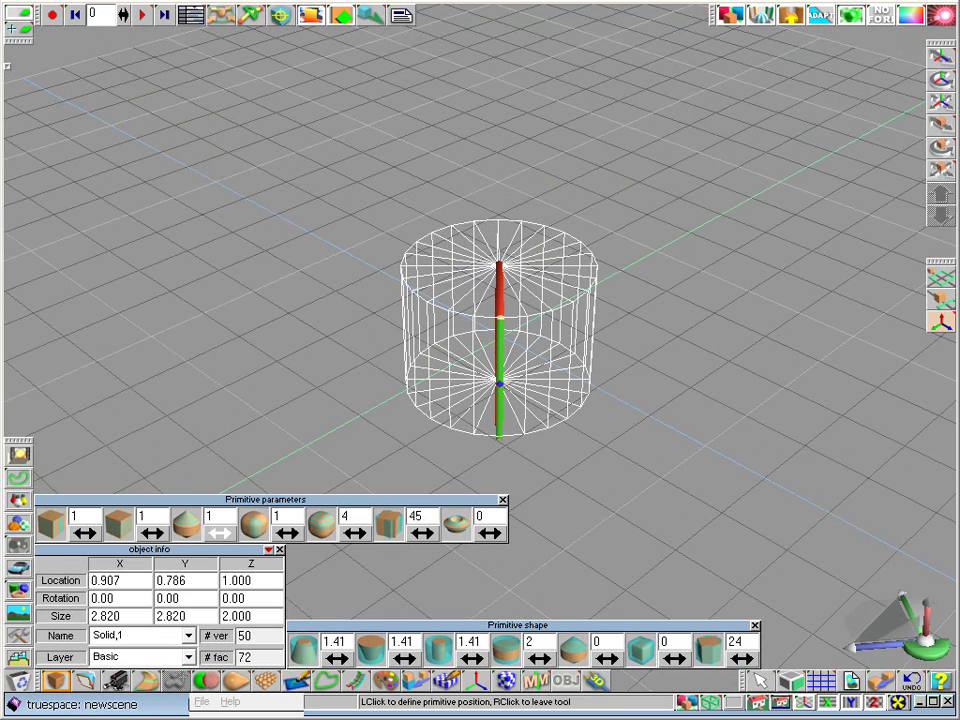
pyautogui.click(222, 534)
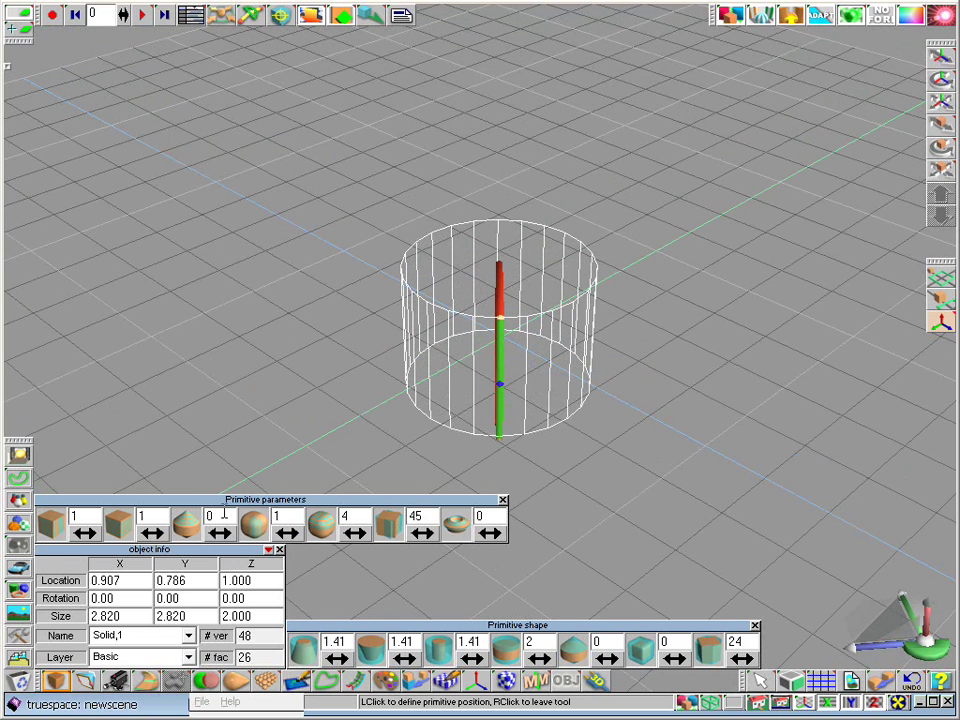
pyautogui.rightClick(308, 332)
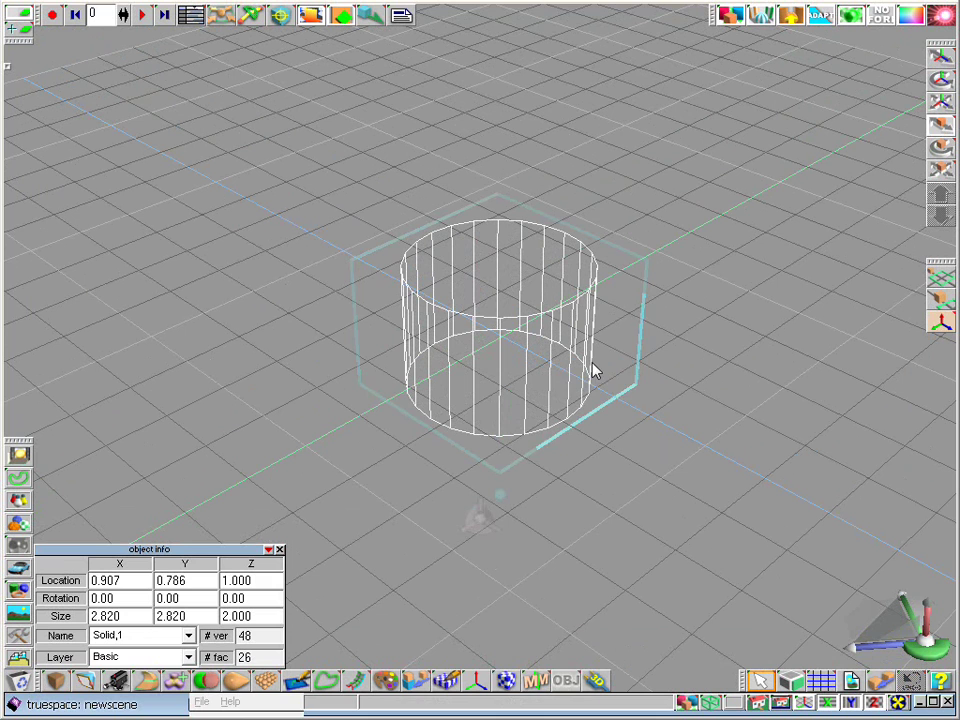
# Set the cylinder's location to 0 on the X, Y and Z axes
pyautogui.click(143, 581)
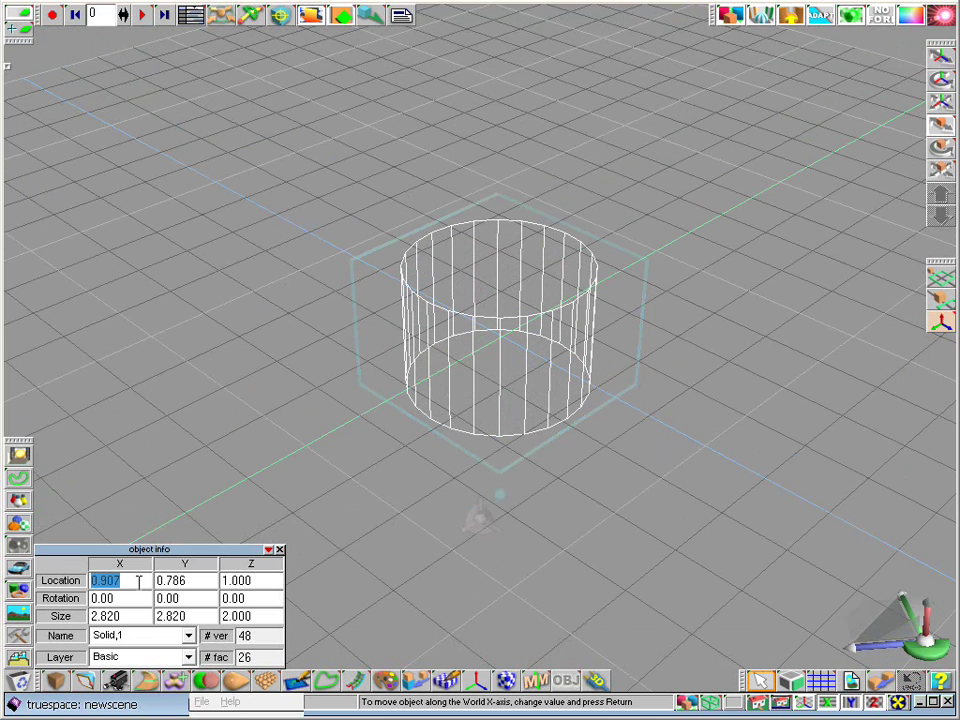
pyautogui.write('0')
pyautogui.press('Tab')
pyautogui.write('0')
pyautogui.press('Tab')
pyautogui.write('0')
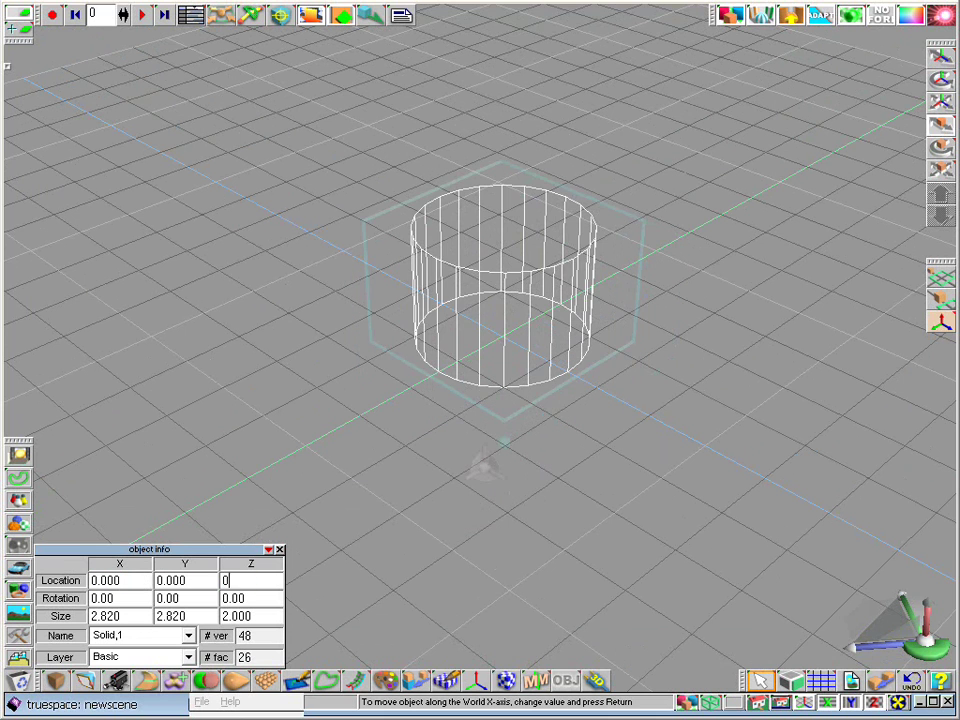
pyautogui.press('Return')
# Rotate the cylinder -90 degrees about the Y axis so that it lies on its side
pyautogui.scroll(5, 495, 448)
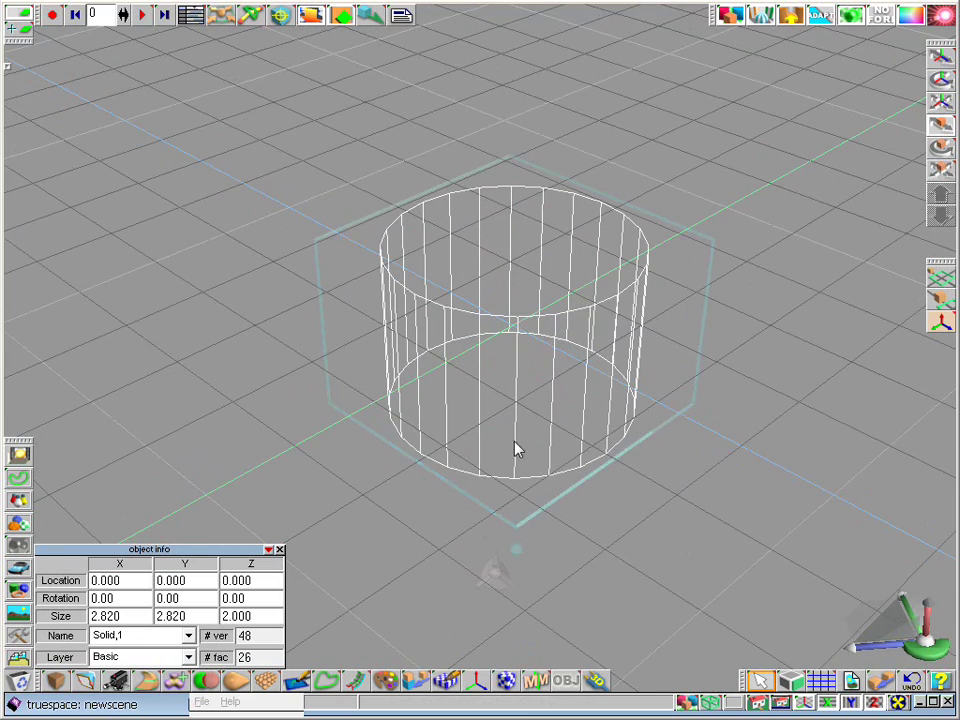
pyautogui.moveTo(908, 645); pyautogui.dragTo(865, 637)
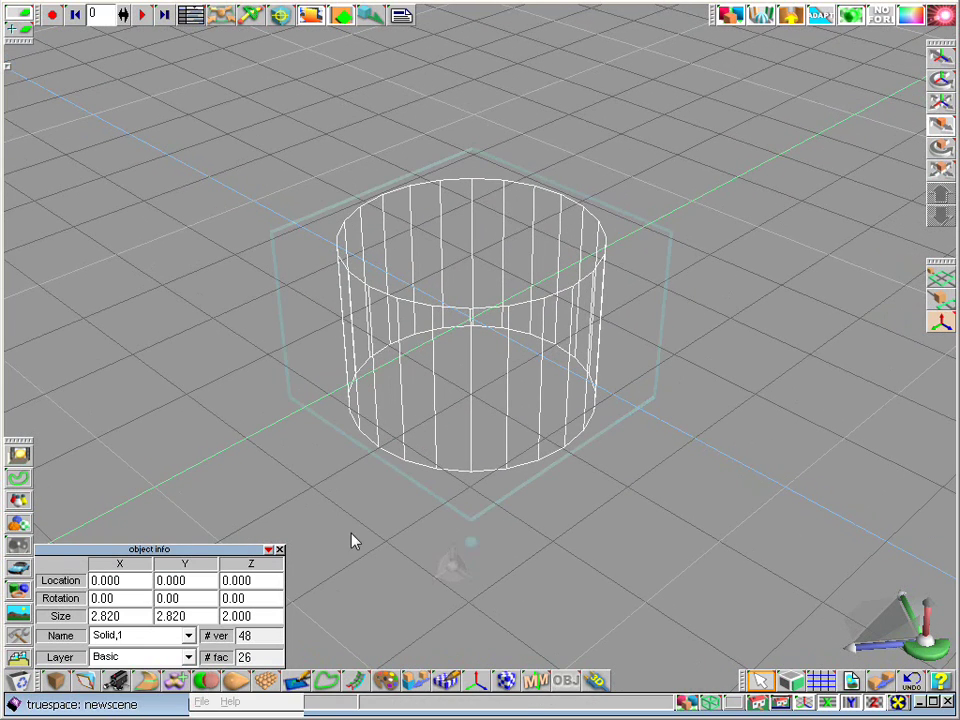
pyautogui.moveTo(926, 650); pyautogui.dragTo(920, 606)
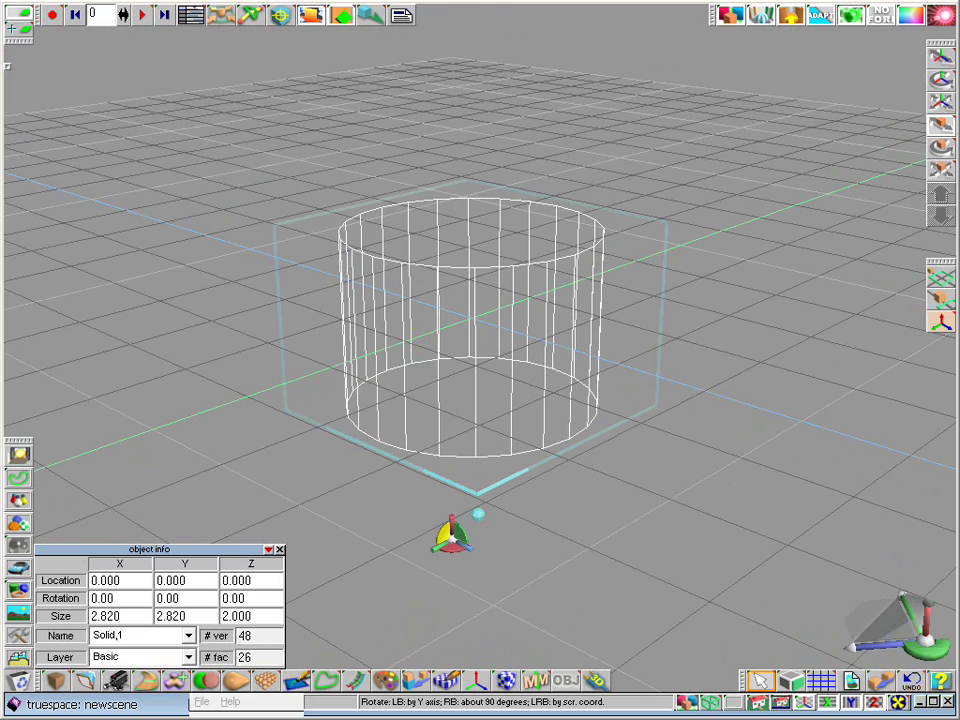
pyautogui.rightClick(452, 537)
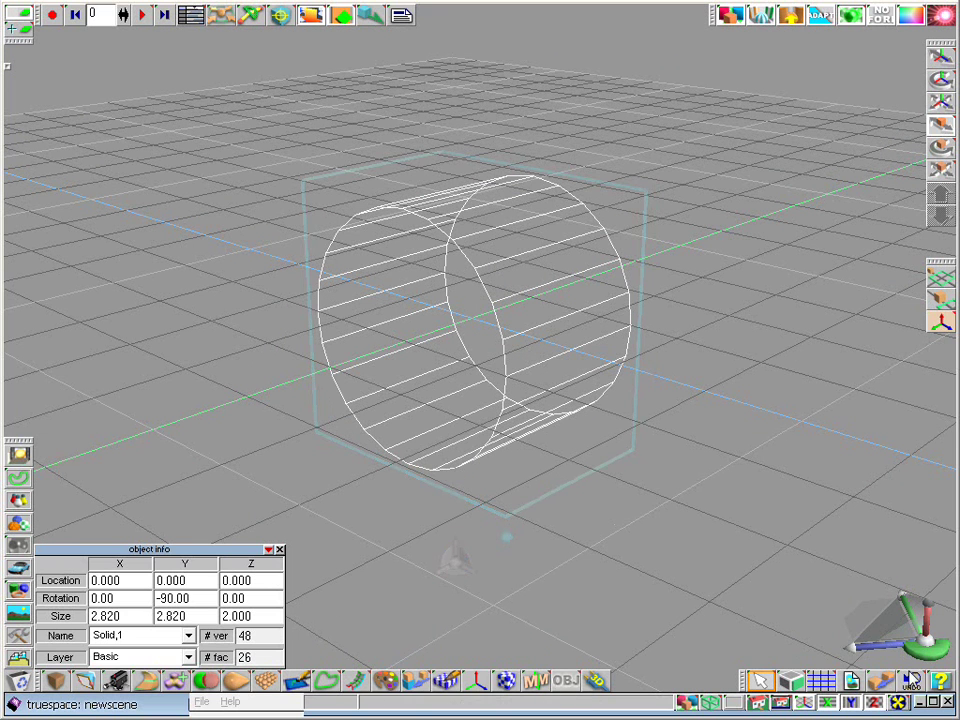
pyautogui.doubleClick(172, 598)
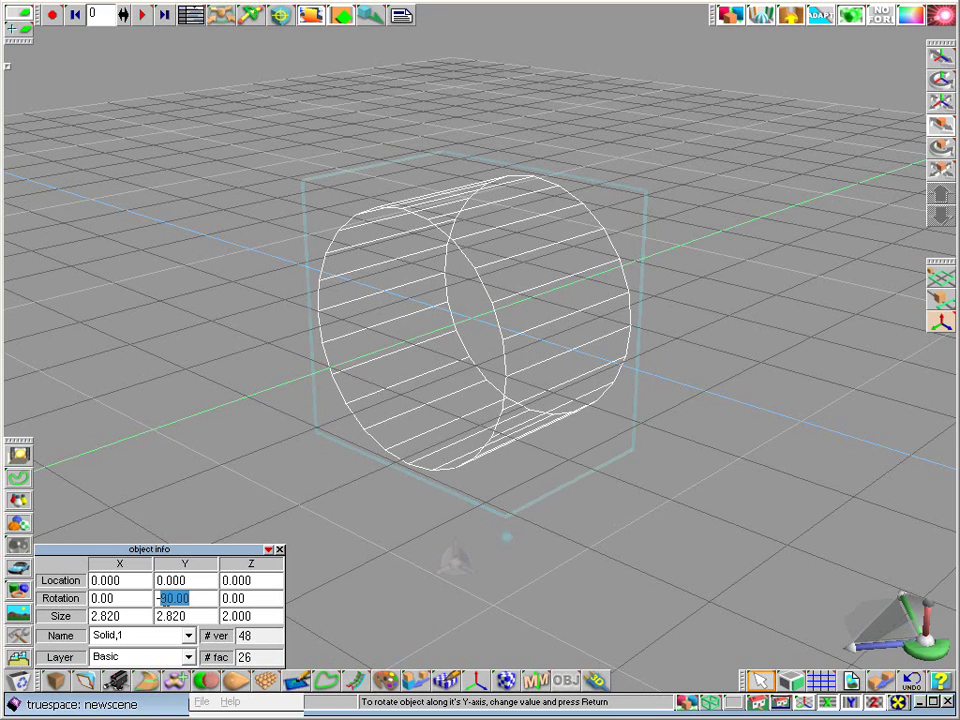
pyautogui.moveTo(177, 598); pyautogui.dragTo(198, 598)
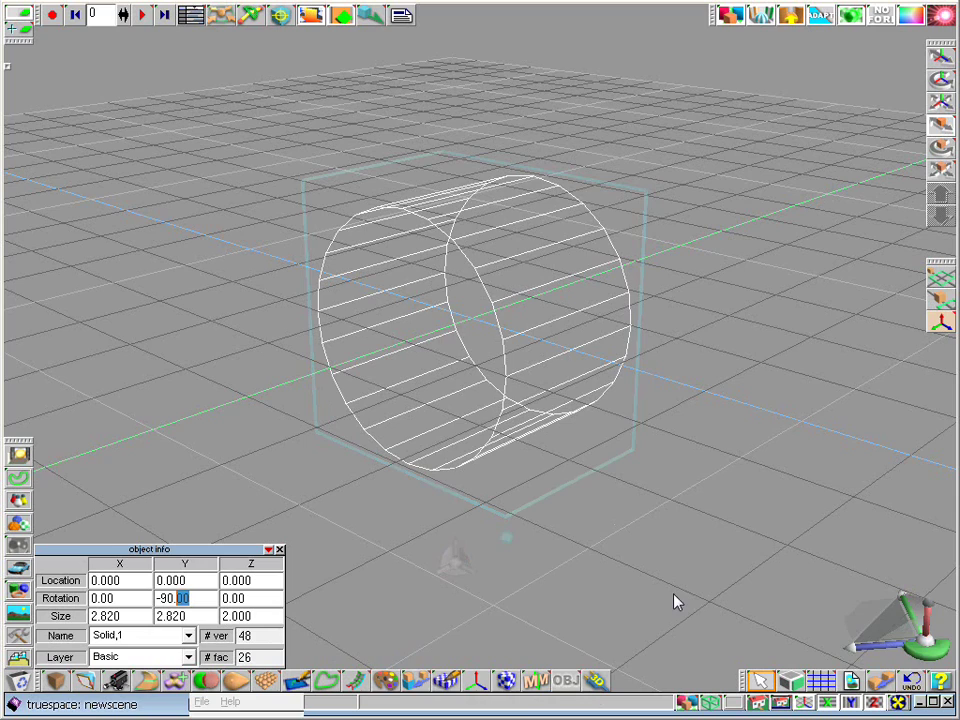
# Set the cylinder's X and Y sizes to 3
pyautogui.moveTo(928, 648); pyautogui.dragTo(730, 637)
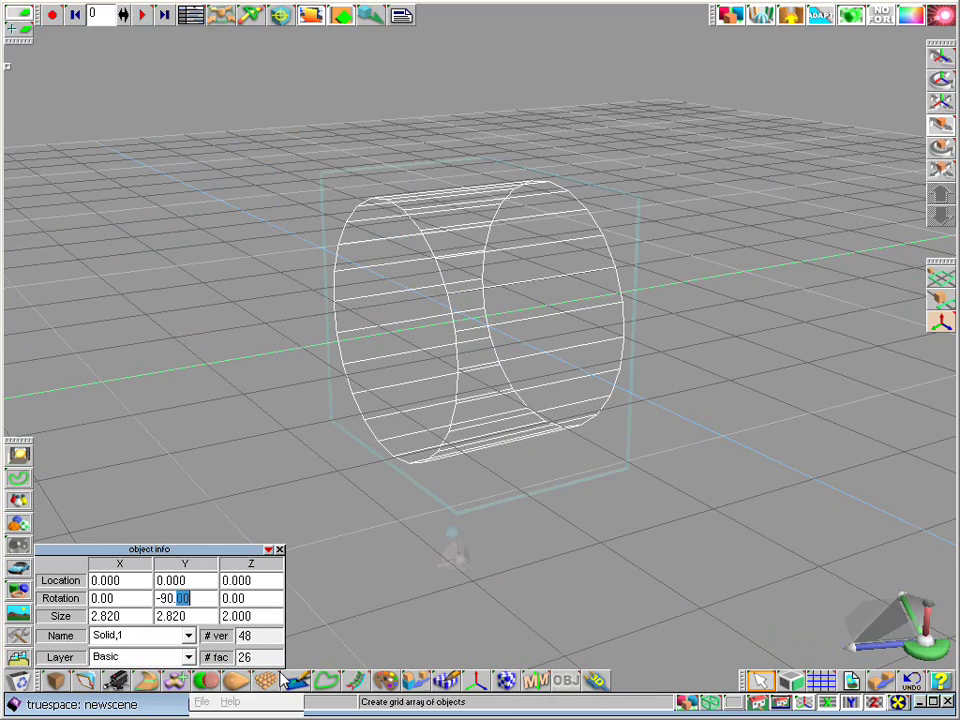
pyautogui.click(121, 613)
pyautogui.write('3')
pyautogui.press('Return')
pyautogui.write('3')
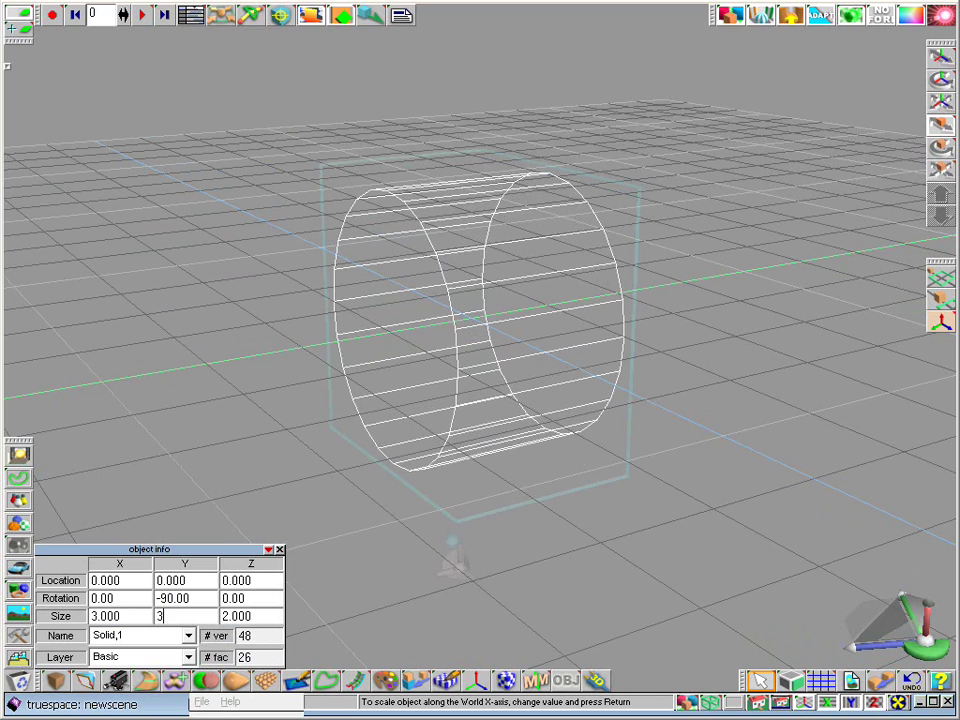
pyautogui.press('Return')
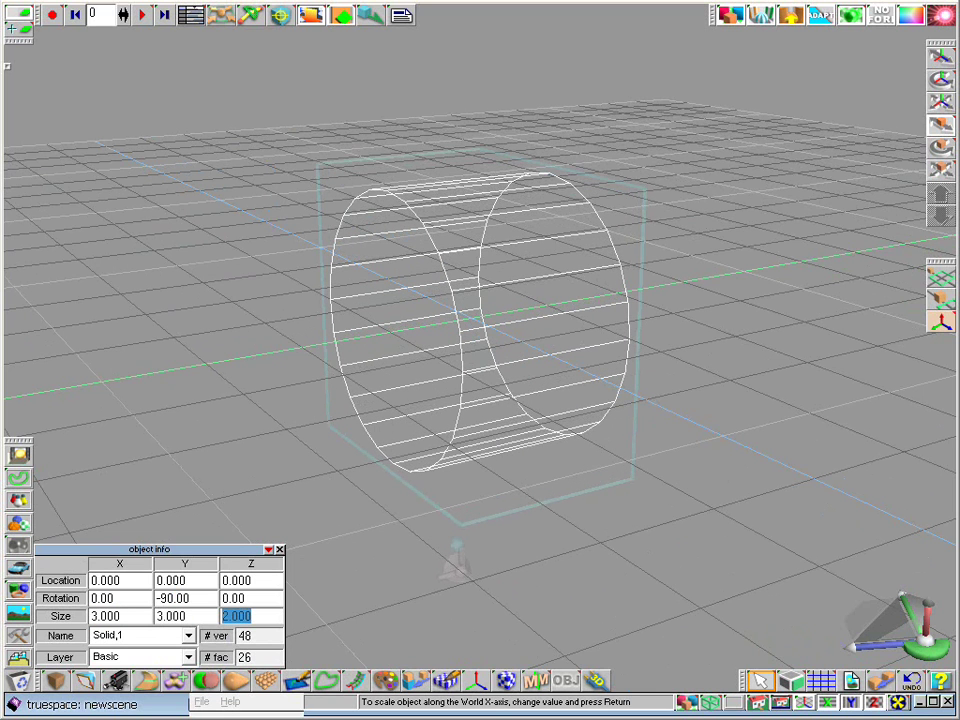
# Try a Z size of 2.5 on the cylinder, and return the Z size to 2
pyautogui.write('2.5')
pyautogui.press('Return')
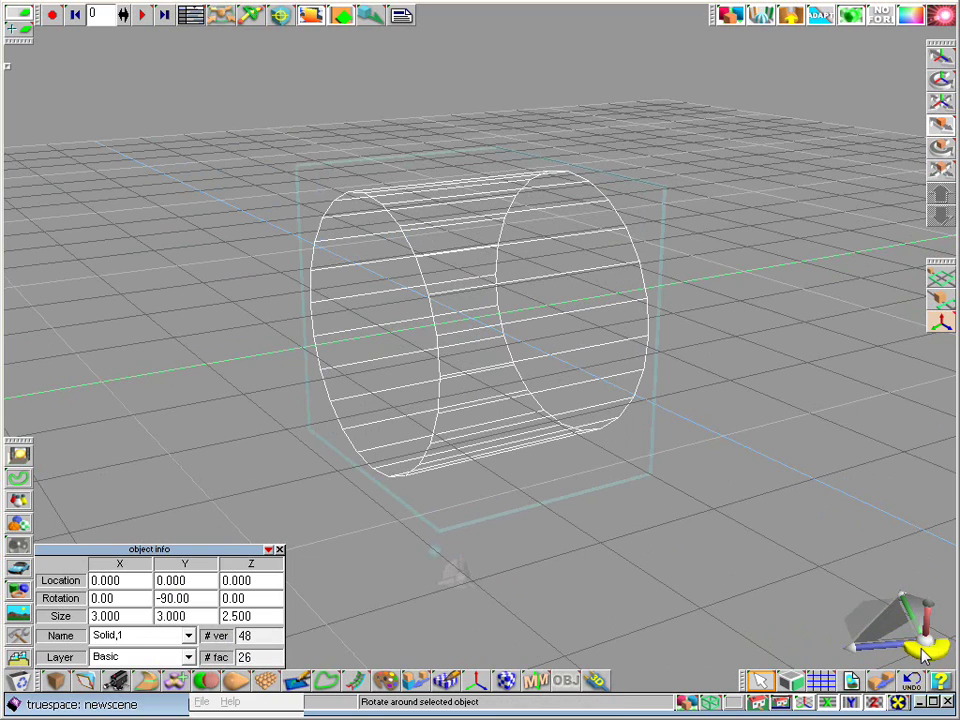
pyautogui.moveTo(922, 652); pyautogui.dragTo(484, 617)
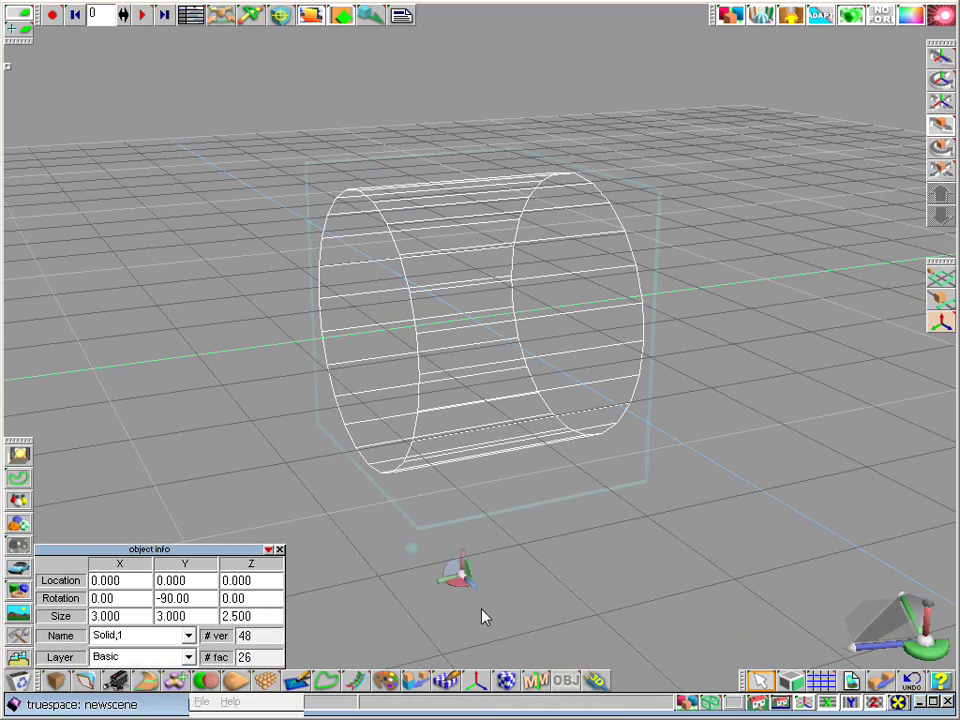
pyautogui.click(250, 616)
pyautogui.write('2')
pyautogui.press('Return')
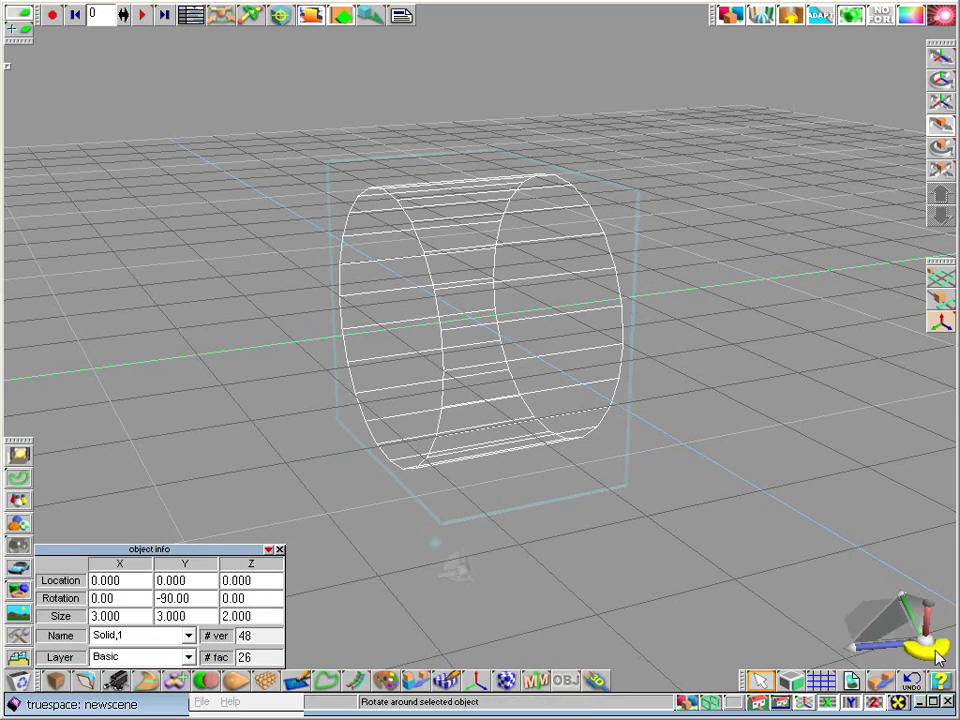
# Add a new cube primitive beside the cylinder at about X 4.43, Y 1.35
pyautogui.moveTo(938, 655); pyautogui.dragTo(658, 410)
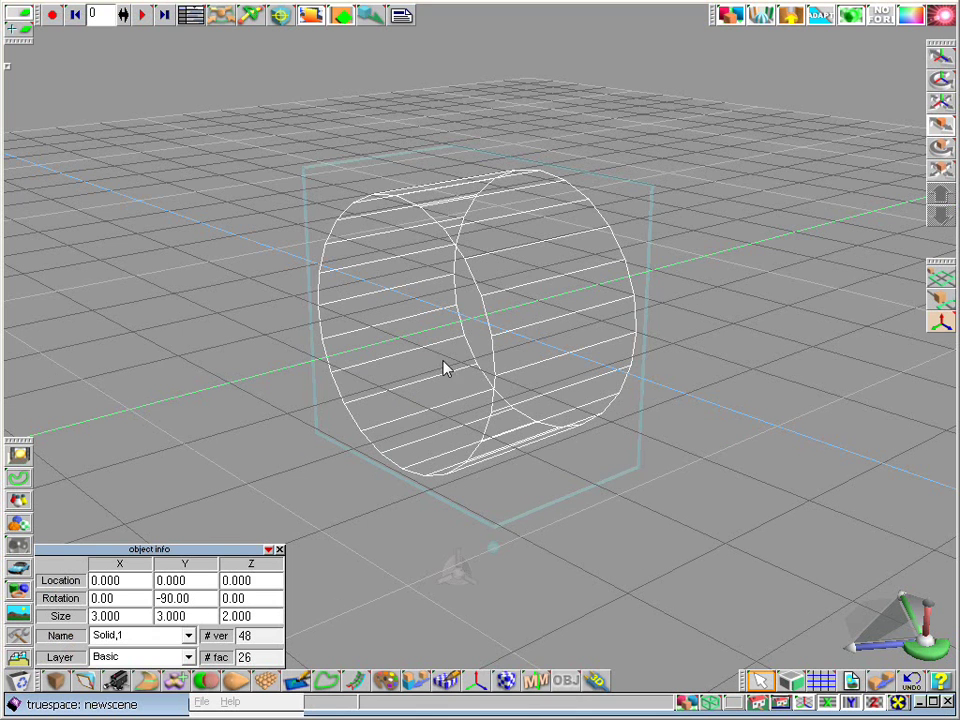
pyautogui.scroll(-2, 235, 358)
pyautogui.click(55, 680)
pyautogui.click(259, 437)
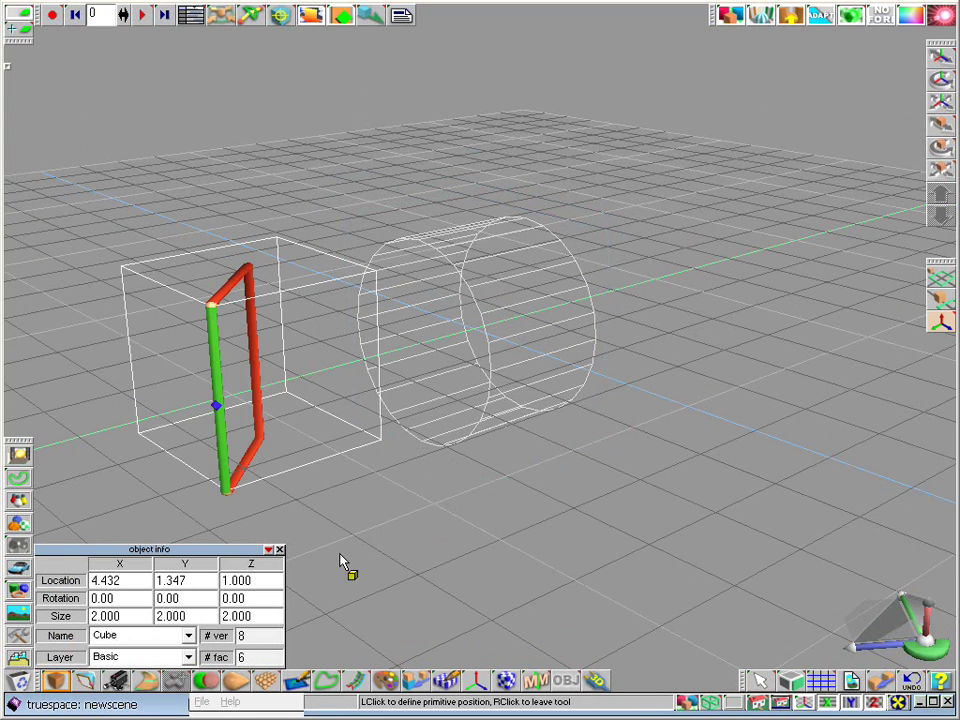
pyautogui.rightClick(365, 533)
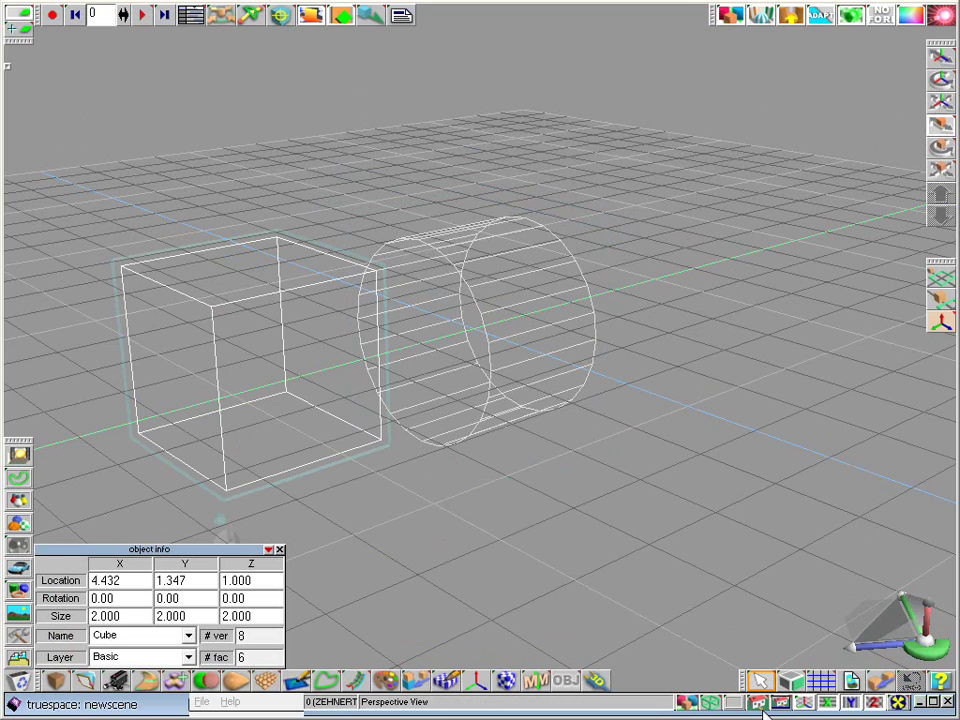
# In the top view, move the cube to overlap the cylinder's edge and set its location to X 0.250 and Y 2.000
pyautogui.moveTo(757, 703); pyautogui.dragTo(760, 640)
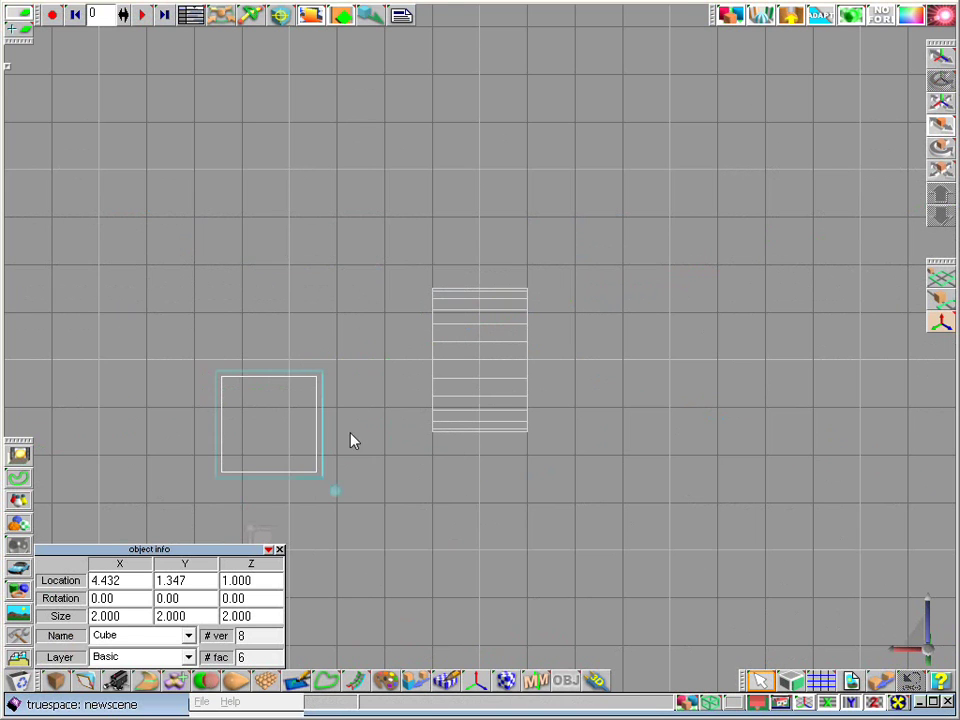
pyautogui.moveTo(351, 440); pyautogui.dragTo(482, 388)
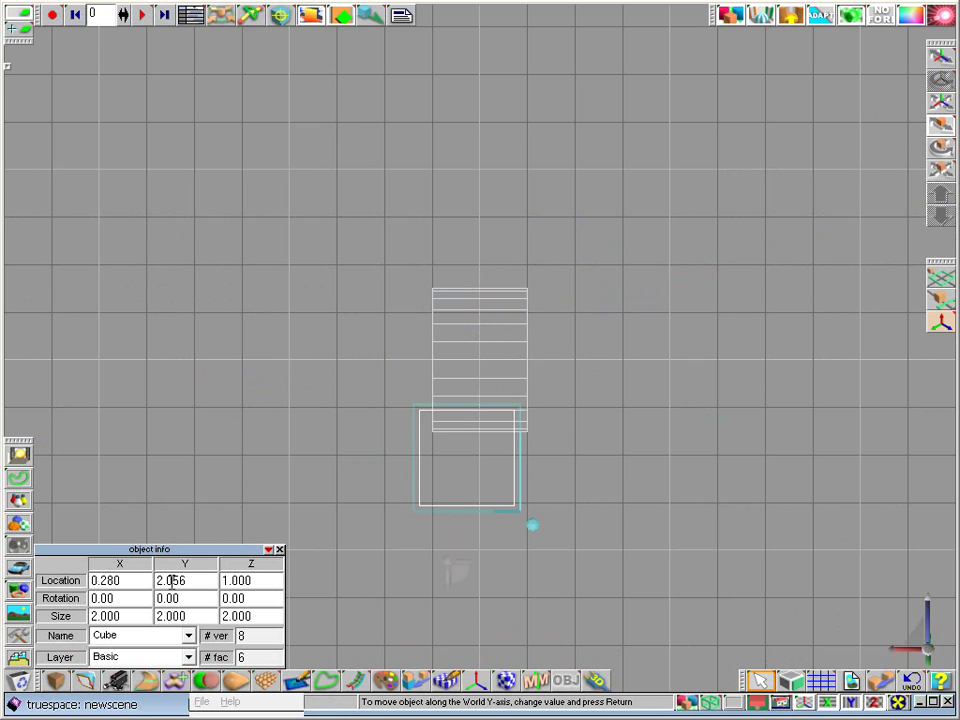
pyautogui.moveTo(162, 580); pyautogui.dragTo(259, 581)
pyautogui.write('000')
pyautogui.press('Return')
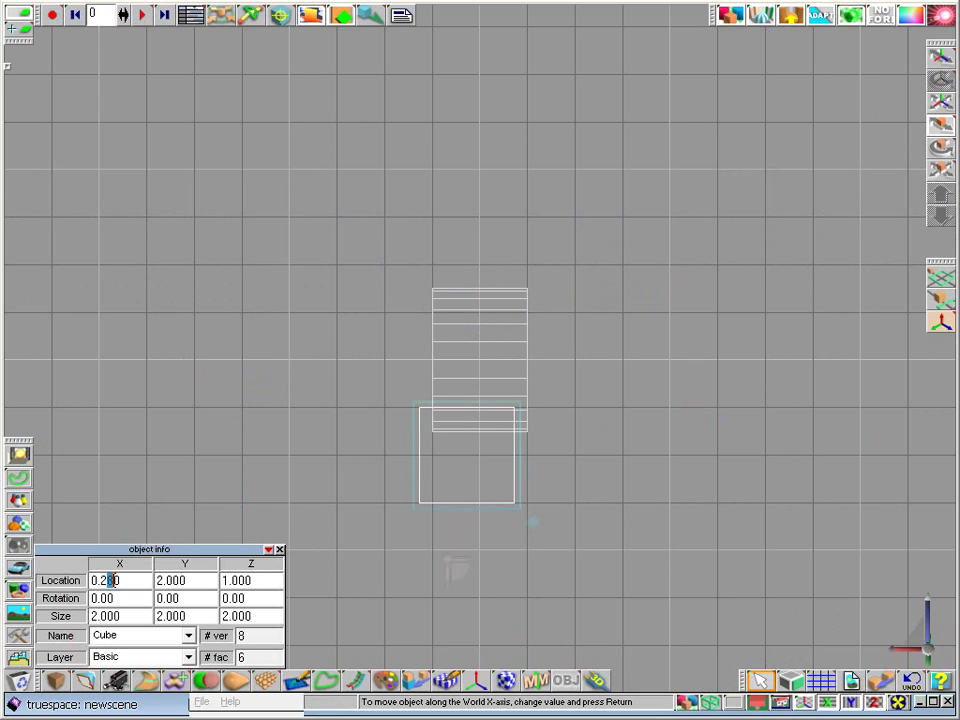
pyautogui.press('Return')
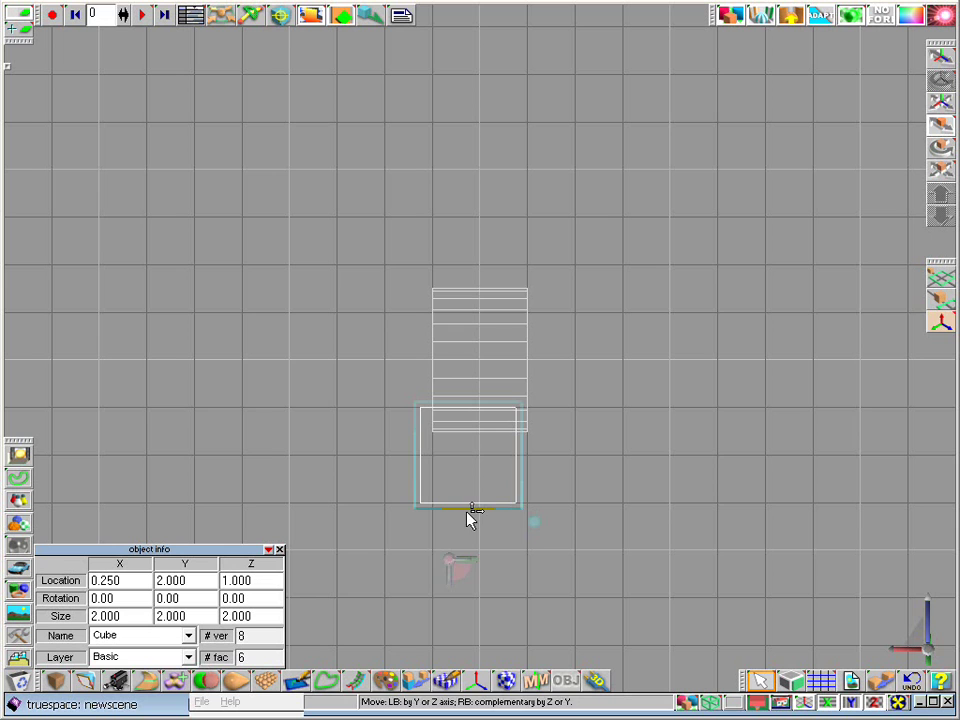
# In a side view showing the cylinder as a circle, stretch the cube downward to a Z size of about 3.97
pyautogui.moveTo(757, 703); pyautogui.dragTo(757, 655)
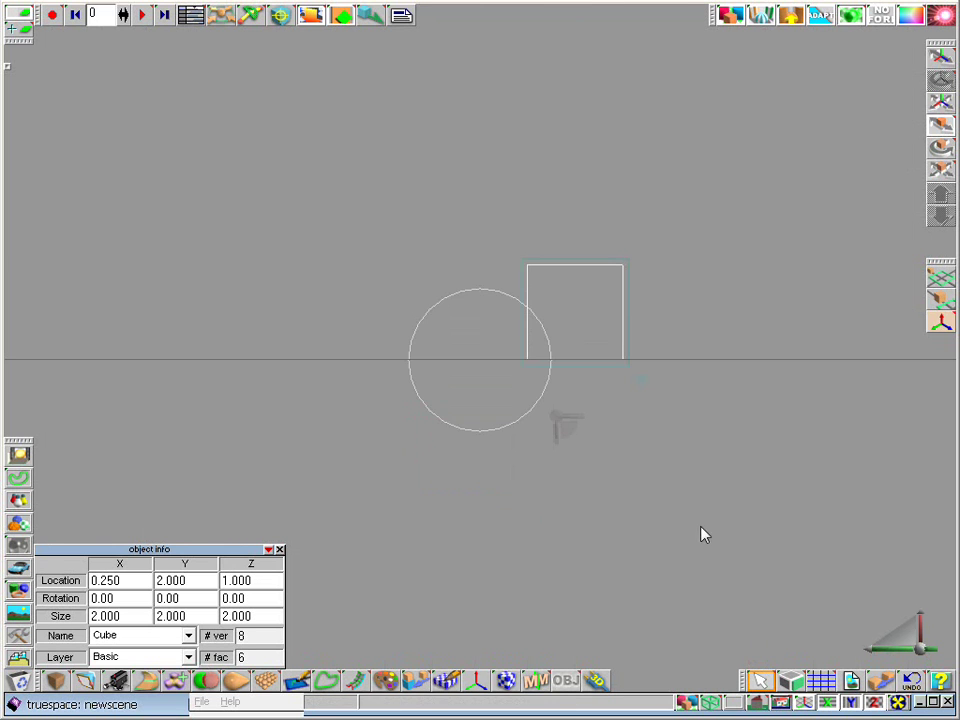
pyautogui.scroll(3, 688, 508)
pyautogui.moveTo(588, 367); pyautogui.dragTo(588, 526)
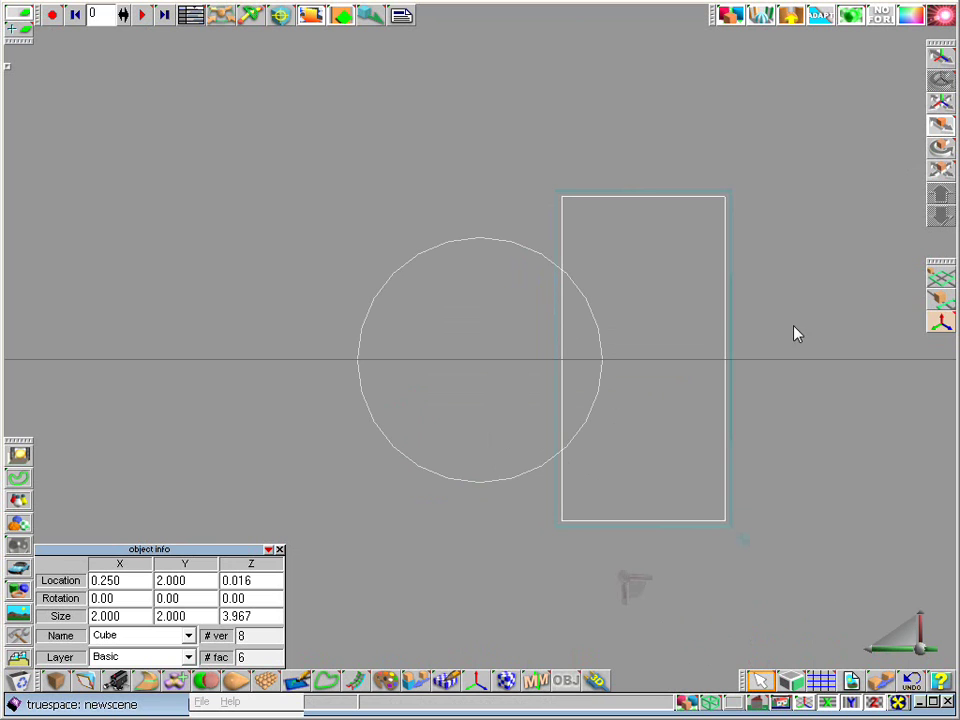
# Shift the tall box slightly outward from the cylinder and set its Y location to 2.100
pyautogui.moveTo(741, 369); pyautogui.dragTo(756, 369)
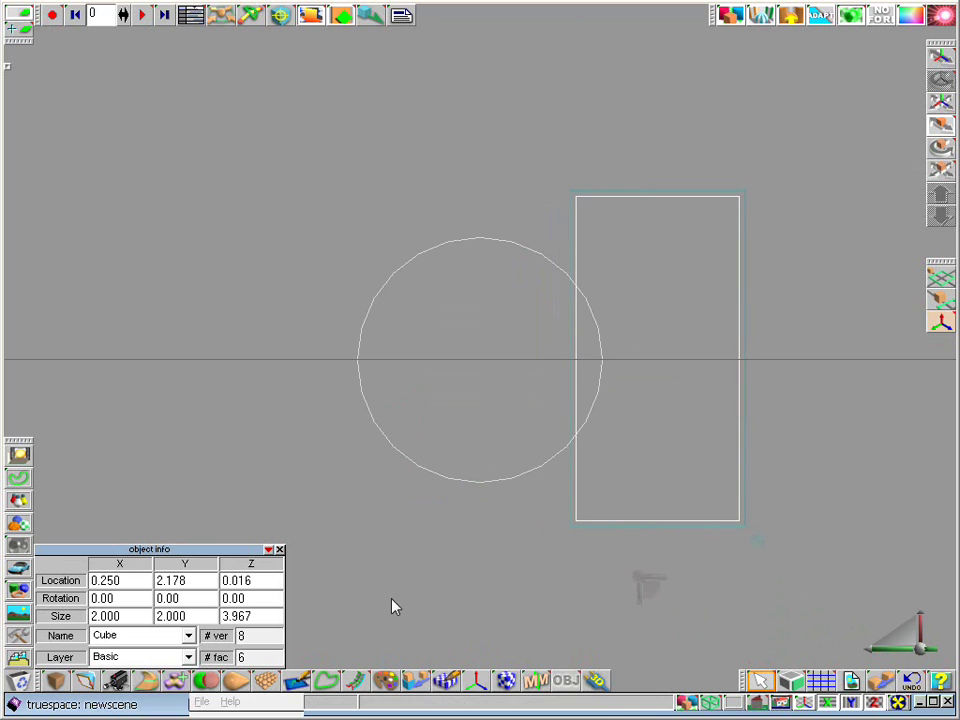
pyautogui.moveTo(170, 580); pyautogui.dragTo(300, 579)
pyautogui.write('00')
pyautogui.press('Return')
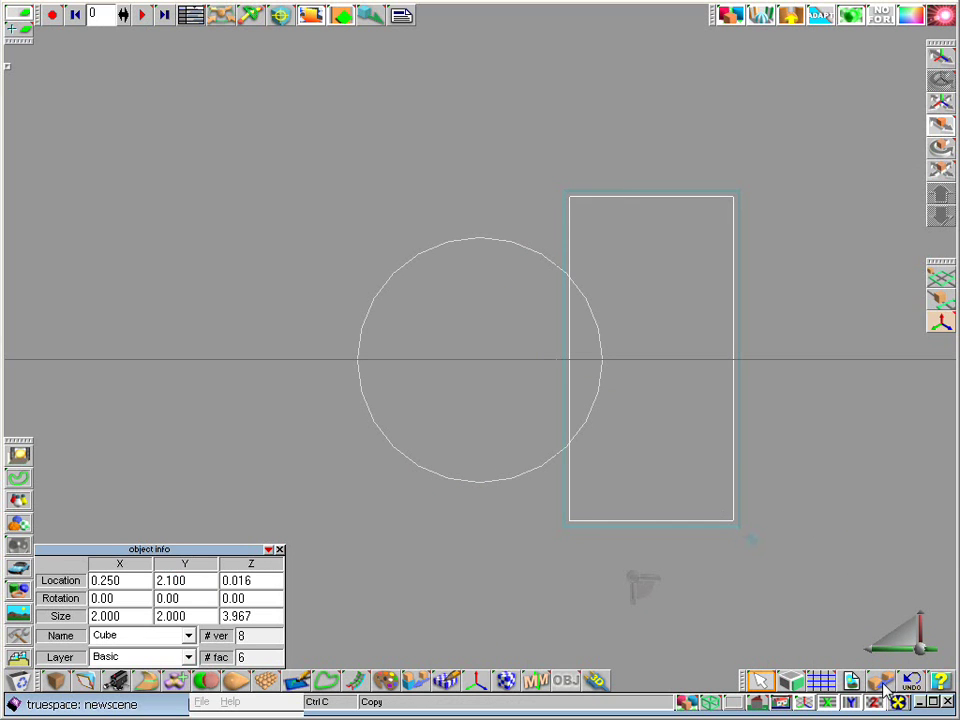
# Copy the tall box and set the copy's Y location to -2.100, on the cylinder's opposite side
pyautogui.click(883, 686)
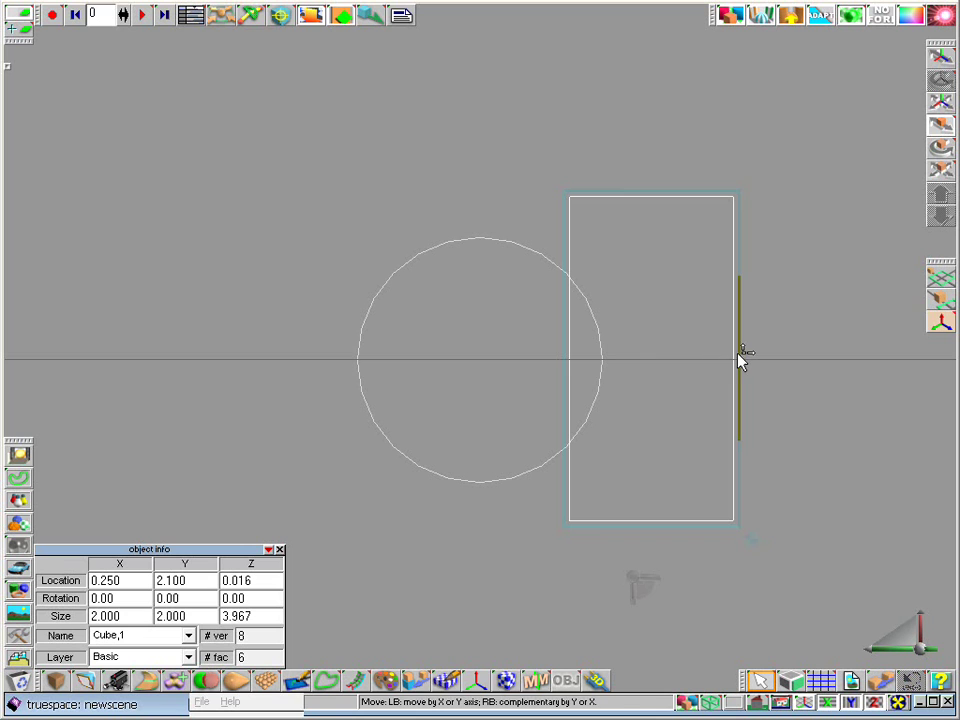
pyautogui.click(158, 583)
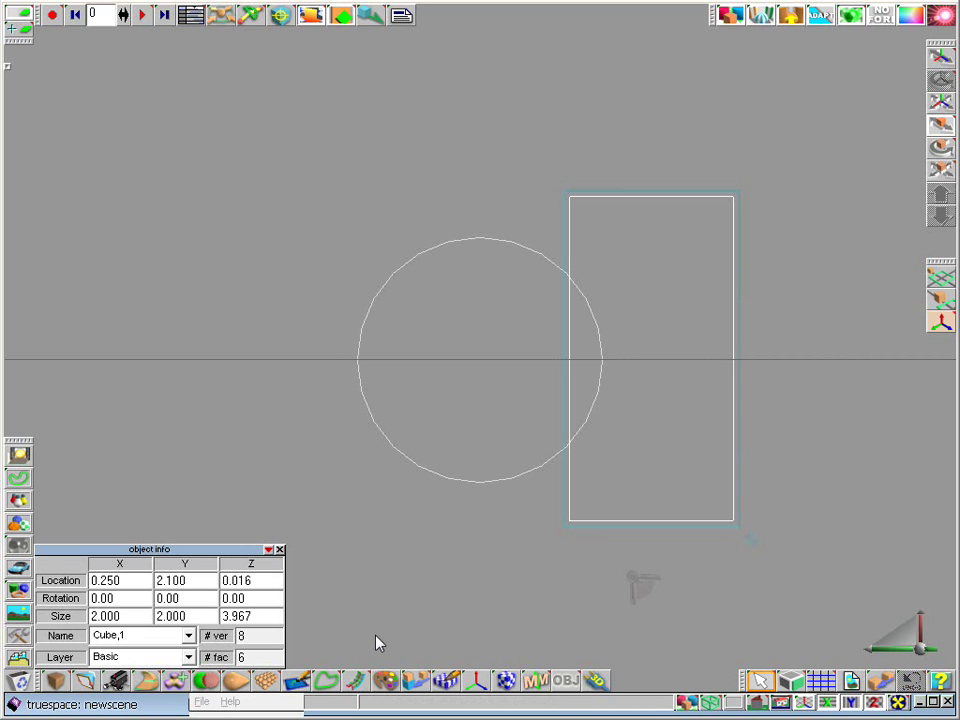
pyautogui.write('-')
pyautogui.press('Return')
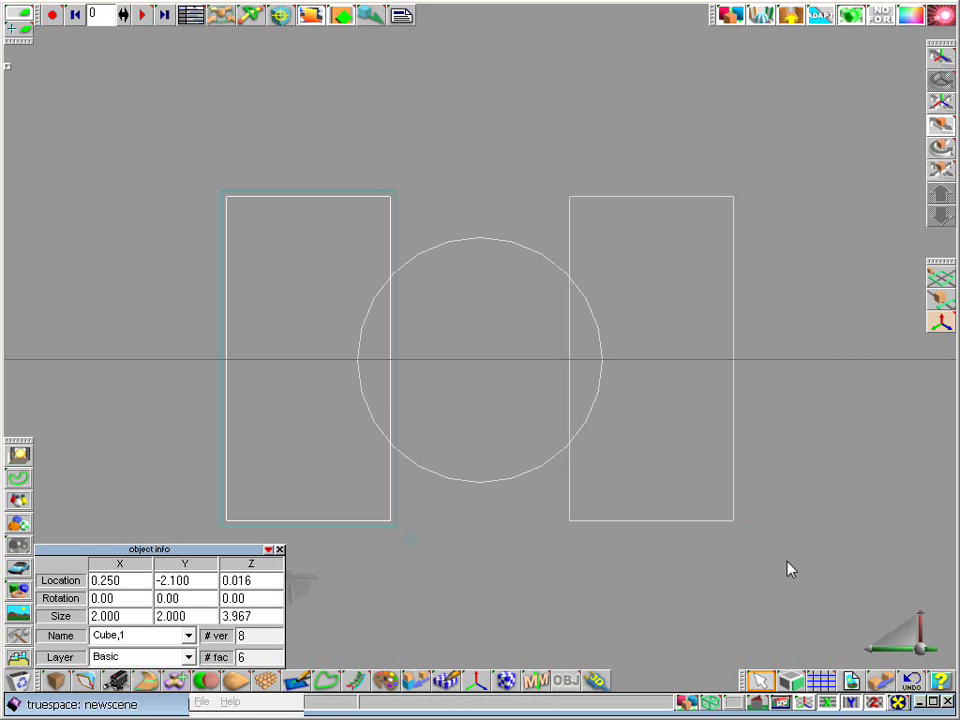
# In the perspective view, use Object Subtraction to cut both tall boxes out of the cylinder
pyautogui.moveTo(758, 704); pyautogui.dragTo(758, 682)
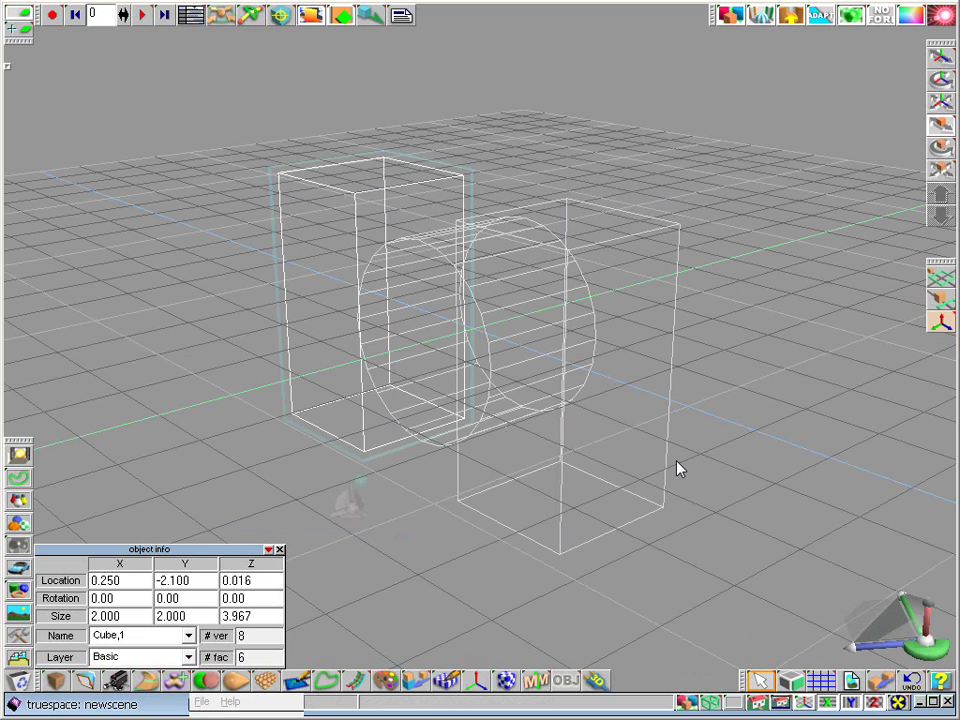
pyautogui.moveTo(928, 652); pyautogui.dragTo(843, 508)
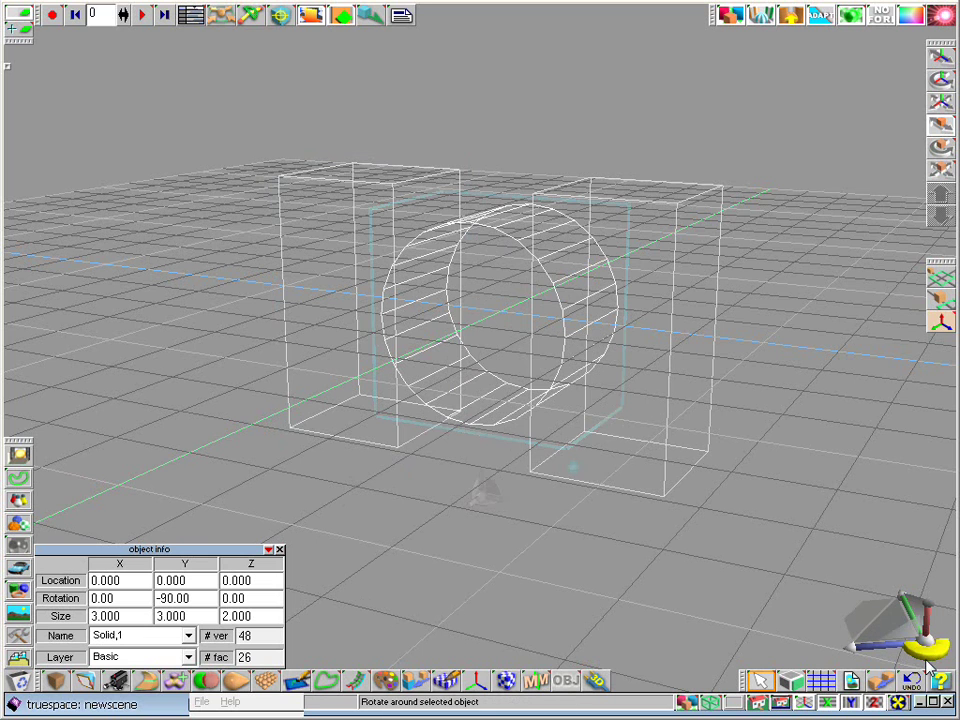
pyautogui.moveTo(929, 658); pyautogui.dragTo(922, 697)
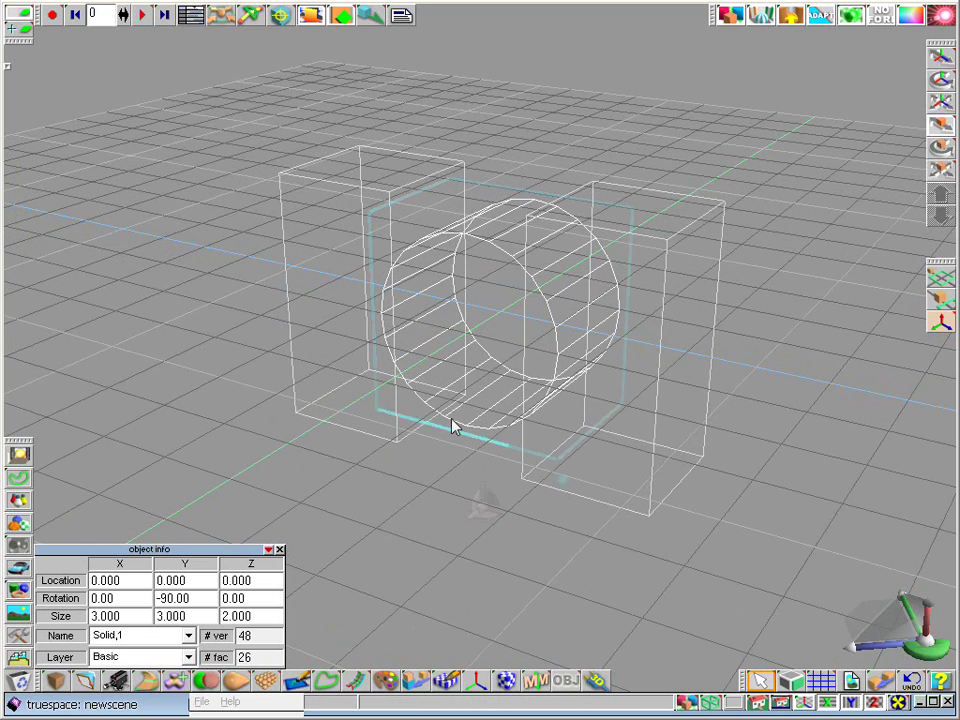
pyautogui.click(205, 682)
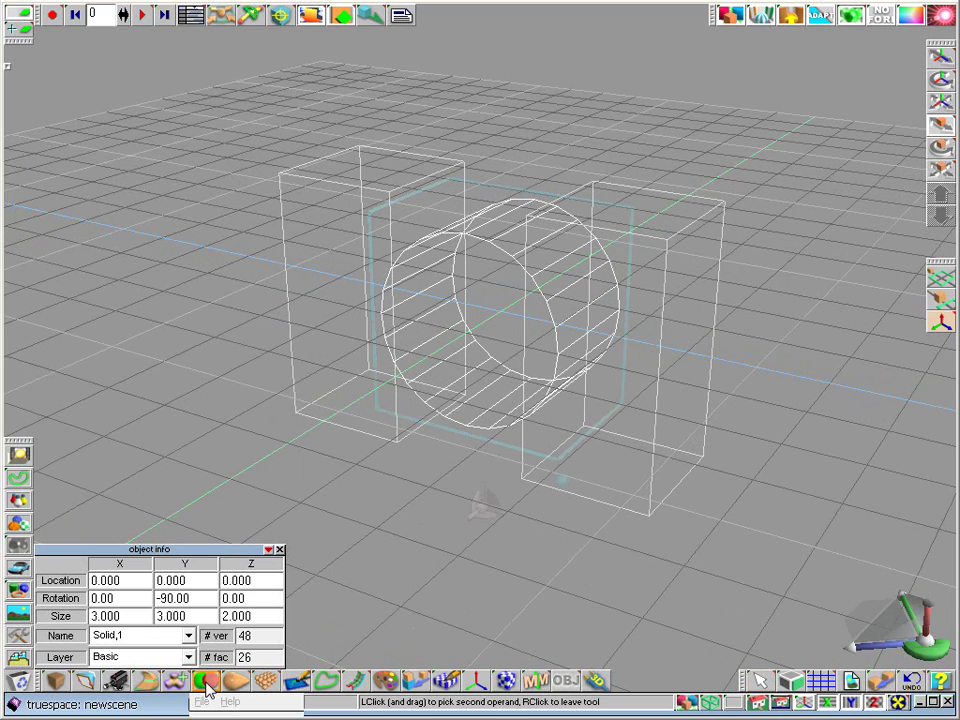
pyautogui.click(319, 317)
pyautogui.click(697, 338)
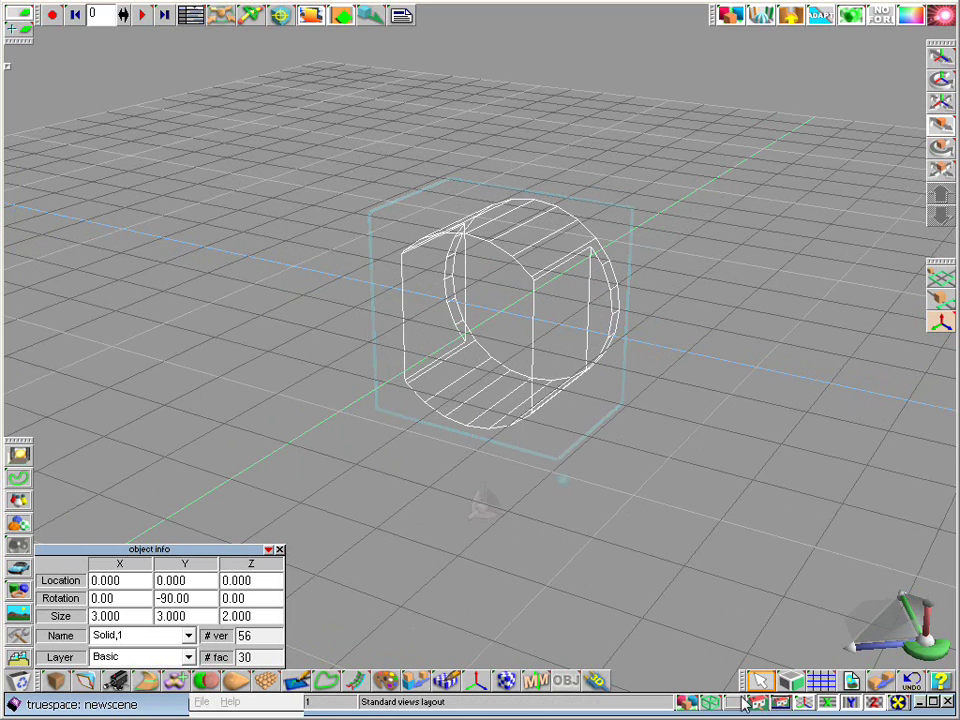
# Display the cut cylinder as a solid and view it from a lower angle
pyautogui.click(711, 680)
pyautogui.click(713, 636)
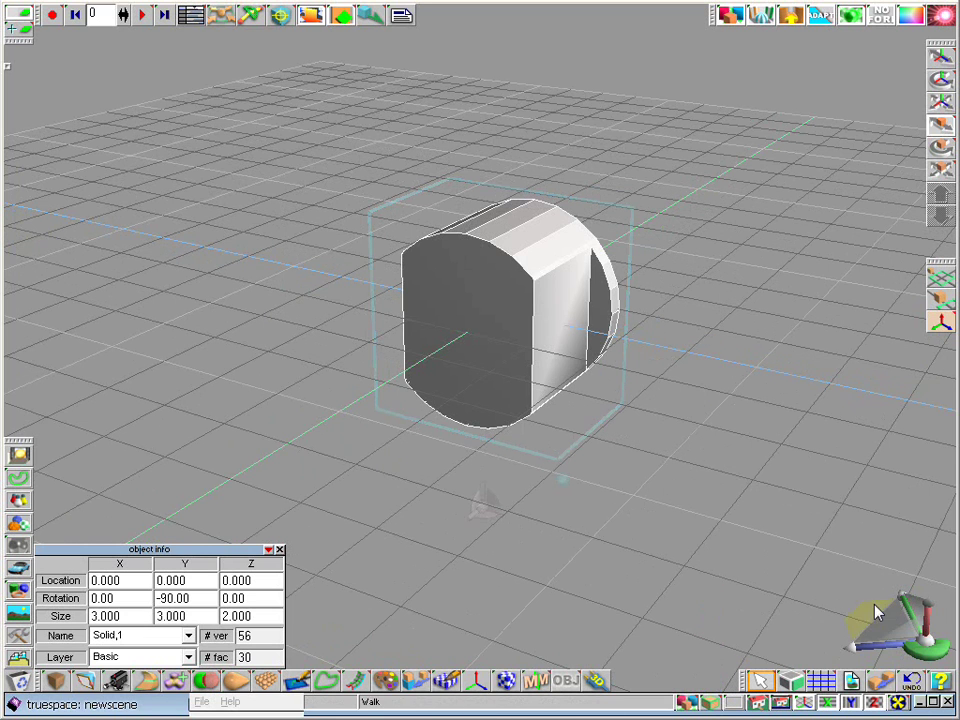
pyautogui.moveTo(919, 649)
pyautogui.mouseDown()
pyautogui.moveTo(815, 623)
pyautogui.moveTo(882, 648)
pyautogui.moveTo(888, 634)
pyautogui.mouseUp()
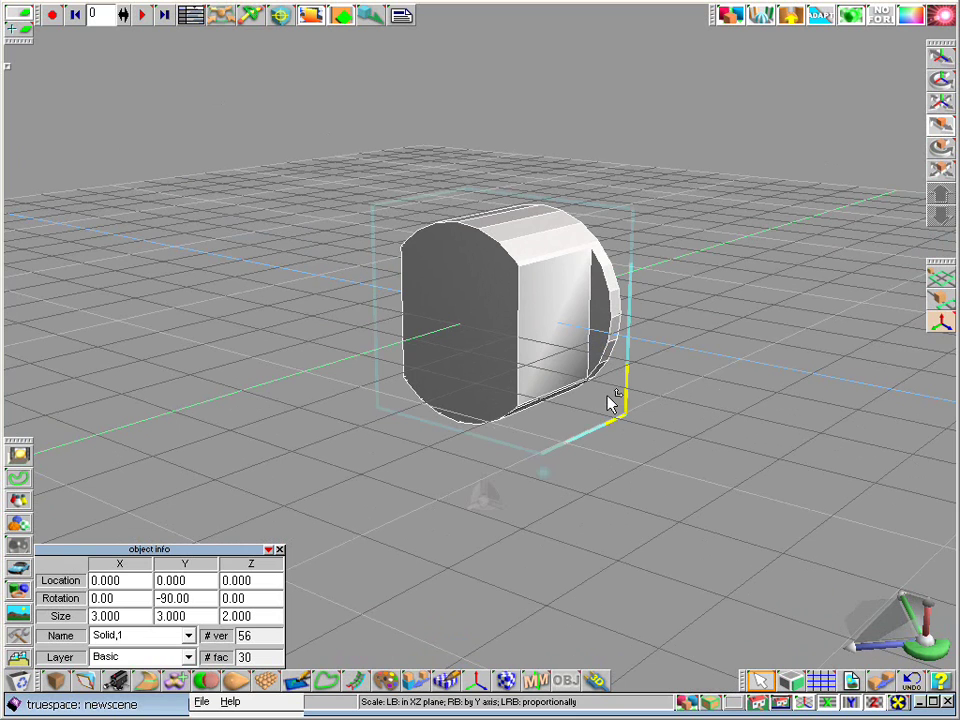
pyautogui.hotkey('alt', 'Tab')
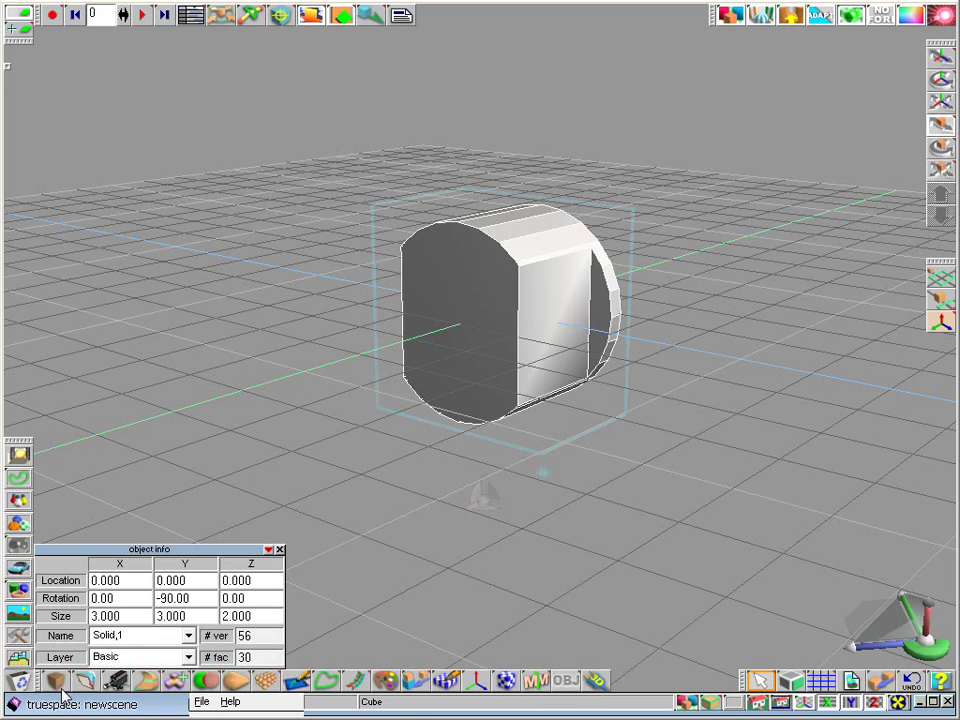
# Add a cube beside the cut cylinder and shrink it into a bar about 0.42 × 2.00 × 0.27
pyautogui.click(60, 685)
pyautogui.click(254, 447)
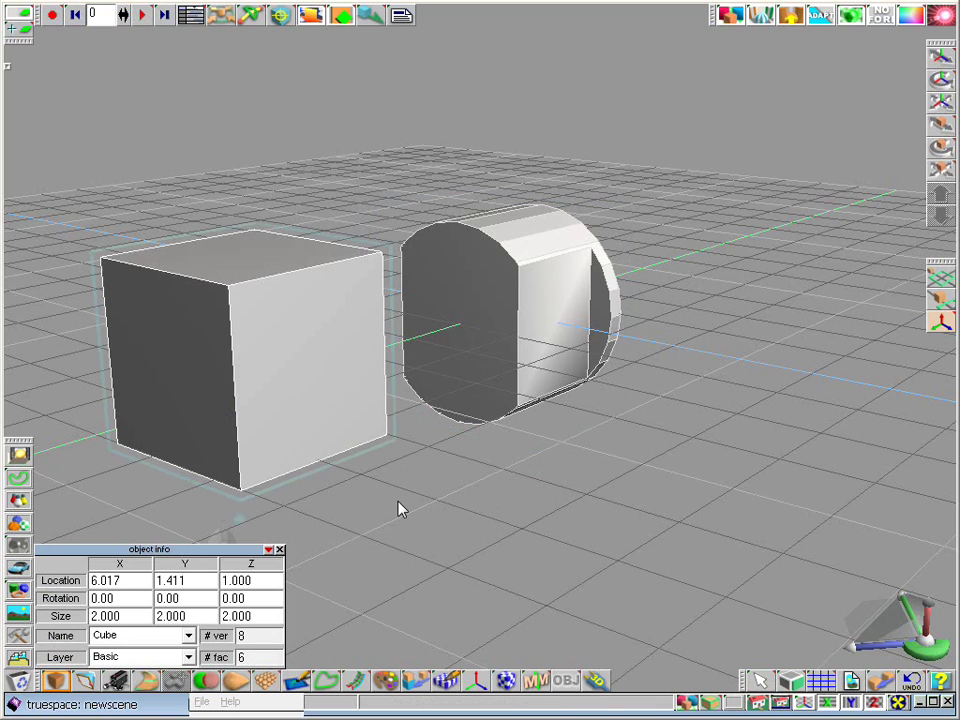
pyautogui.rightClick(399, 508)
pyautogui.moveTo(378, 247); pyautogui.dragTo(390, 240)
pyautogui.moveTo(223, 492); pyautogui.dragTo(340, 447)
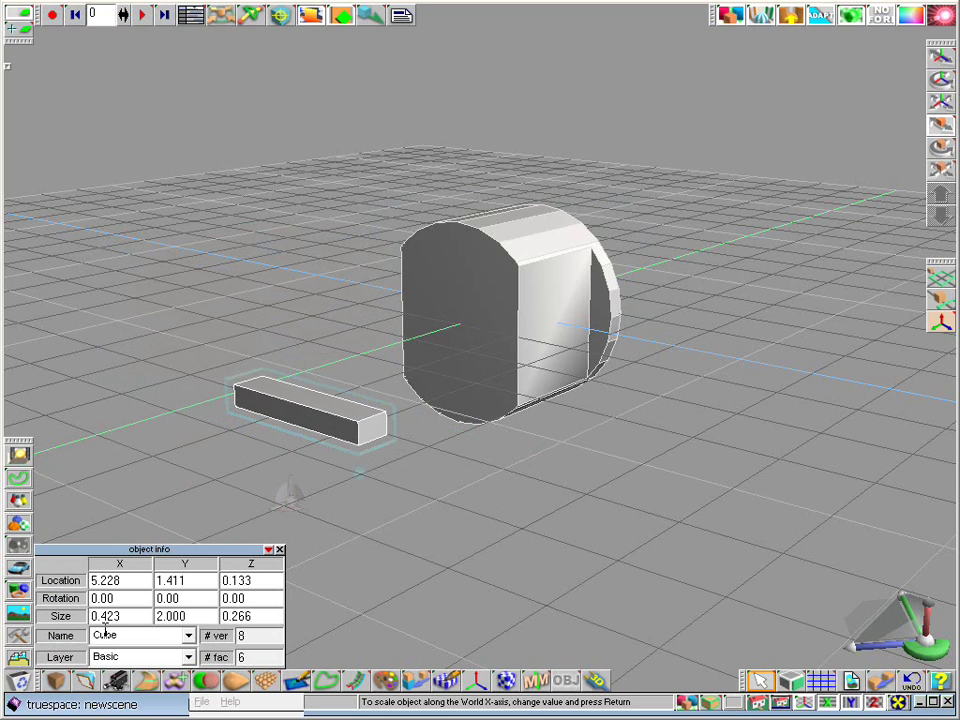
# Set the bar's X size and Z size to 0.300
pyautogui.moveTo(101, 616); pyautogui.dragTo(196, 616)
pyautogui.write('3')
pyautogui.press('Return')
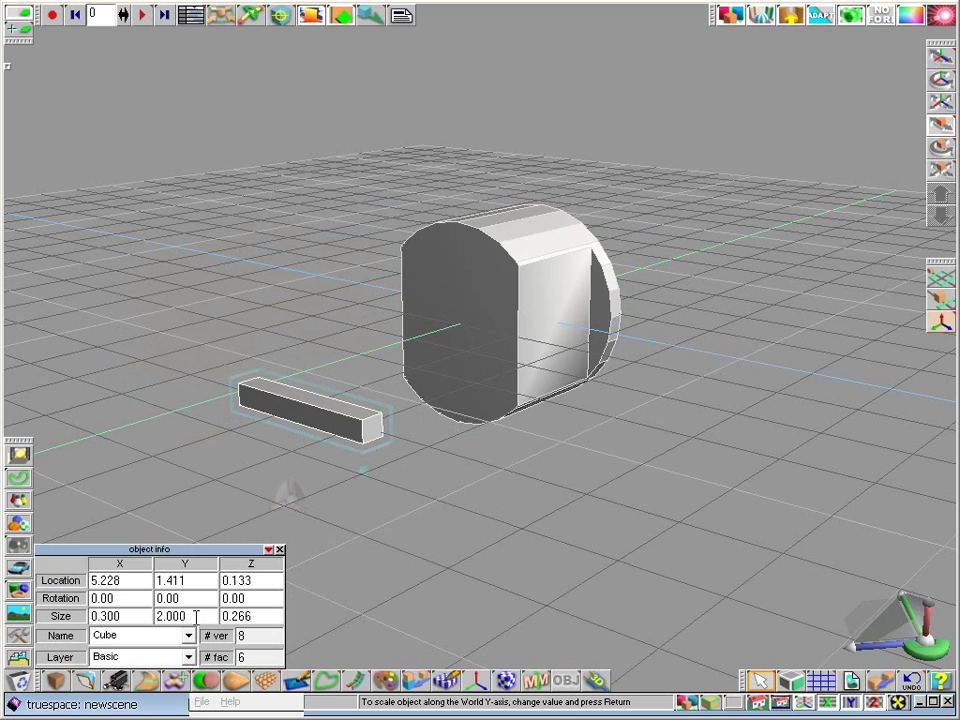
pyautogui.moveTo(231, 616); pyautogui.dragTo(262, 617)
pyautogui.write('3')
pyautogui.press('Return')
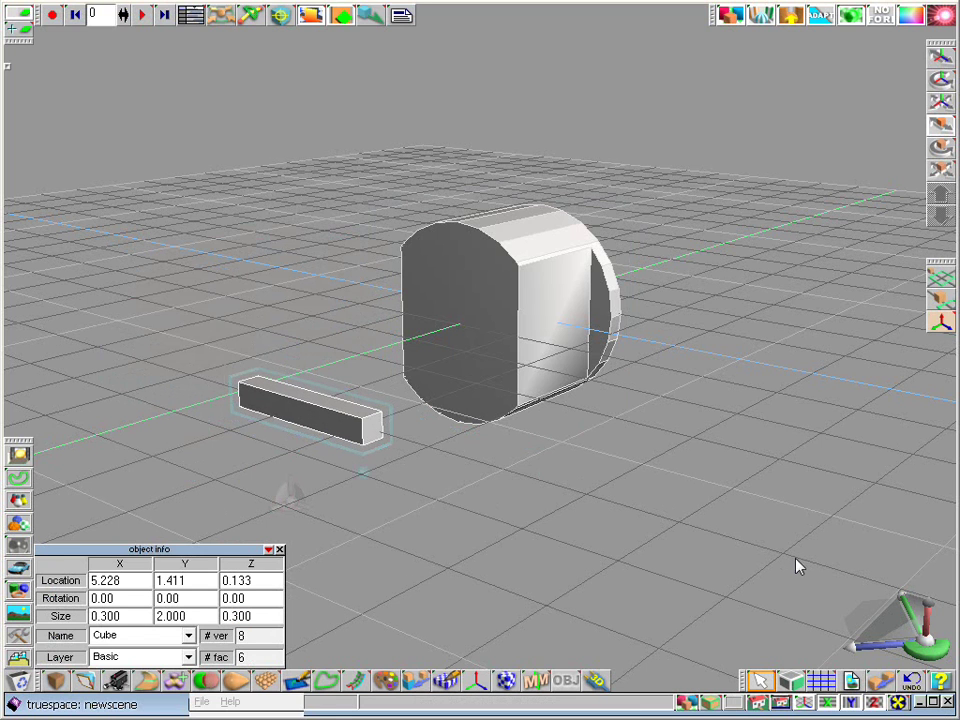
# Widen the bar along X and set its X size to 0.500
pyautogui.moveTo(912, 655); pyautogui.dragTo(873, 636)
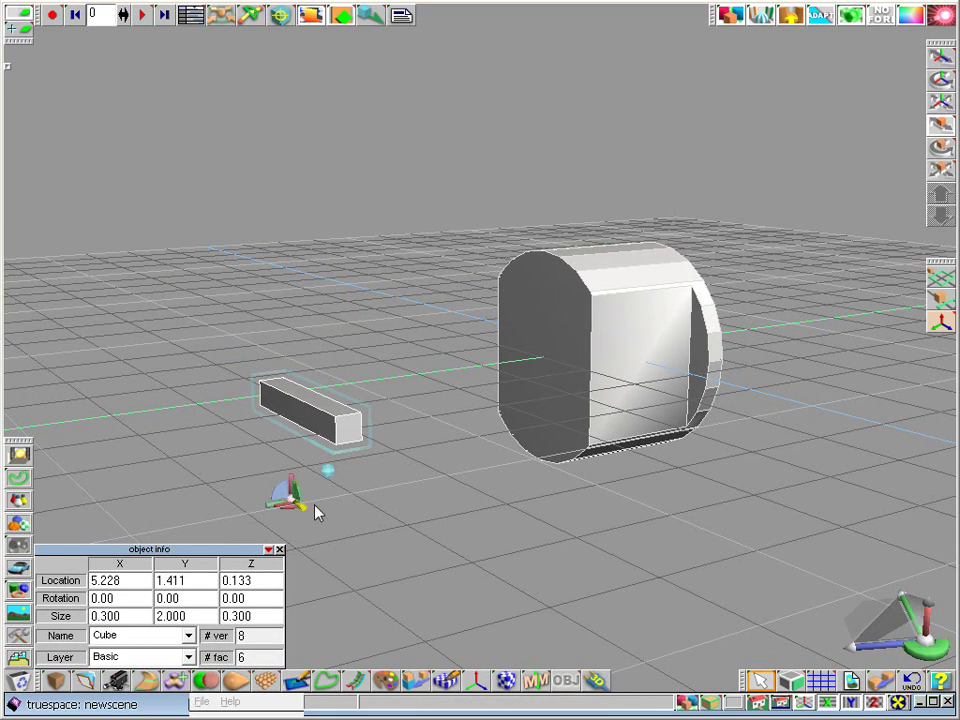
pyautogui.moveTo(312, 448); pyautogui.dragTo(300, 453)
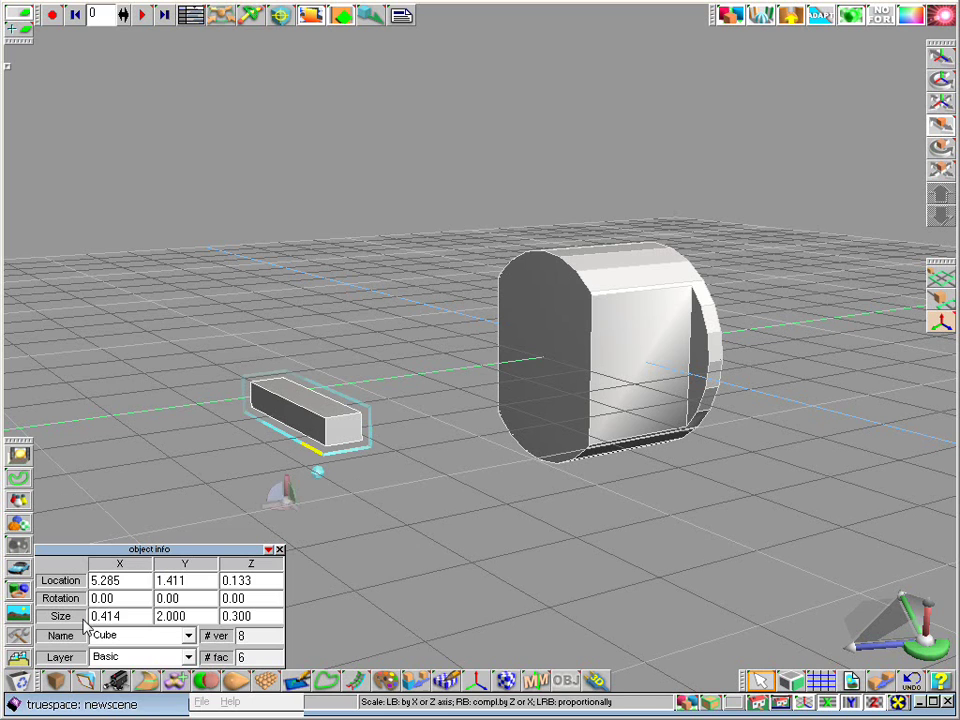
pyautogui.moveTo(121, 616); pyautogui.dragTo(92, 580)
pyautogui.write('5')
pyautogui.press('Return')
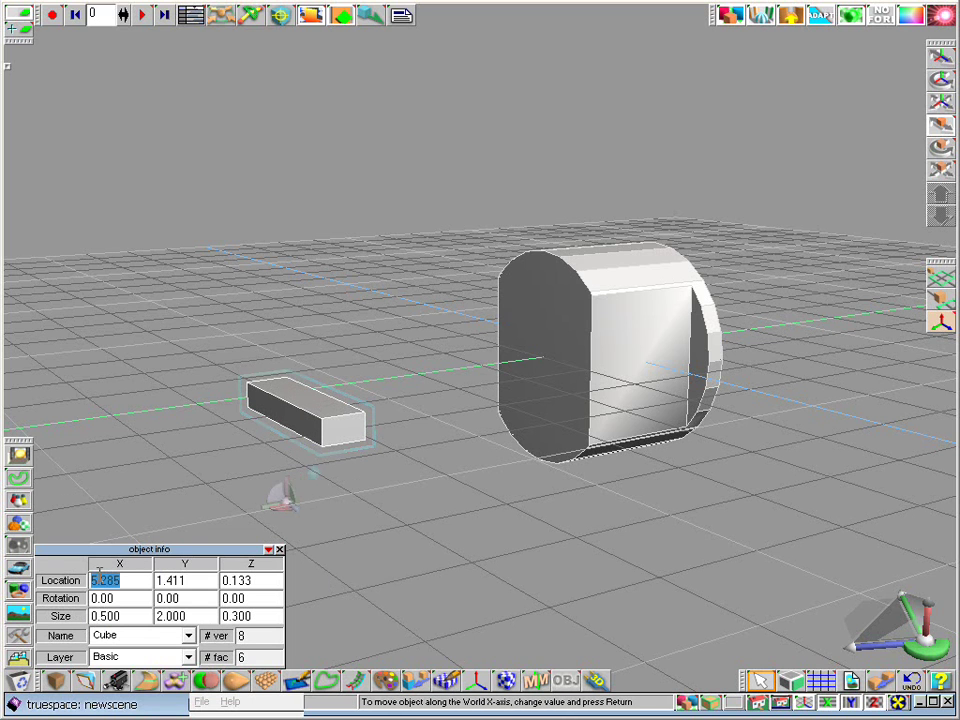
# Set the bar's location to 0 on the X, Y and Z axes, centring it inside the cylinder
pyautogui.write('0')
pyautogui.press('Tab')
pyautogui.write('0')
pyautogui.press('Tab')
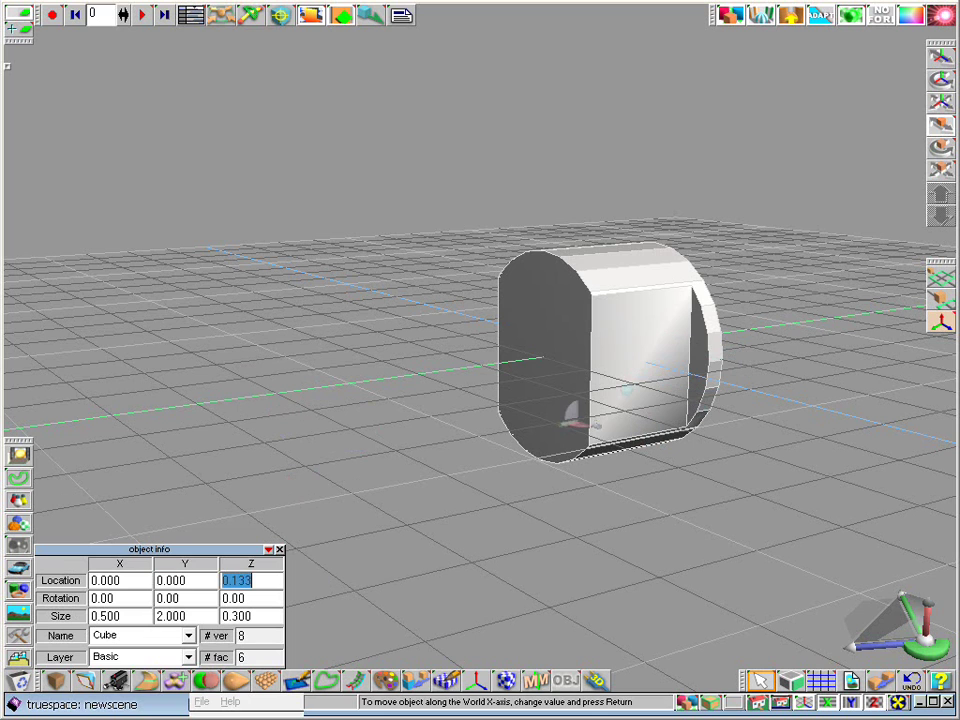
pyautogui.write('0')
pyautogui.press('Return')
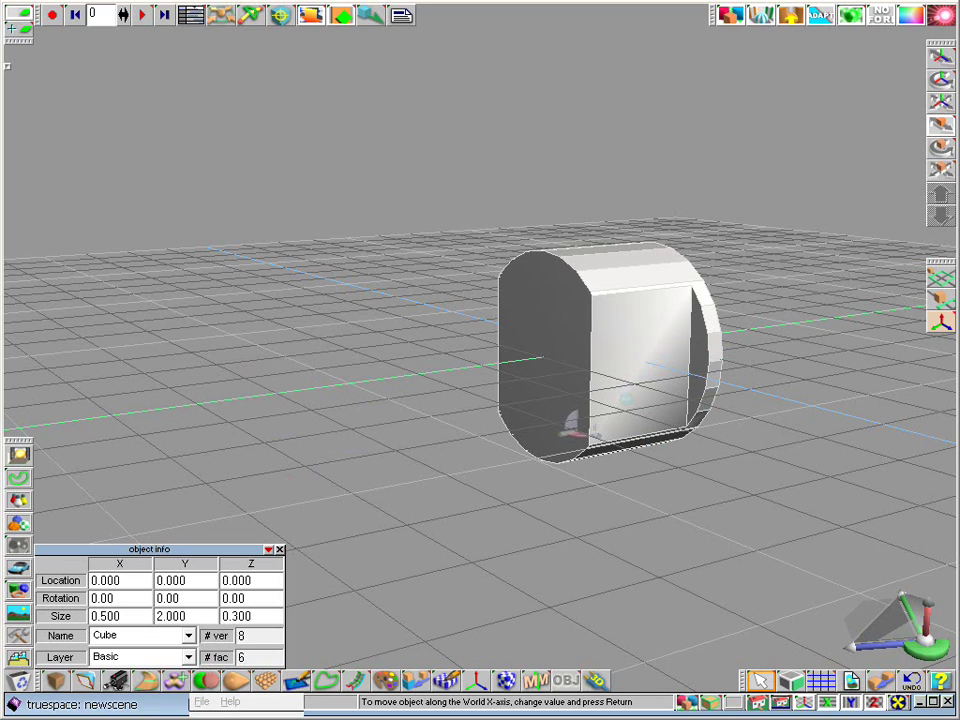
# In a wireframe top view, move the bar to the cylinder's narrower end and set its location to X 0.750 and Y 0.000
pyautogui.moveTo(711, 703); pyautogui.dragTo(711, 605)
pyautogui.moveTo(772, 706); pyautogui.dragTo(756, 634)
pyautogui.moveTo(536, 354); pyautogui.dragTo(465, 354)
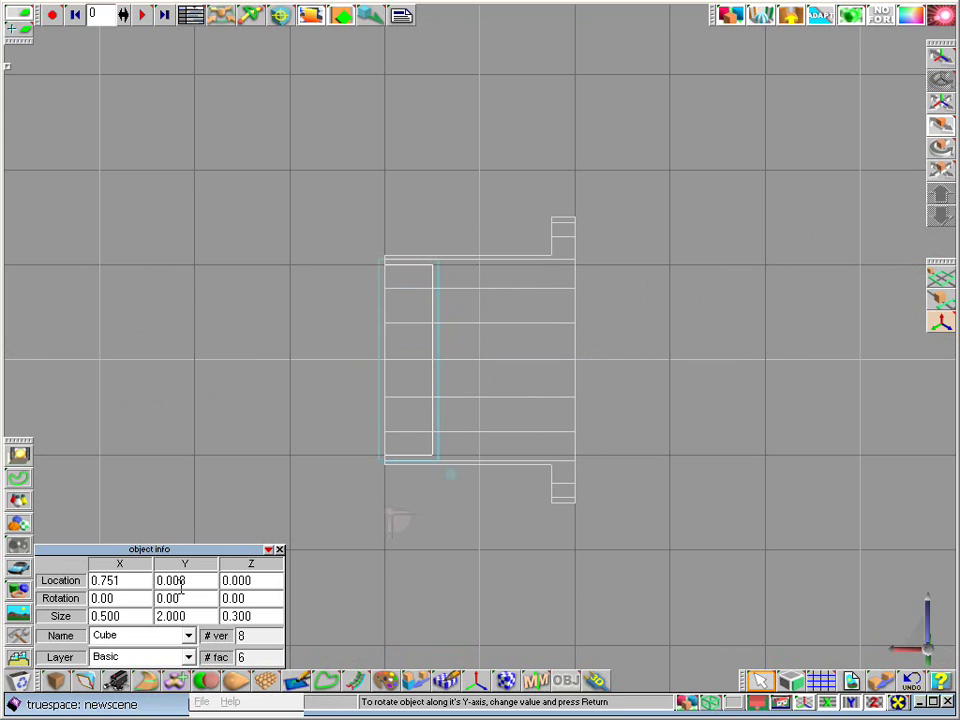
pyautogui.moveTo(115, 586); pyautogui.dragTo(212, 586)
pyautogui.write('0')
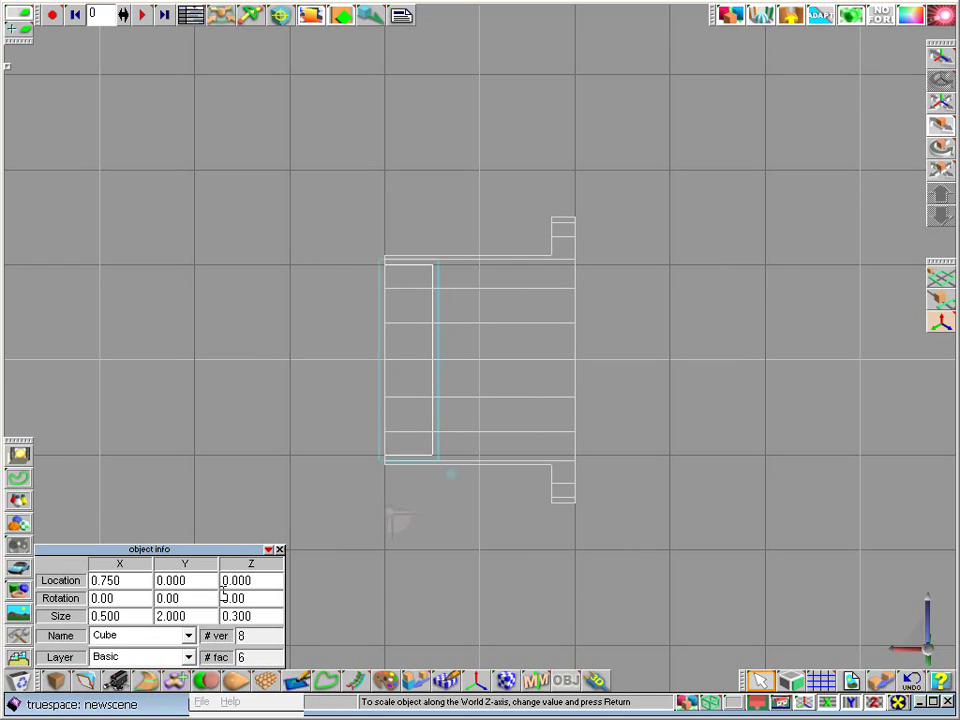
# Compare the cylinder's size with the bar's and set the bar's Y size to 3.000
pyautogui.click(510, 311)
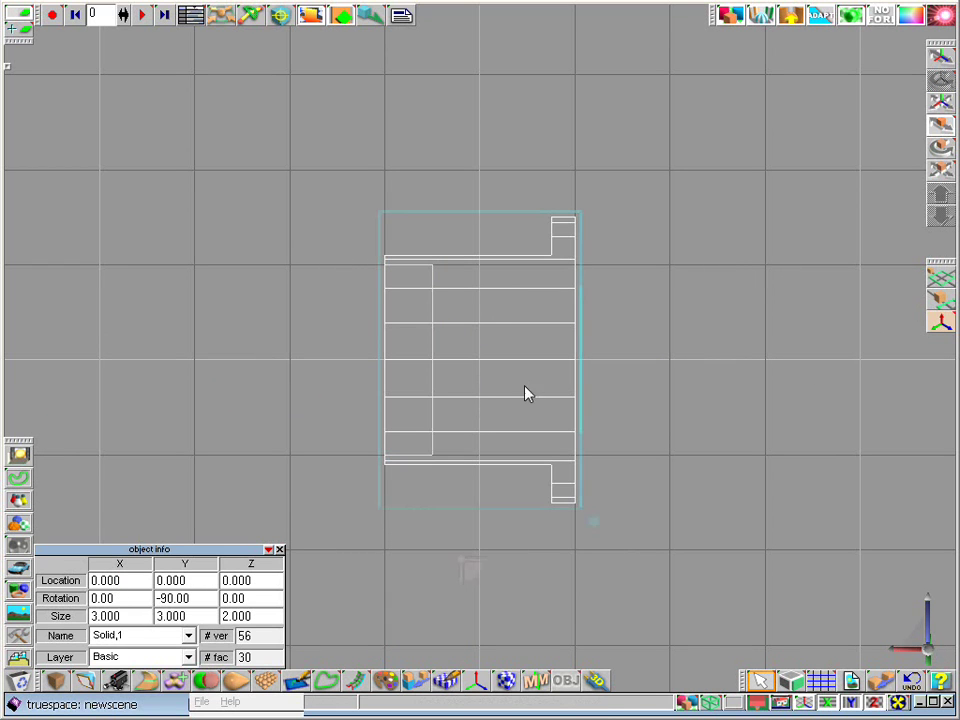
pyautogui.doubleClick(131, 615)
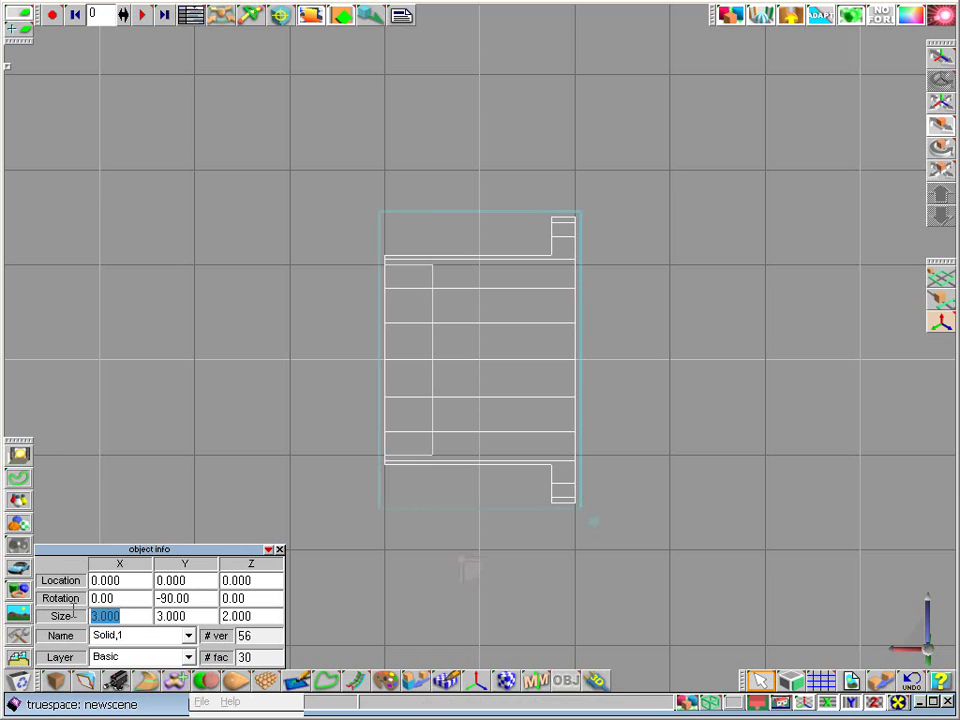
pyautogui.click(406, 330)
pyautogui.doubleClick(184, 618)
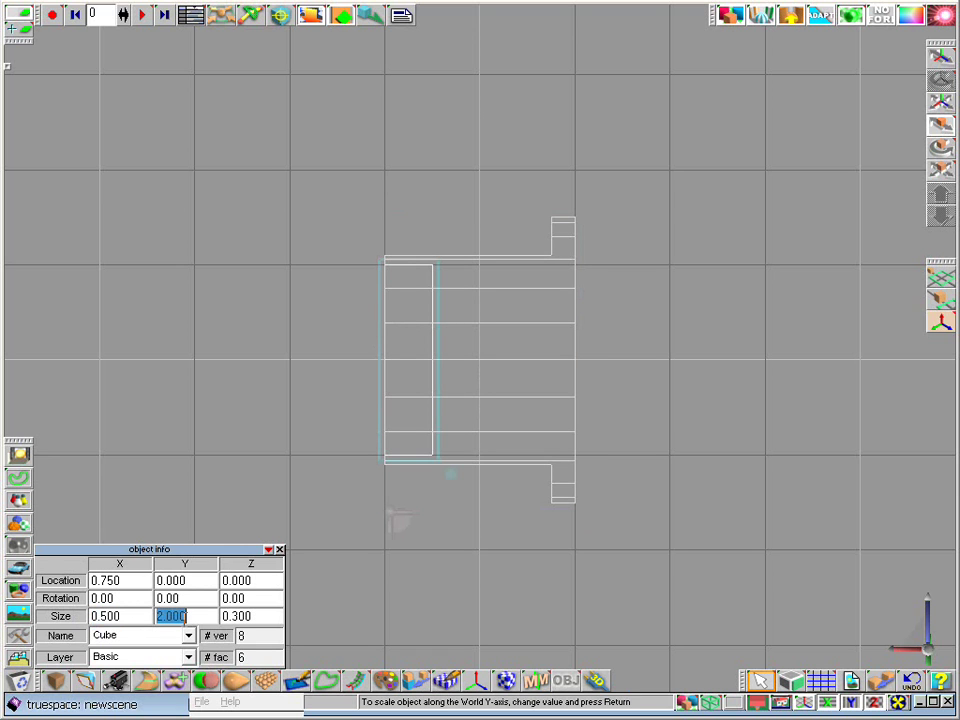
pyautogui.write('3')
pyautogui.press('Return')
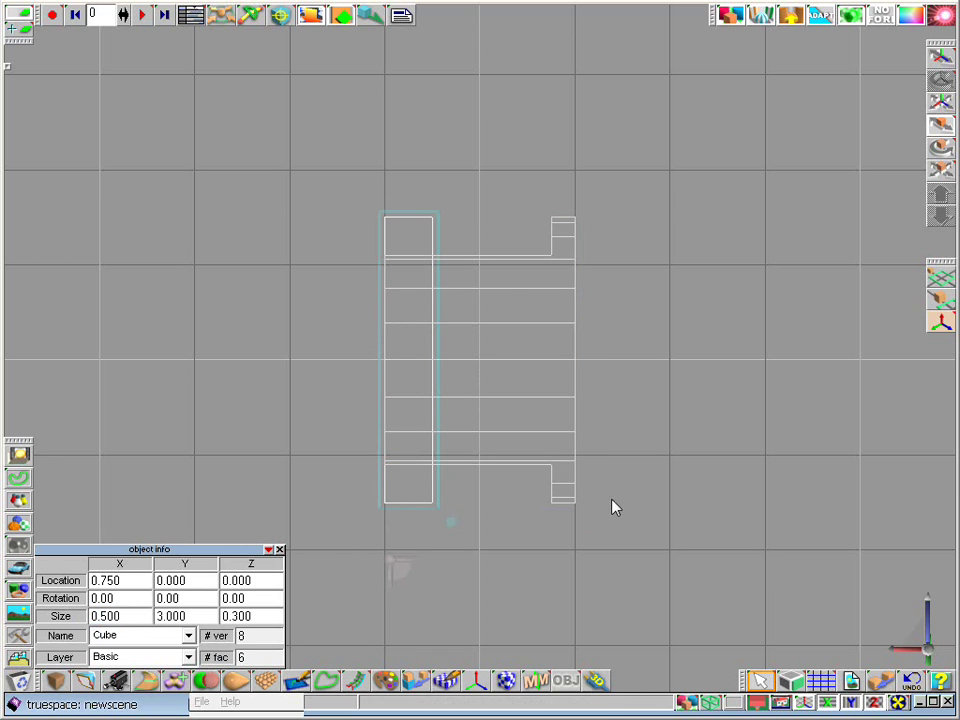
# Check the bar's overhang in the perspective view and set its Y size to 2.800
pyautogui.doubleClick(159, 617)
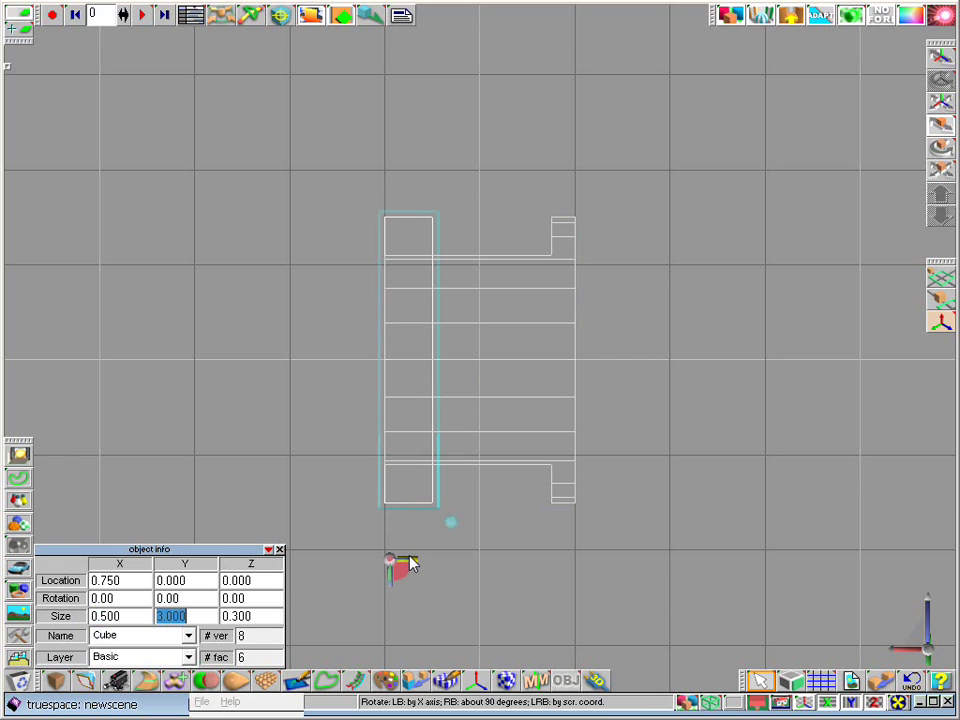
pyautogui.click(756, 702)
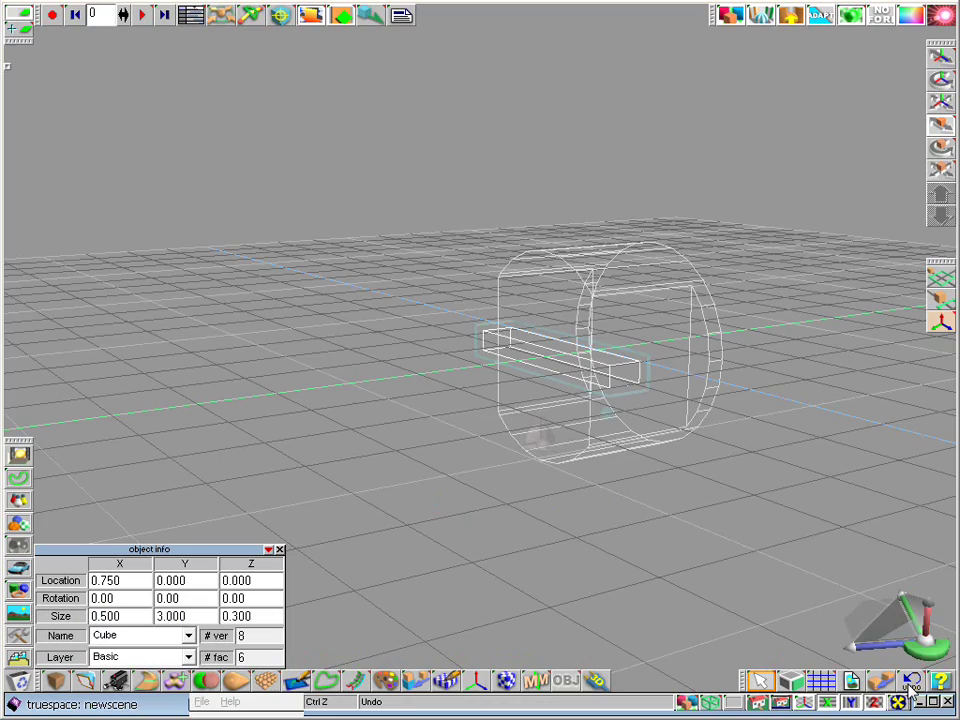
pyautogui.moveTo(911, 634)
pyautogui.mouseDown()
pyautogui.moveTo(955, 634)
pyautogui.moveTo(930, 648)
pyautogui.moveTo(957, 626)
pyautogui.moveTo(897, 634)
pyautogui.mouseUp()
pyautogui.click(184, 617)
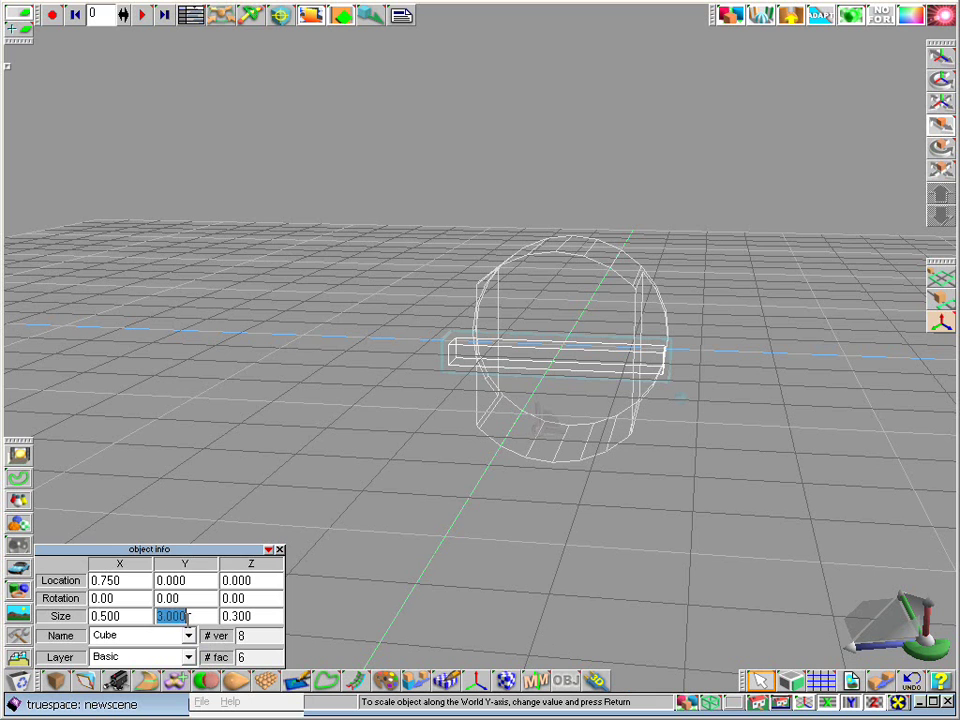
pyautogui.write('2.9')
pyautogui.press('Return')
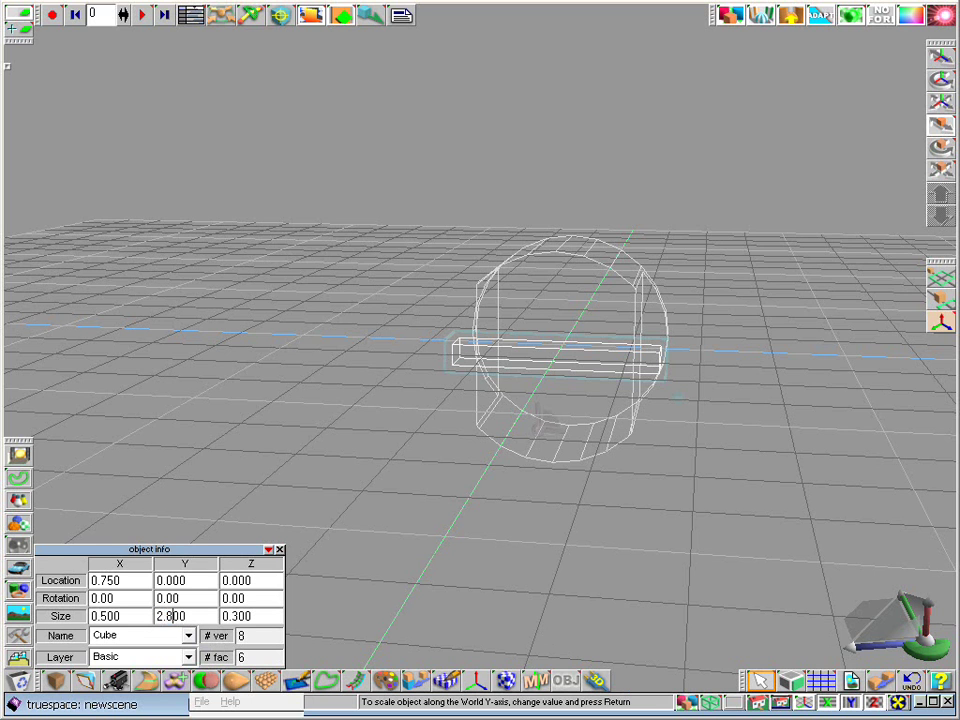
pyautogui.press('Return')
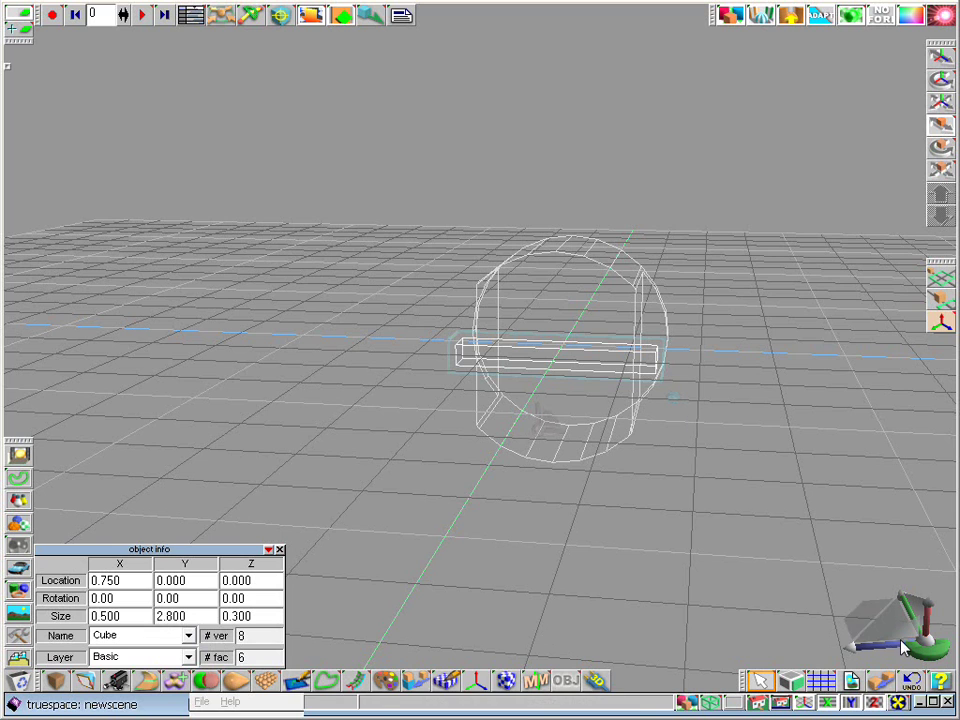
# Join the bar and the cut cylinder with an Object Union and display the result as a solid
pyautogui.moveTo(902, 638); pyautogui.dragTo(820, 640)
pyautogui.moveTo(922, 650); pyautogui.dragTo(815, 690)
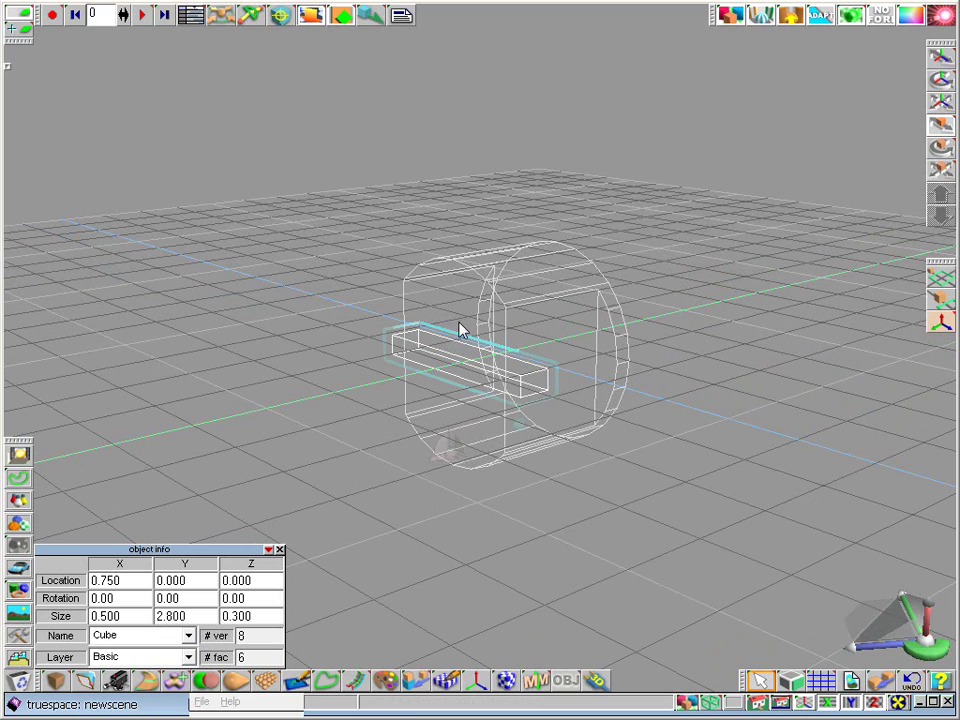
pyautogui.click(207, 682)
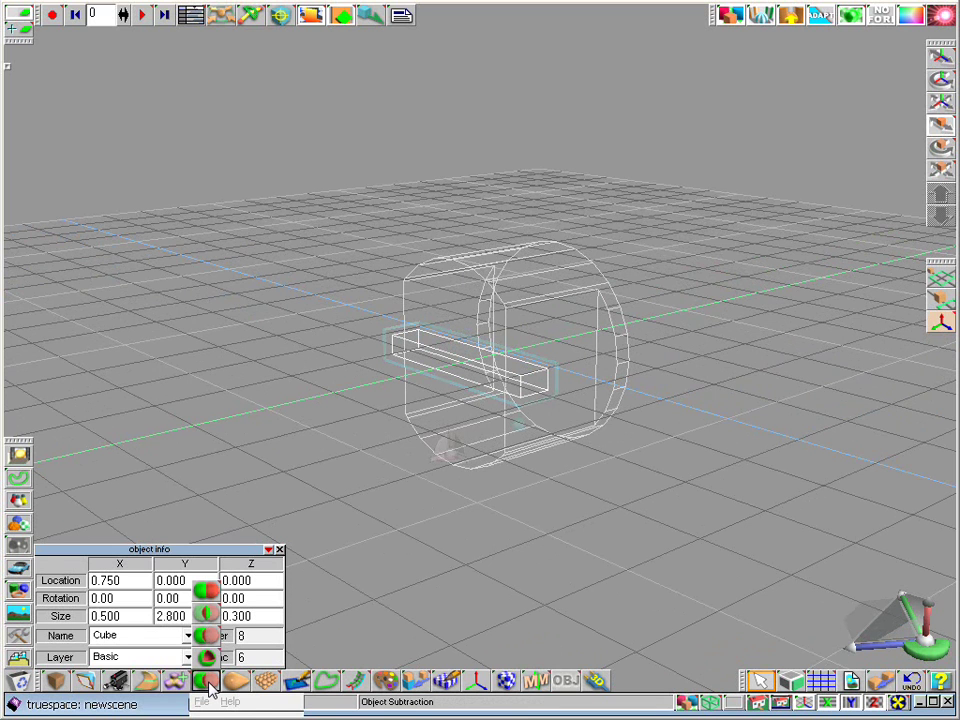
pyautogui.click(208, 593)
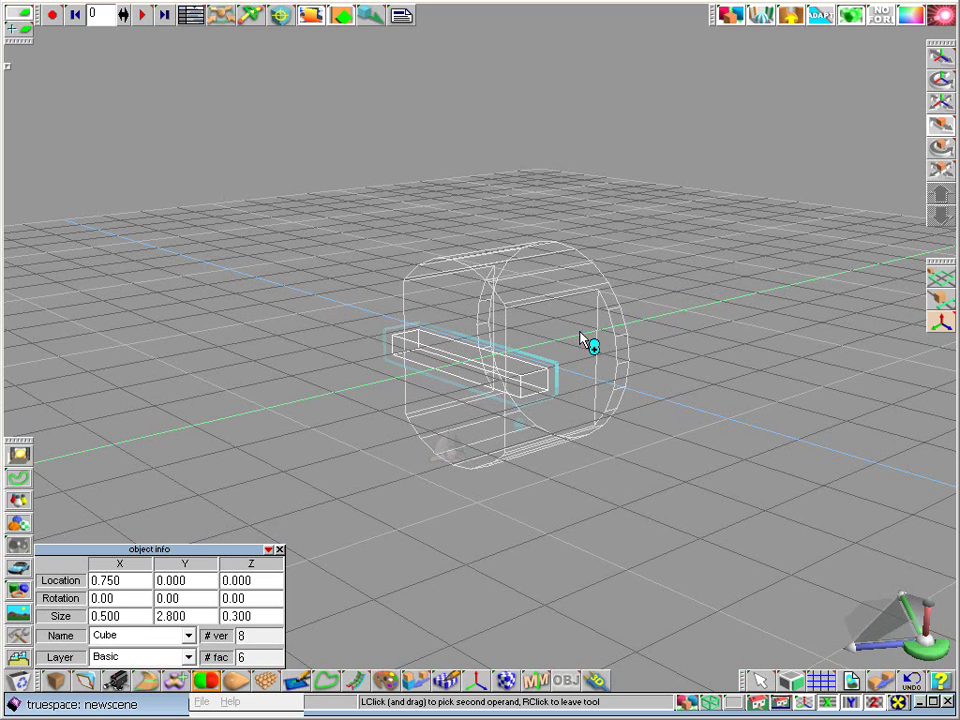
pyautogui.click(432, 294)
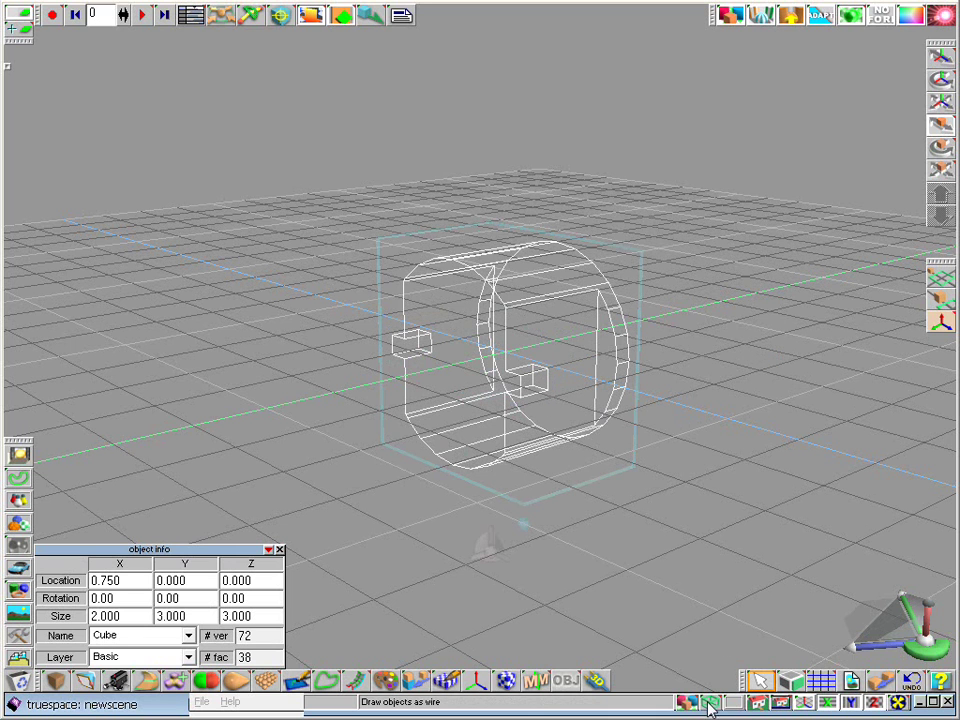
pyautogui.moveTo(713, 701); pyautogui.dragTo(709, 647)
# Sweep the cylinder's round end face outward to about X -1.924 and scale the new end down to about 1.767 across
pyautogui.moveTo(868, 653); pyautogui.dragTo(760, 657)
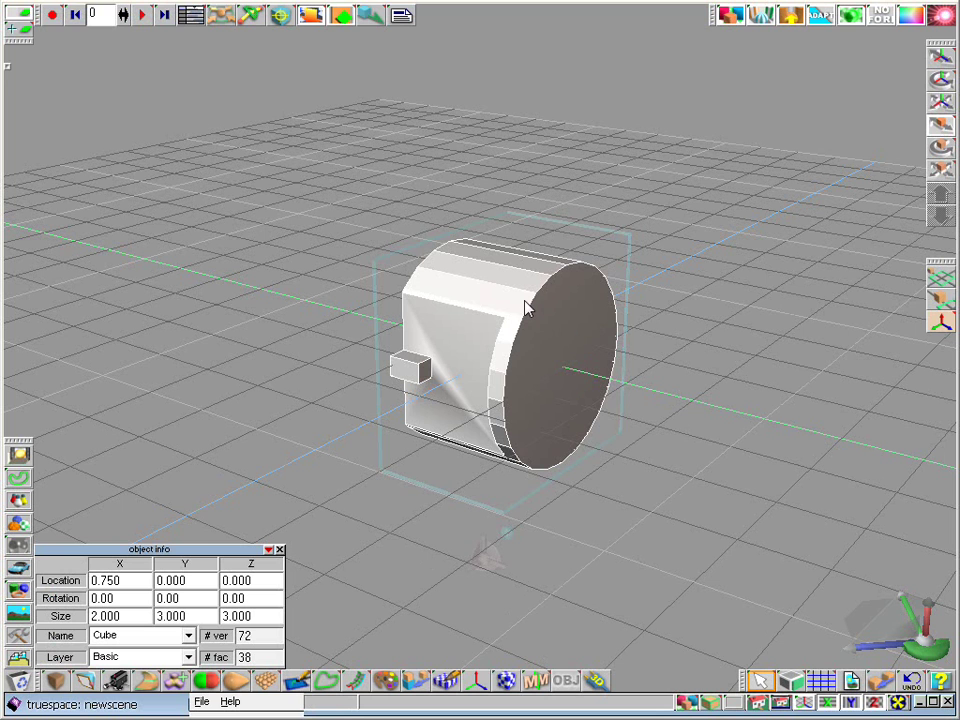
pyautogui.rightClick(525, 301)
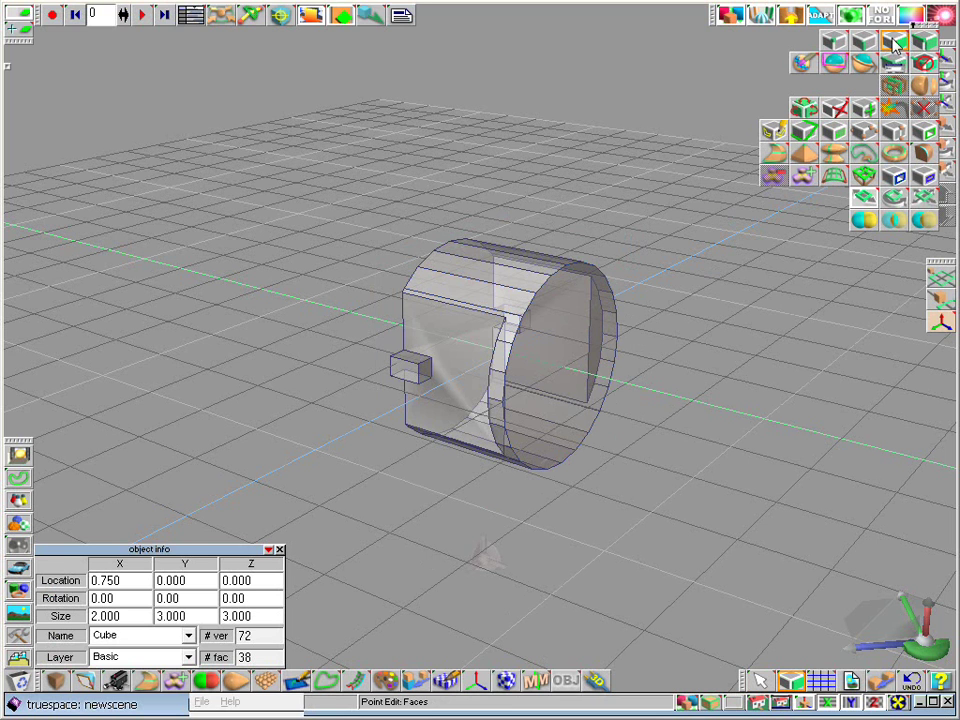
pyautogui.click(568, 354)
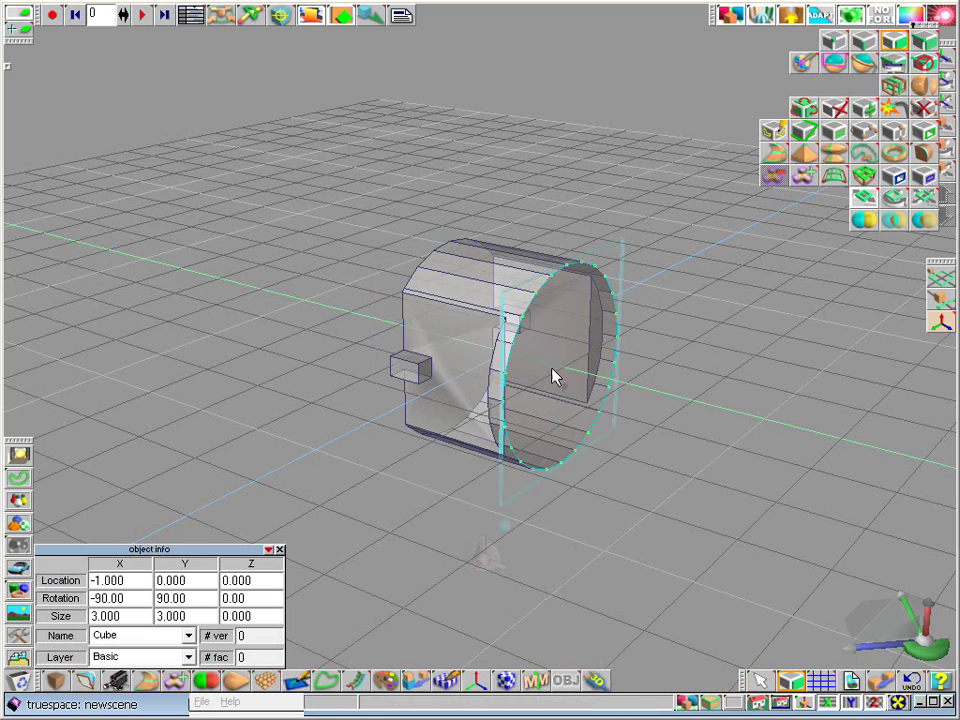
pyautogui.click(775, 155)
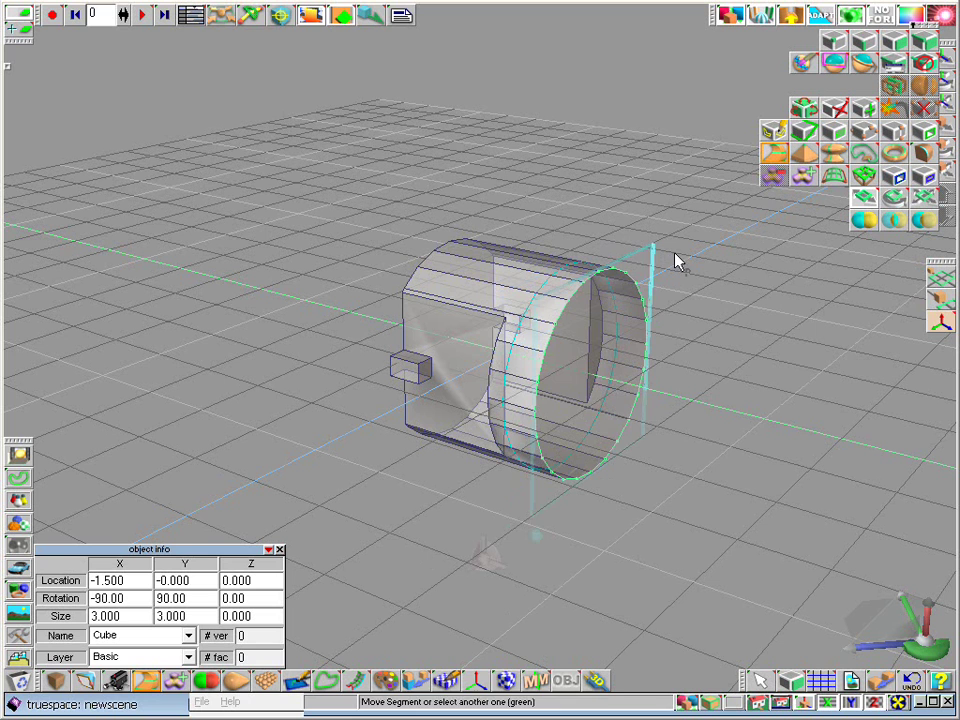
pyautogui.moveTo(648, 310); pyautogui.dragTo(680, 318)
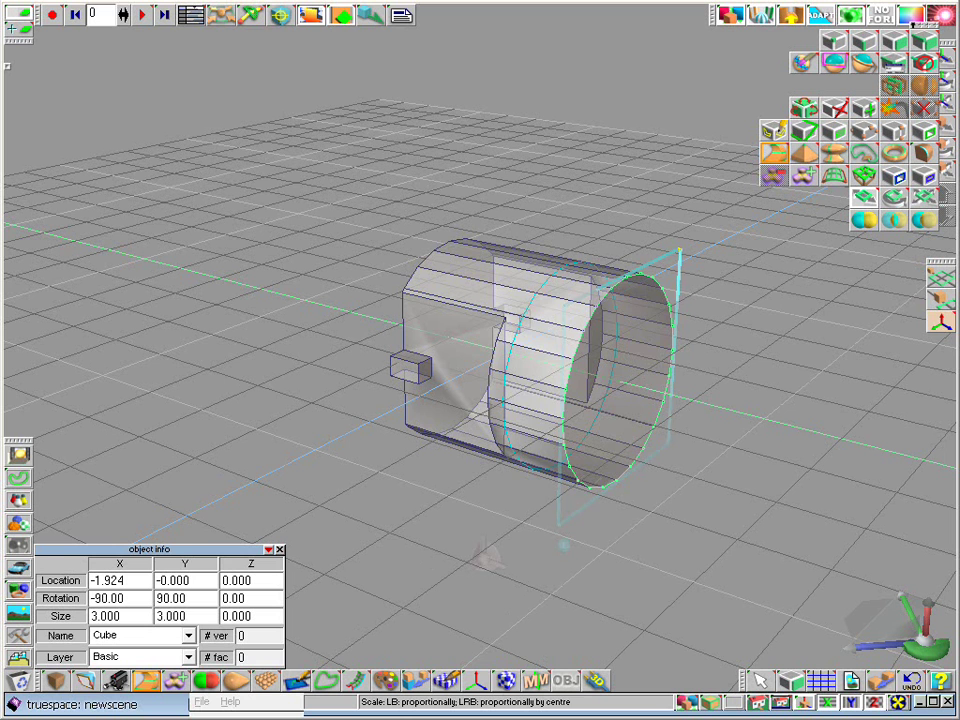
pyautogui.moveTo(680, 250); pyautogui.dragTo(665, 278)
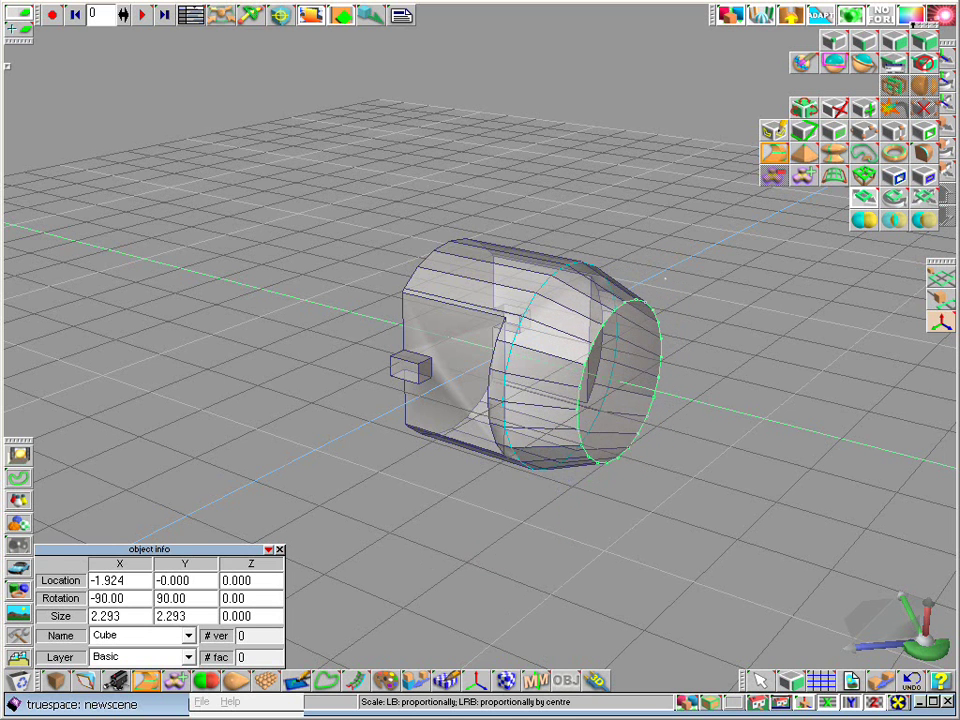
pyautogui.moveTo(549, 400); pyautogui.dragTo(519, 400)
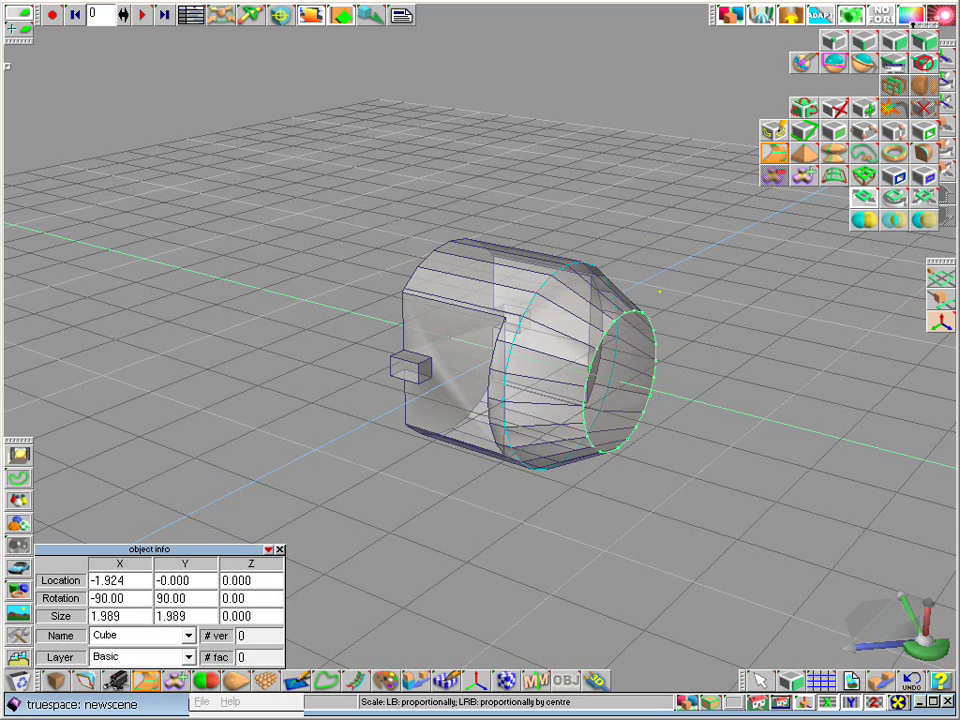
pyautogui.moveTo(659, 292); pyautogui.dragTo(655, 301)
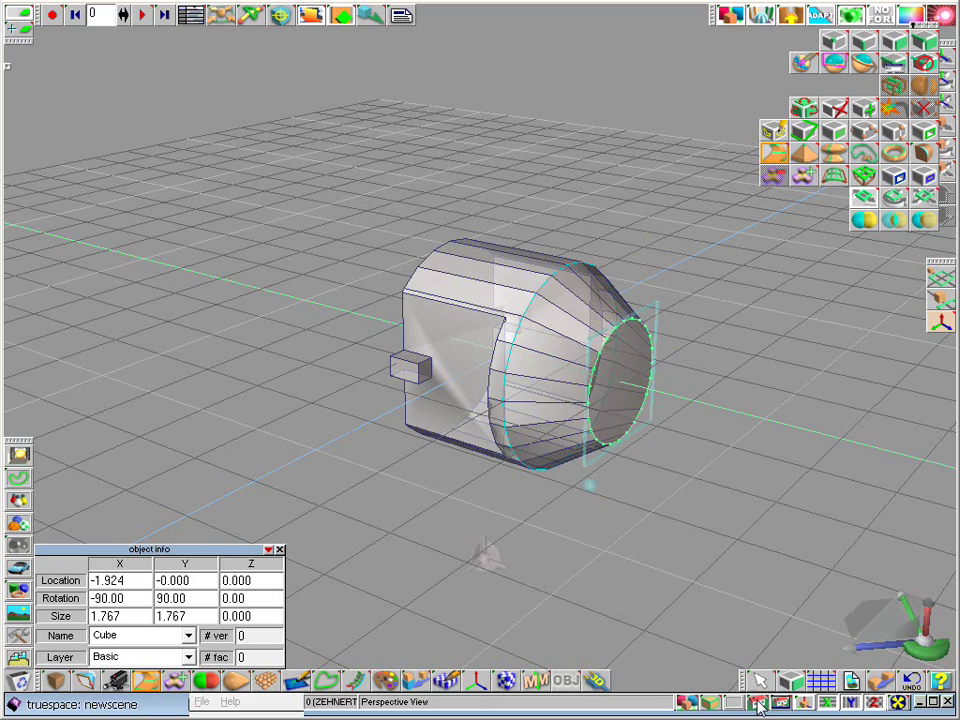
# In an orthographic side view, sweep the narrowed end face again and move it out to about X -2.967
pyautogui.moveTo(760, 706); pyautogui.dragTo(762, 680)
pyautogui.scroll(3, 697, 511)
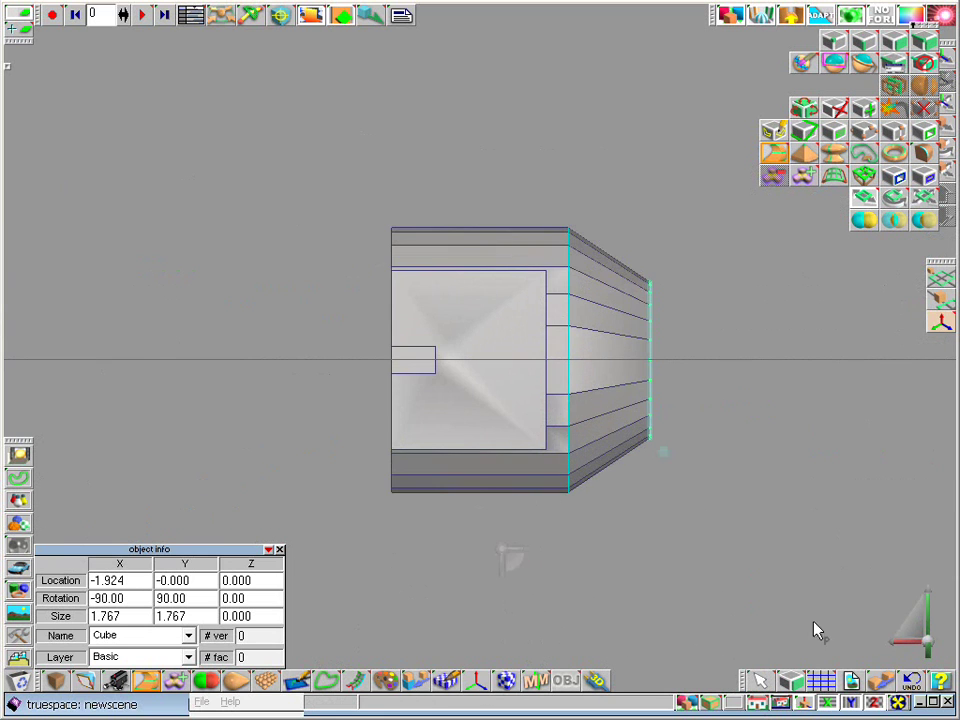
pyautogui.moveTo(915, 628); pyautogui.dragTo(628, 596)
pyautogui.scroll(4, 481, 439)
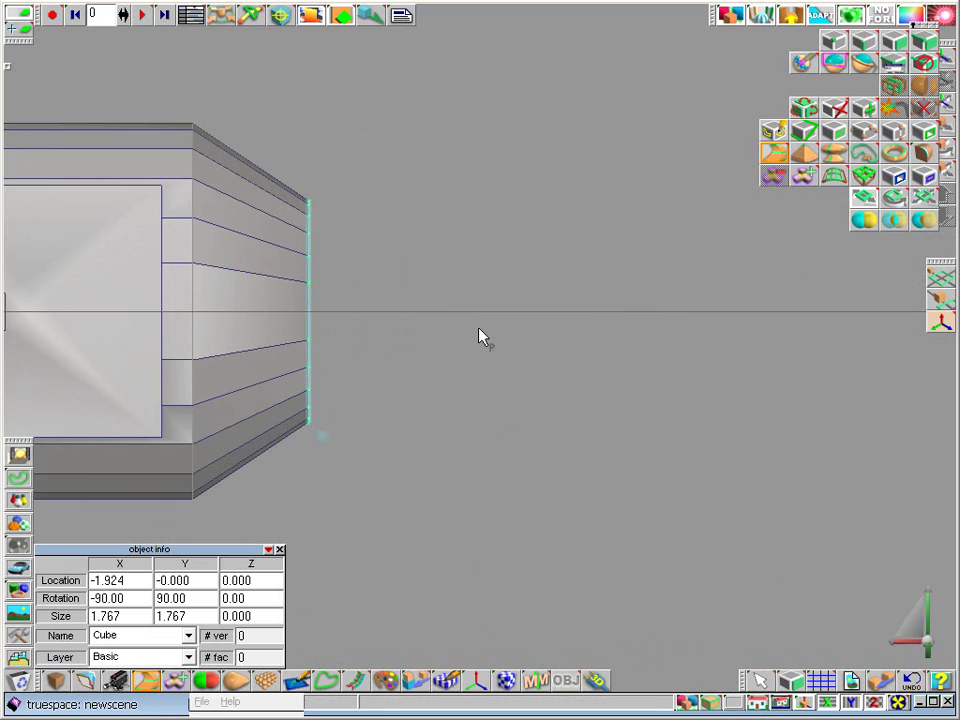
pyautogui.click(778, 163)
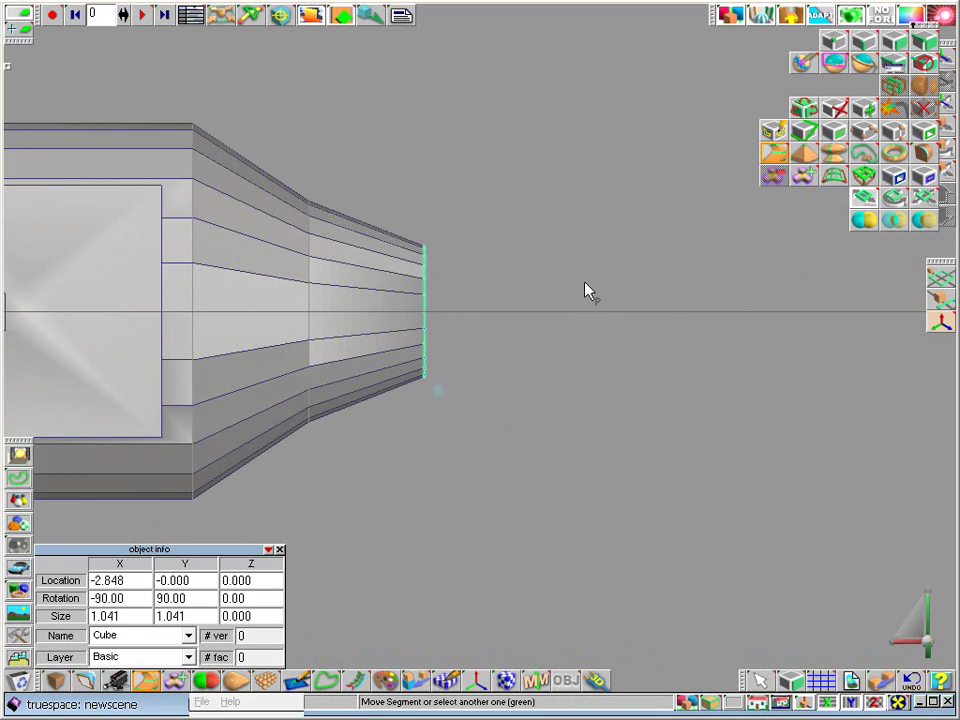
pyautogui.moveTo(435, 321); pyautogui.dragTo(450, 321)
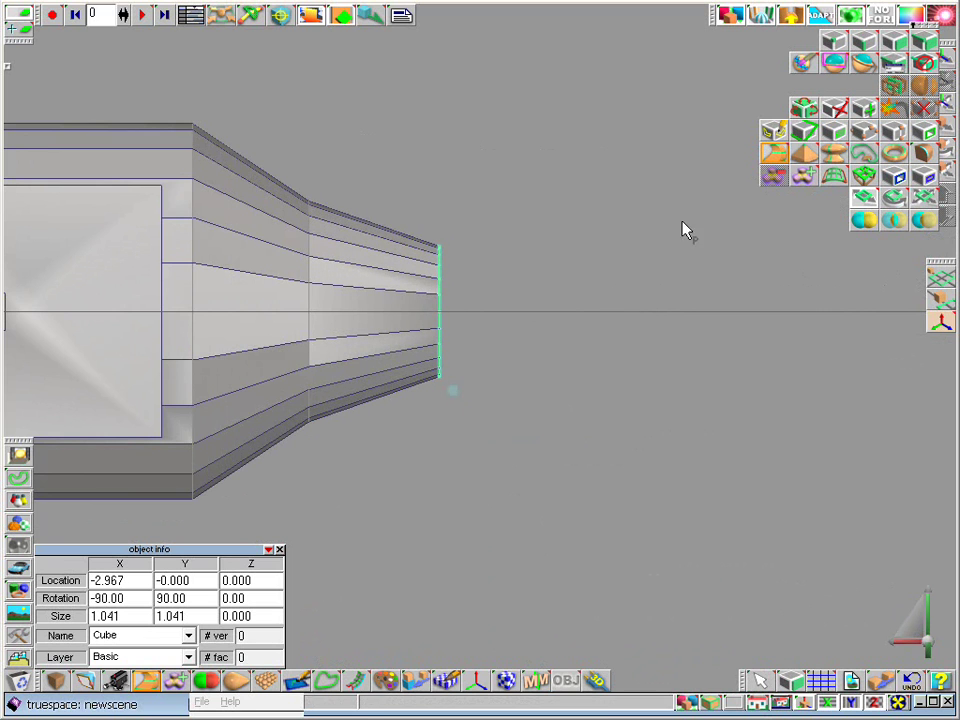
# Sweep the end face twice more, ending in a short tip segment at about X -4.229 and 0.539 across, and leave face editing
pyautogui.click(778, 163)
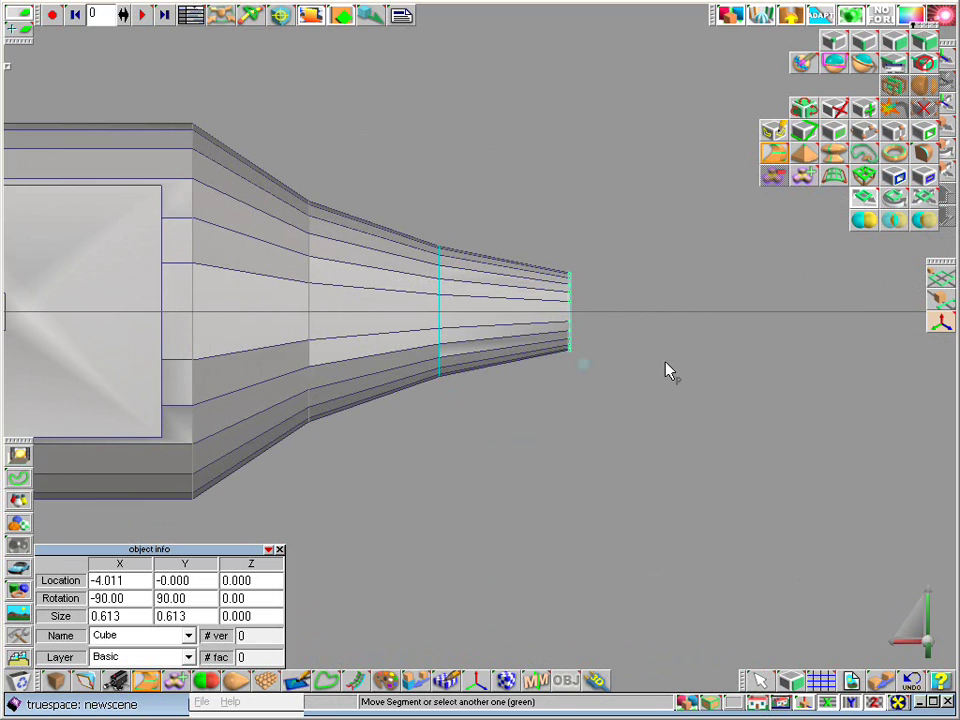
pyautogui.click(770, 178)
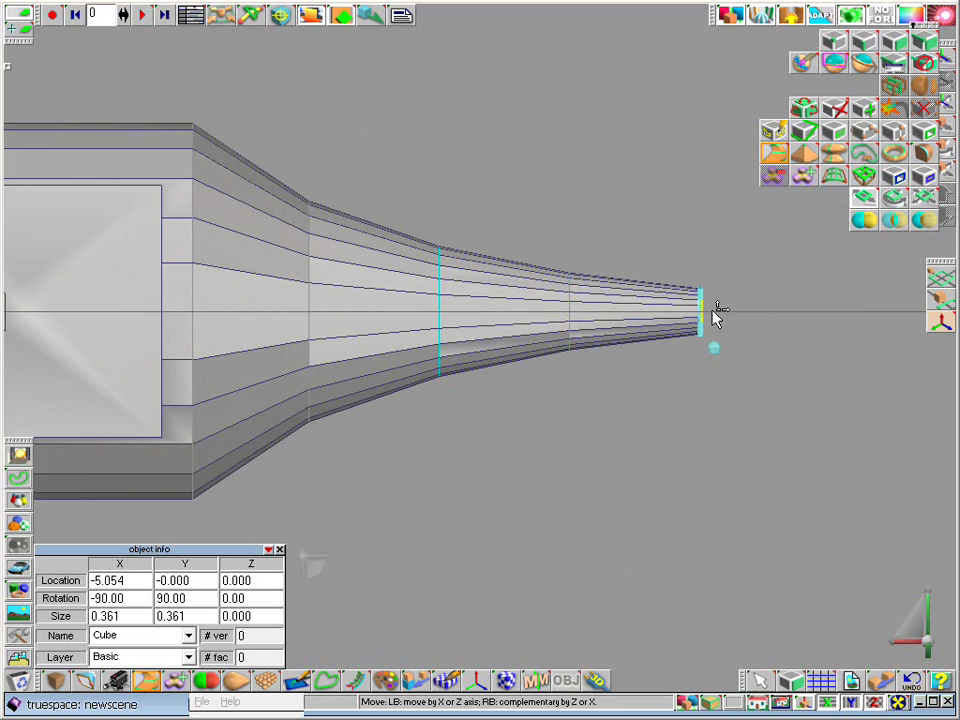
pyautogui.moveTo(713, 315); pyautogui.dragTo(683, 292)
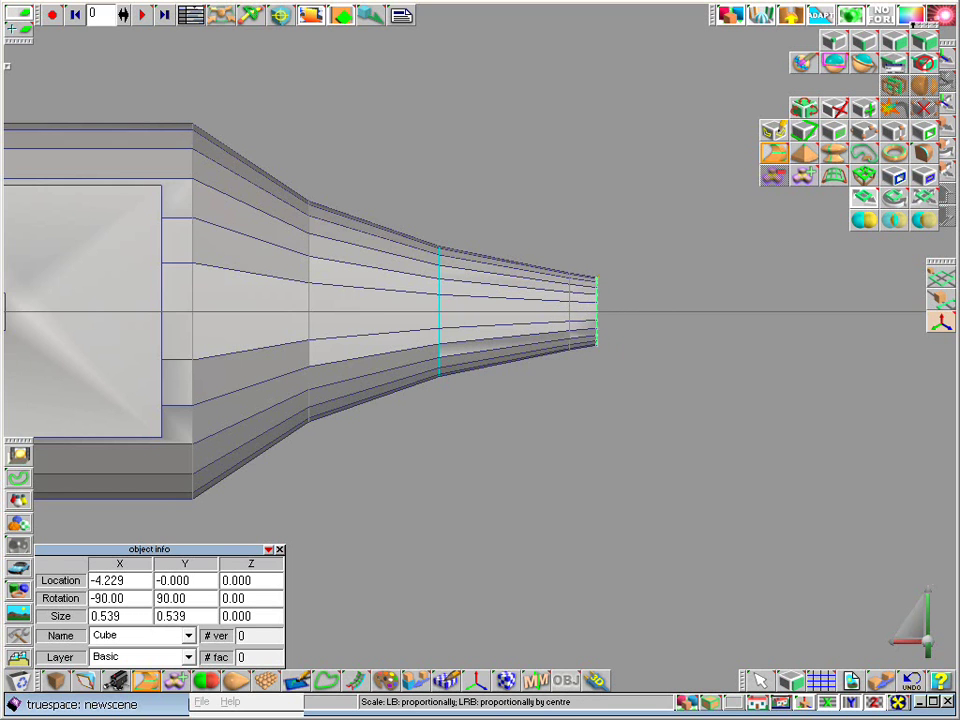
pyautogui.rightClick(705, 283)
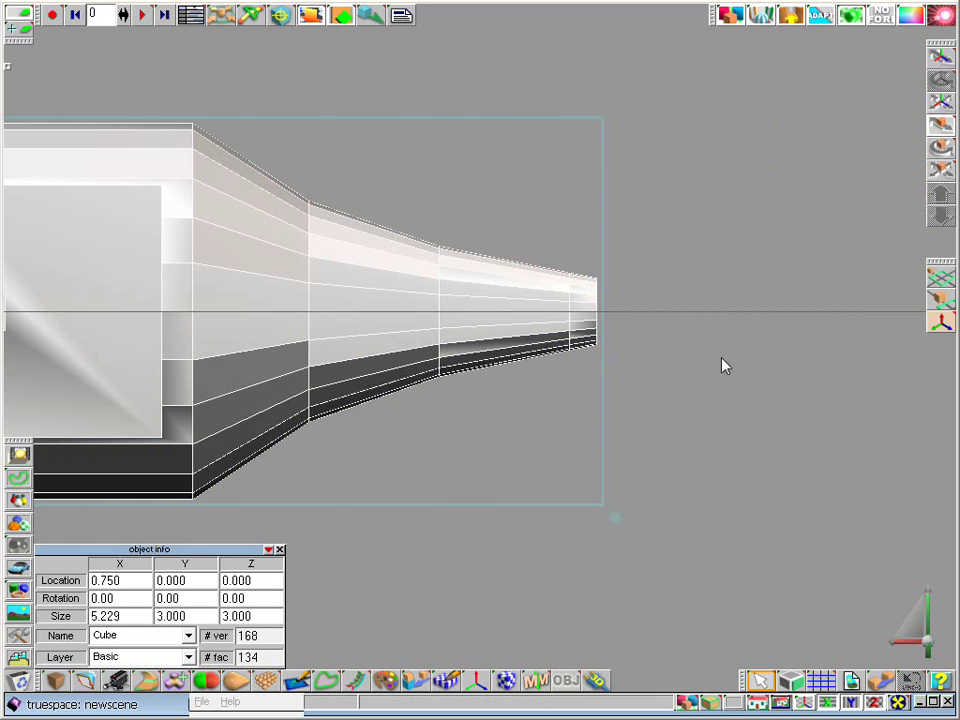
# Check the taper in perspective, and in the side view select the outer tip segments and scale them to about 1.272 across
pyautogui.hotkey('ctrl', 'p')
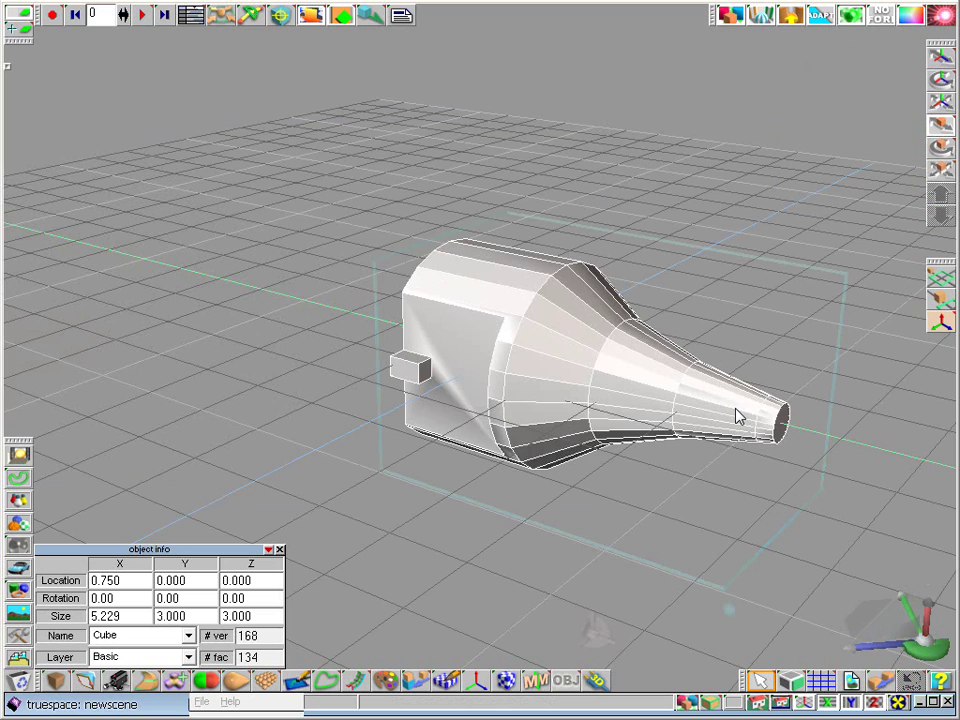
pyautogui.hotkey('ctrl', 'l')
pyautogui.hotkey('ctrl', 'f')
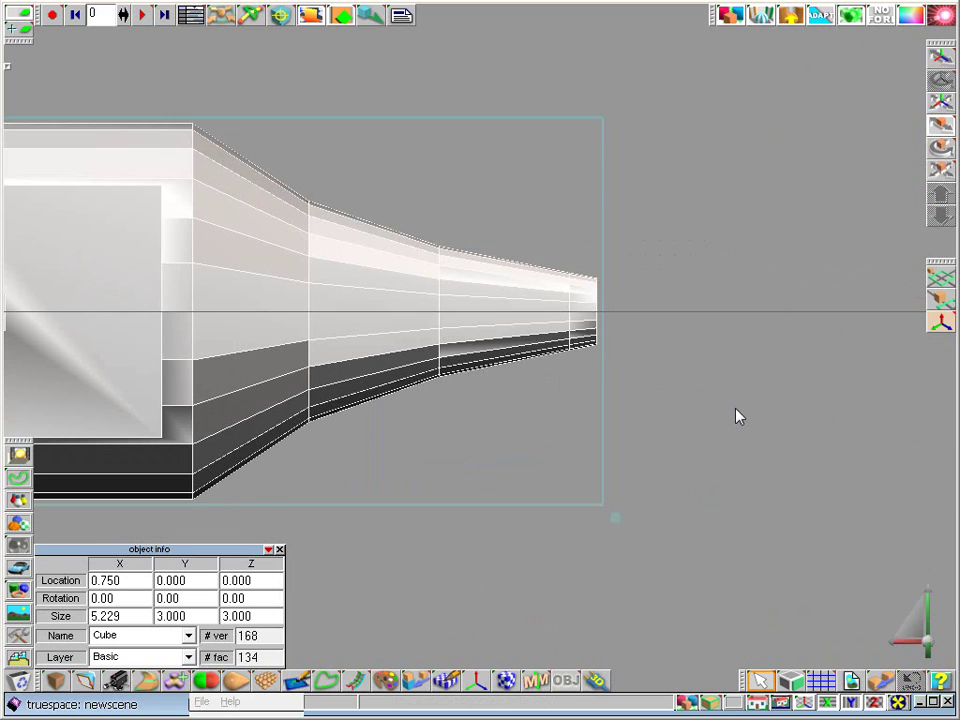
pyautogui.rightClick(547, 314)
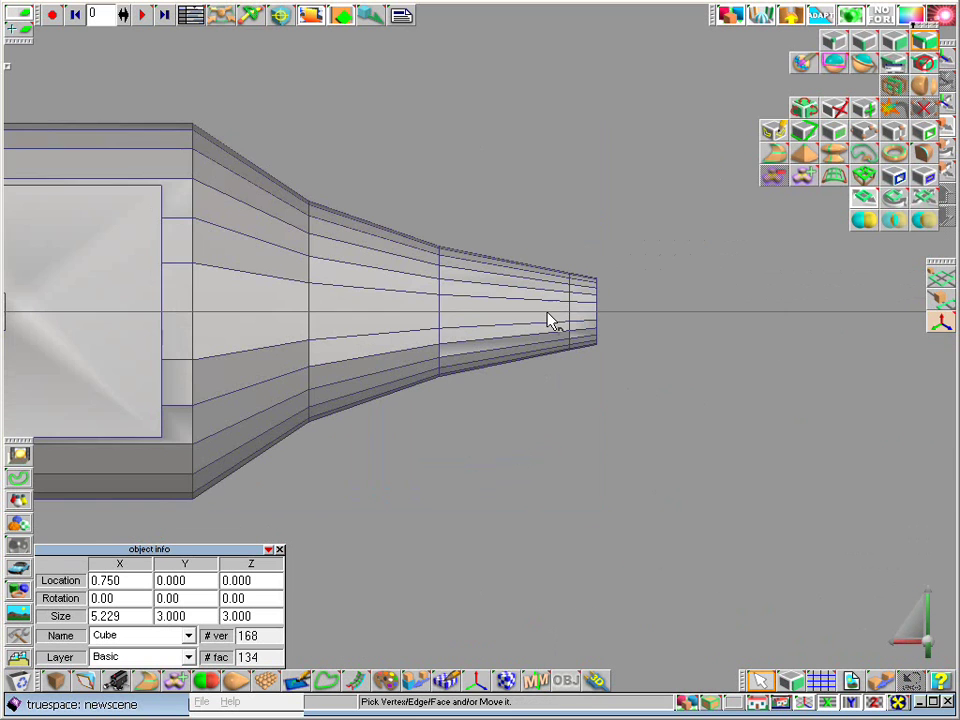
pyautogui.click(835, 63)
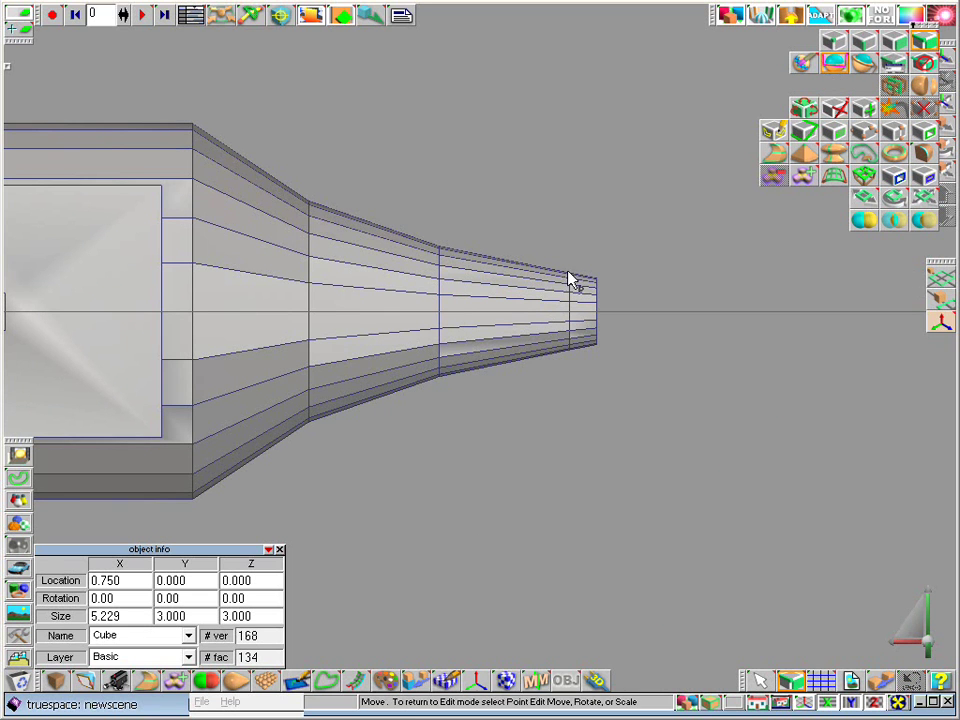
pyautogui.moveTo(416, 180); pyautogui.dragTo(749, 462)
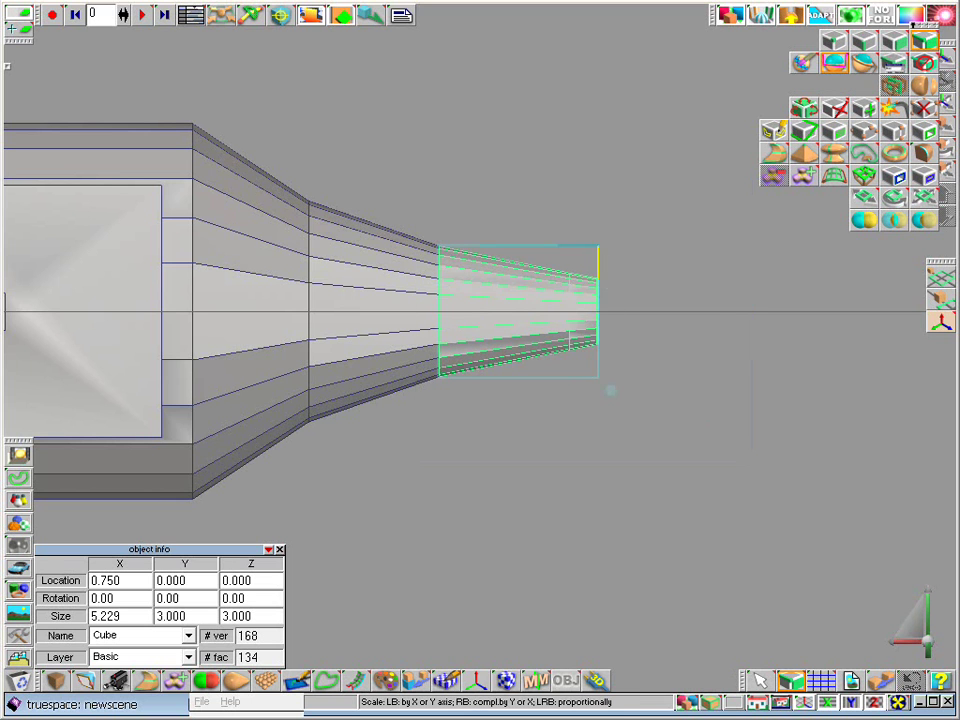
pyautogui.moveTo(598, 258); pyautogui.dragTo(562, 231)
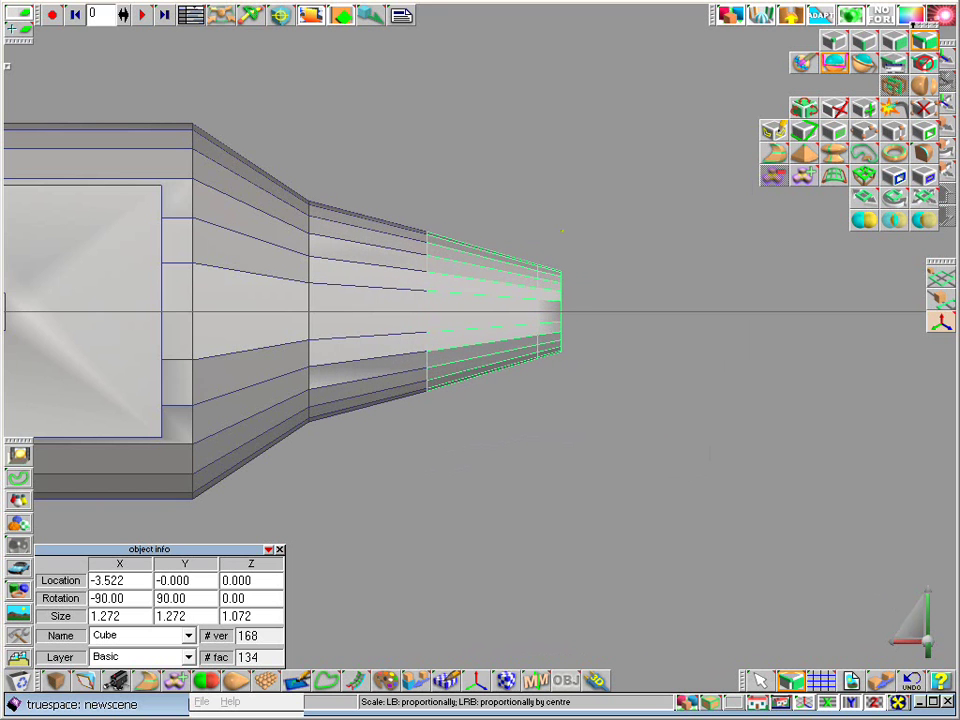
# Select all the taper from the first swept ring to the tip and scale it to about 2.248 across and 2.566 long
pyautogui.moveTo(283, 143); pyautogui.dragTo(717, 485)
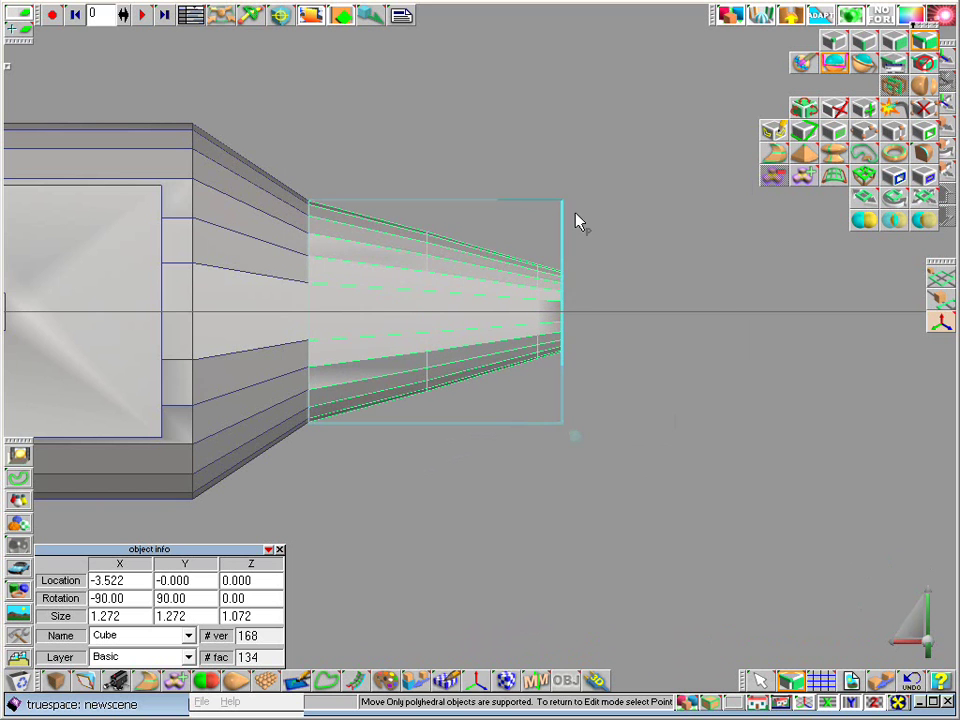
pyautogui.moveTo(564, 199)
pyautogui.mouseDown()
pyautogui.moveTo(593, 172)
pyautogui.moveTo(570, 203)
pyautogui.mouseUp()
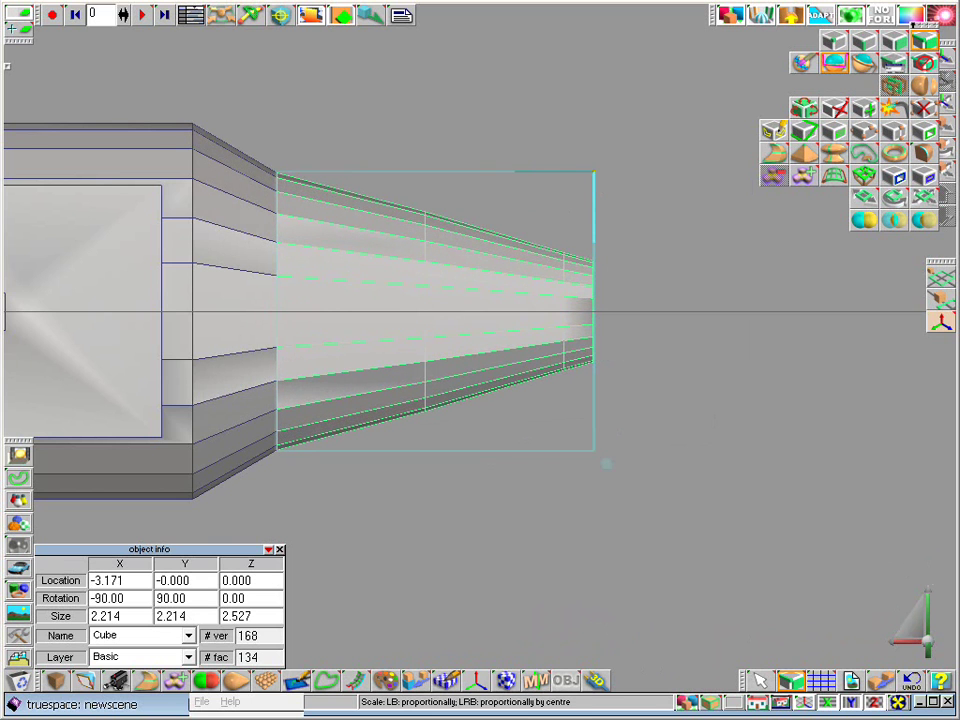
pyautogui.moveTo(594, 172)
pyautogui.mouseDown()
pyautogui.moveTo(600, 166)
pyautogui.moveTo(593, 173)
pyautogui.mouseUp()
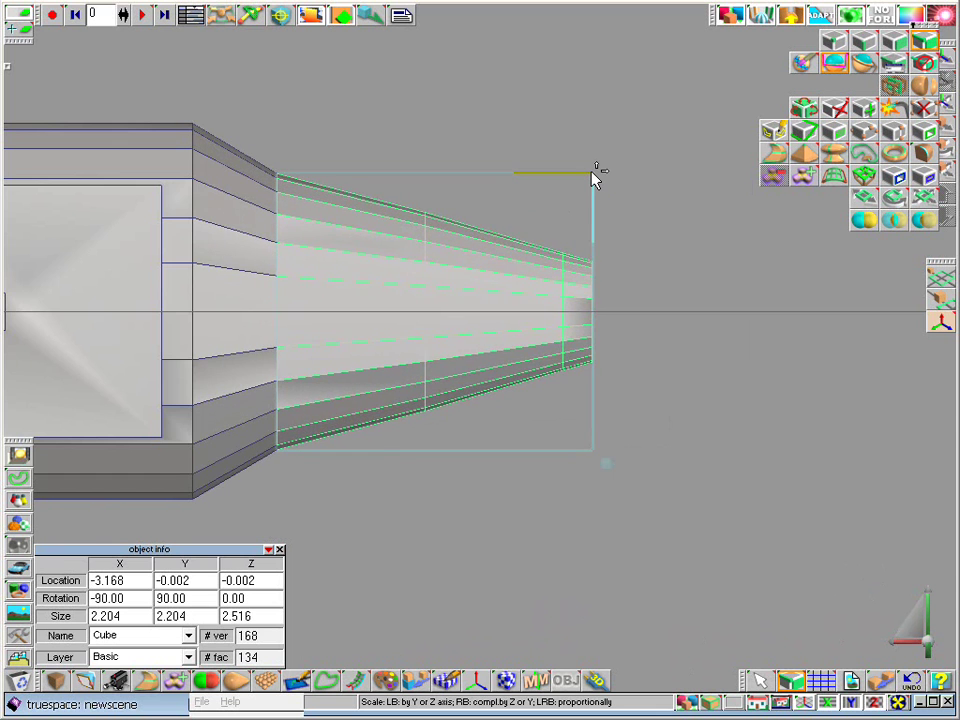
pyautogui.press('p')
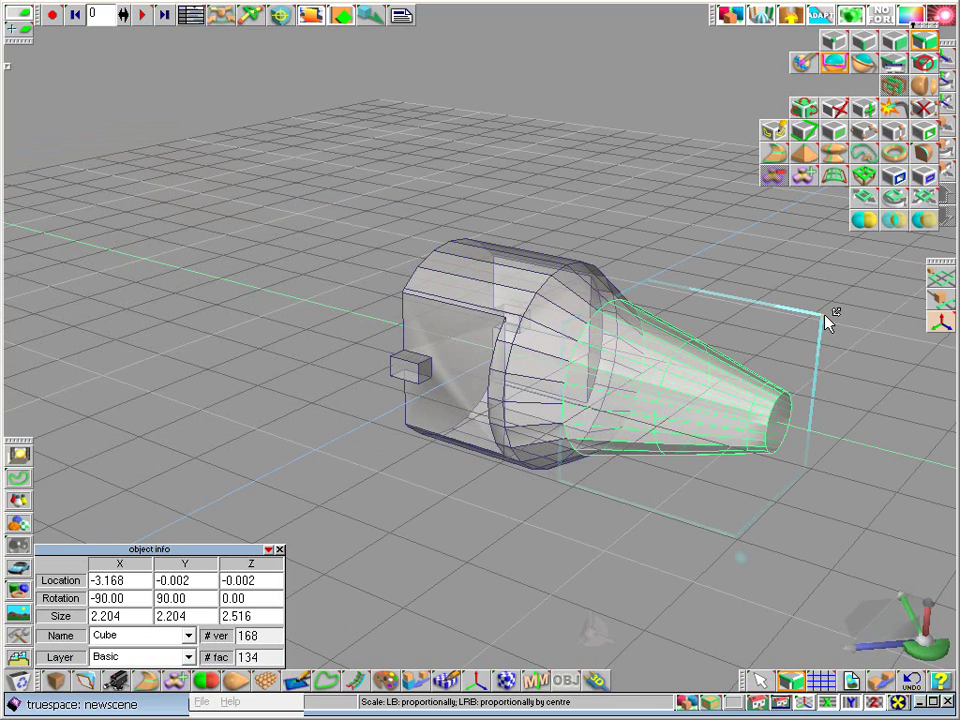
pyautogui.moveTo(826, 320)
pyautogui.mouseDown()
pyautogui.moveTo(850, 300)
pyautogui.moveTo(808, 334)
pyautogui.moveTo(831, 309)
pyautogui.moveTo(815, 318)
pyautogui.mouseUp()
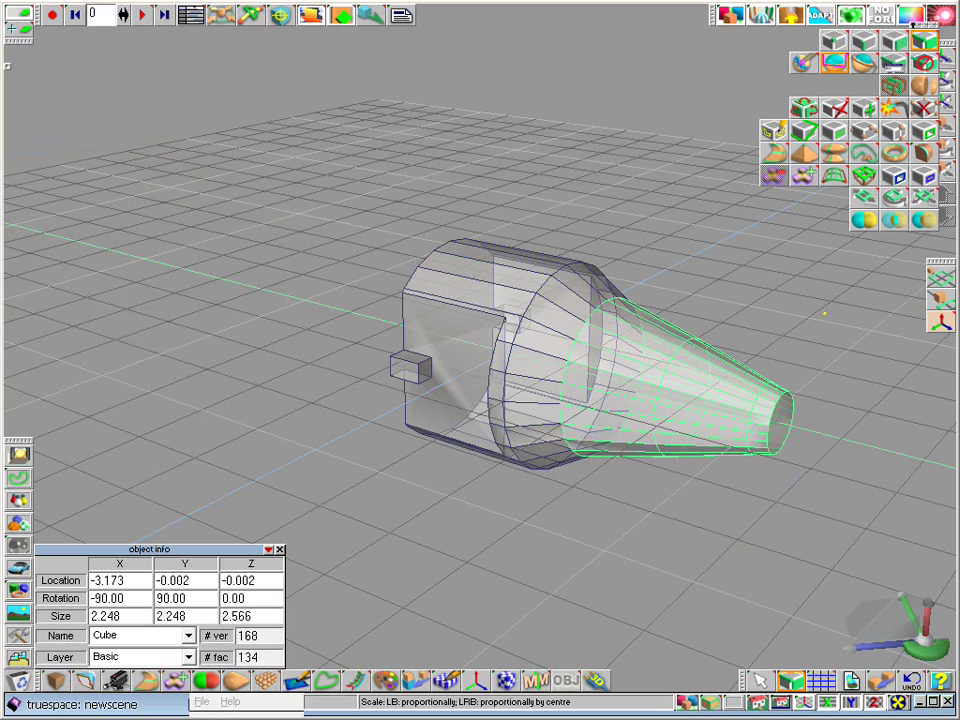
pyautogui.rightClick(690, 187)
# Add a cylinder primitive on the grid beside the part's pegged end
pyautogui.moveTo(886, 620); pyautogui.dragTo(943, 657)
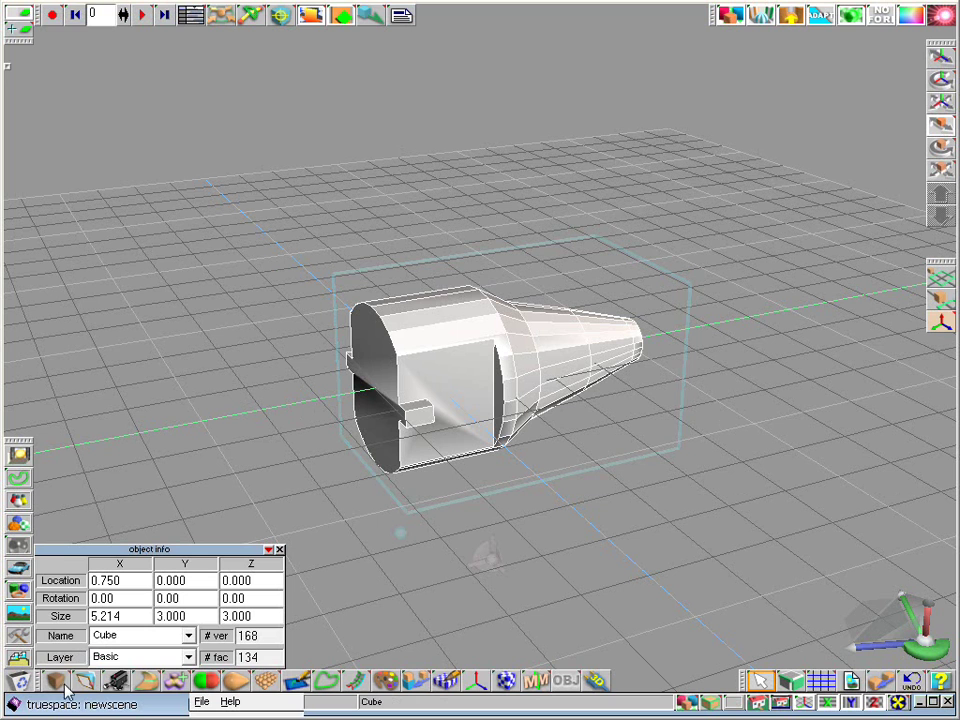
pyautogui.moveTo(60, 688); pyautogui.dragTo(62, 623)
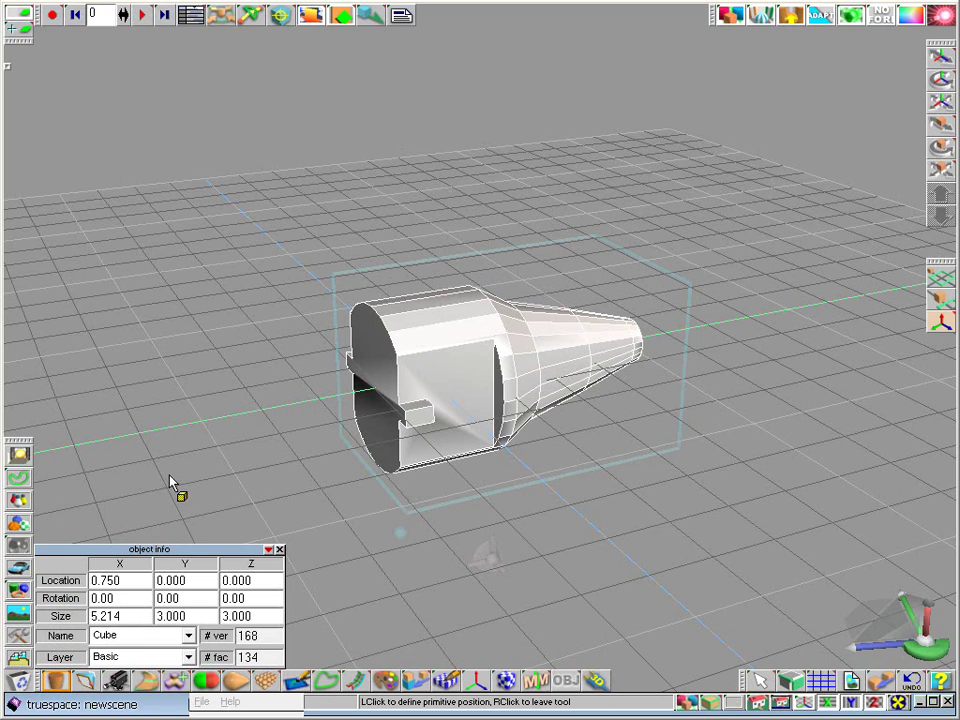
pyautogui.click(171, 478)
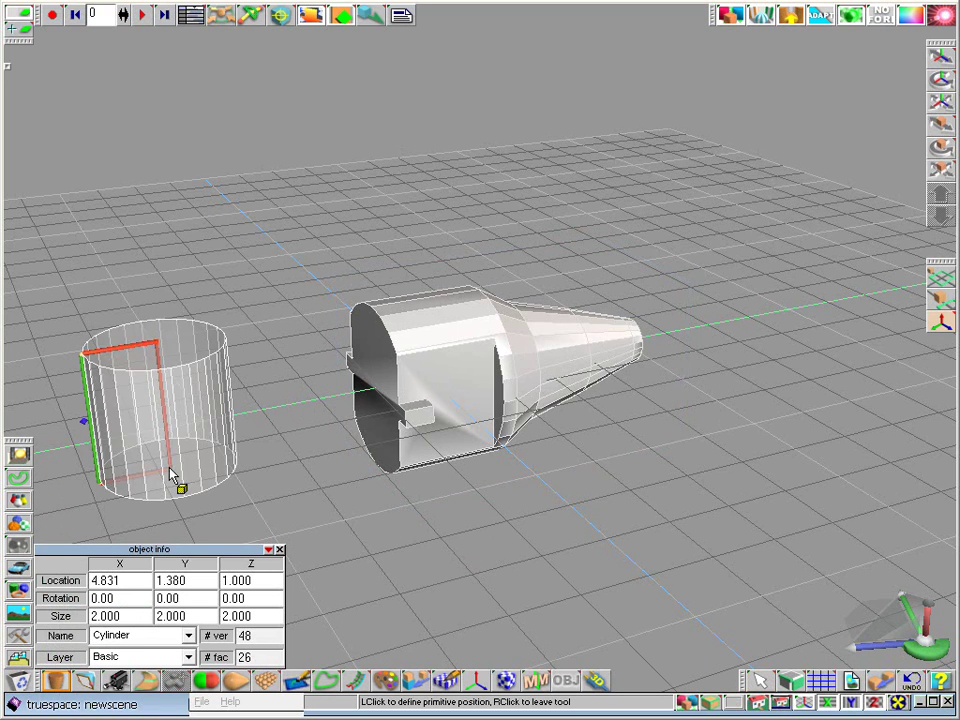
pyautogui.rightClick(57, 684)
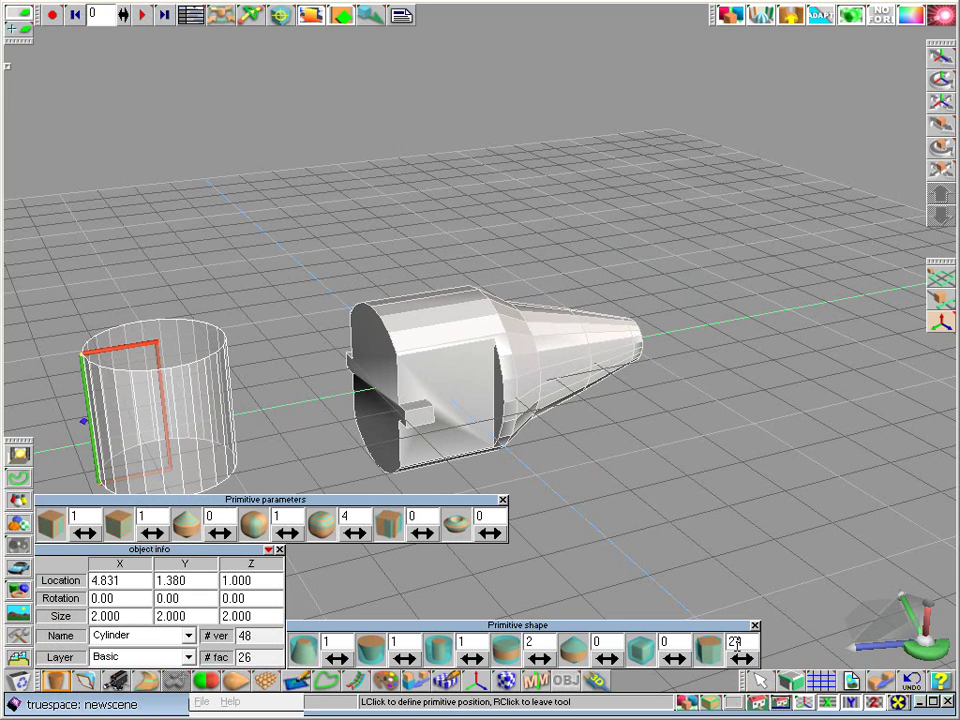
pyautogui.rightClick(662, 554)
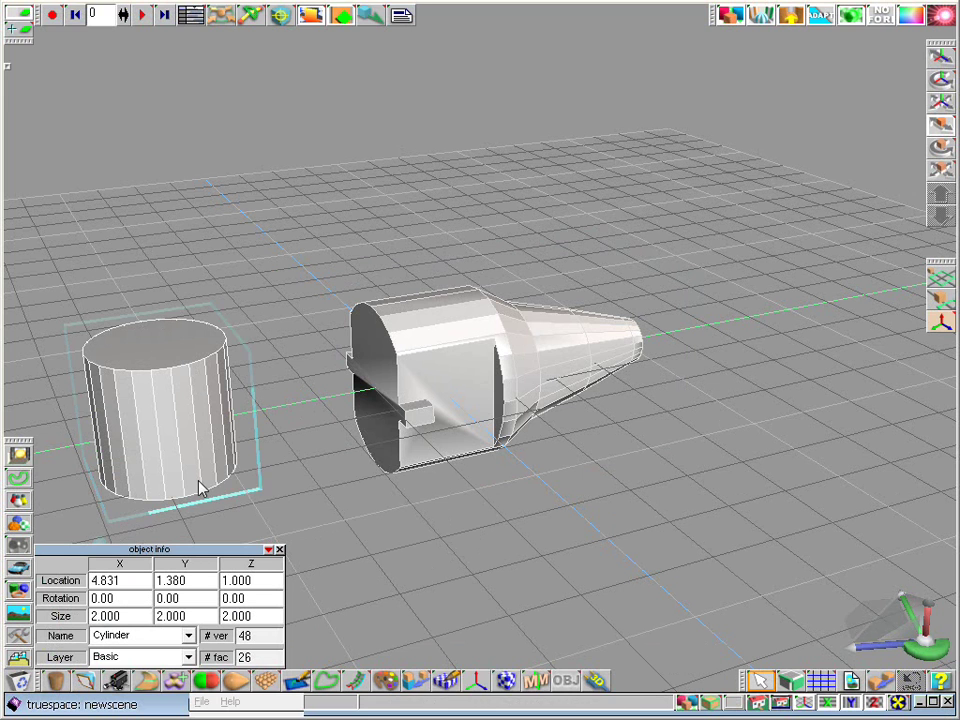
# Scale the new cylinder down to a thin upright rod and set its X and Y sizes to 0.250
pyautogui.moveTo(257, 354); pyautogui.dragTo(231, 366)
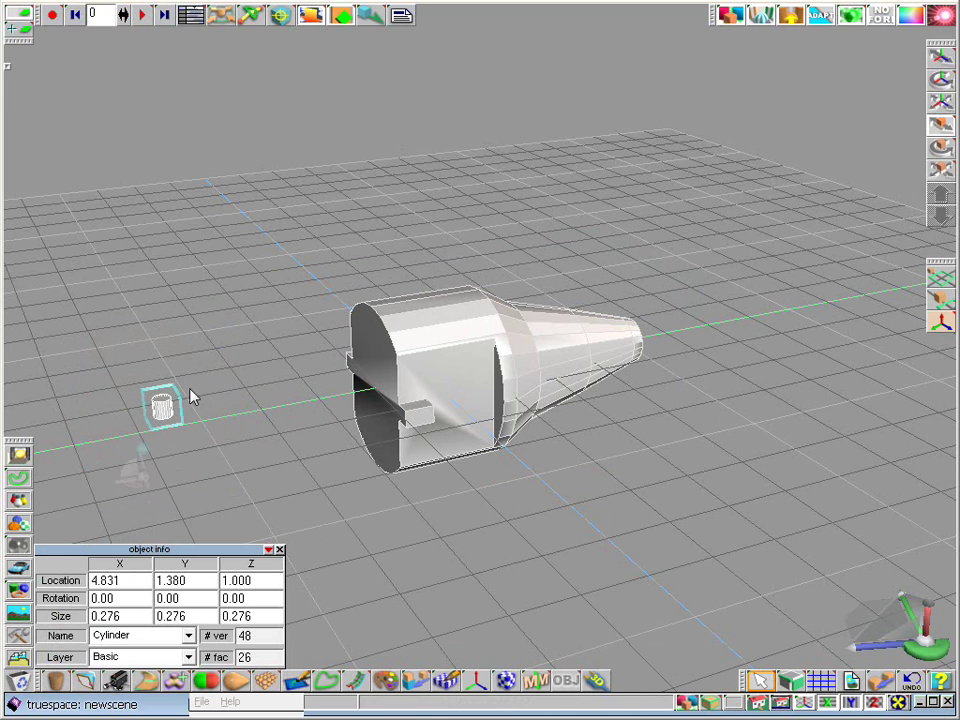
pyautogui.moveTo(173, 390); pyautogui.dragTo(360, 577)
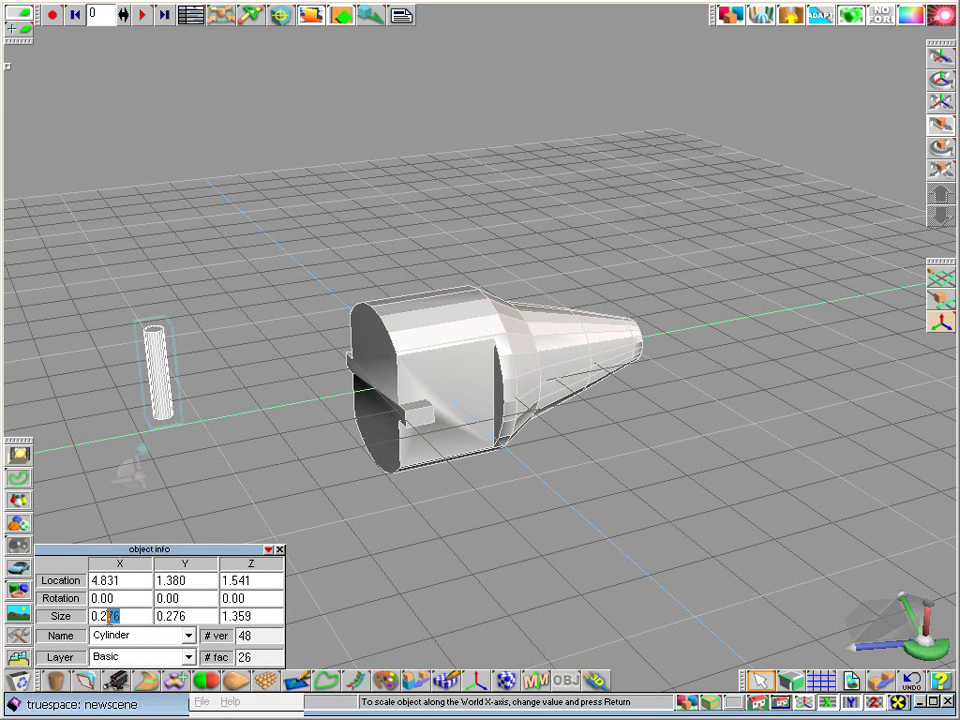
pyautogui.write('5')
pyautogui.write('5')
pyautogui.moveTo(172, 616); pyautogui.dragTo(216, 617)
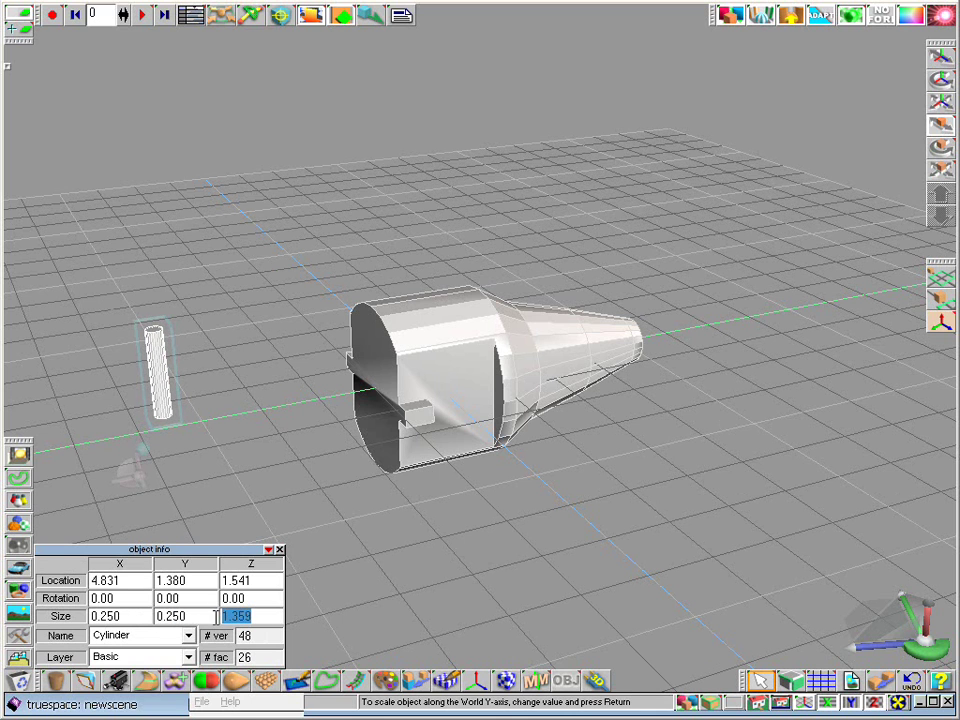
# Try a rod length of 3.000, then set its Z size to 2.000
pyautogui.write('3')
pyautogui.press('Return')
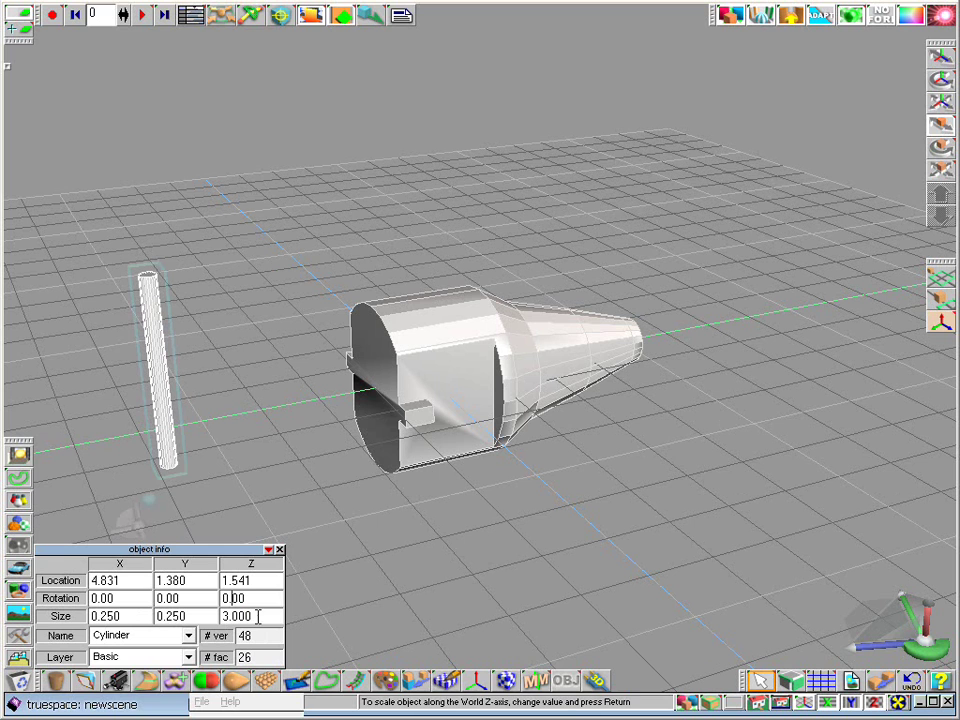
pyautogui.click(258, 621)
pyautogui.write('2')
pyautogui.press('Return')
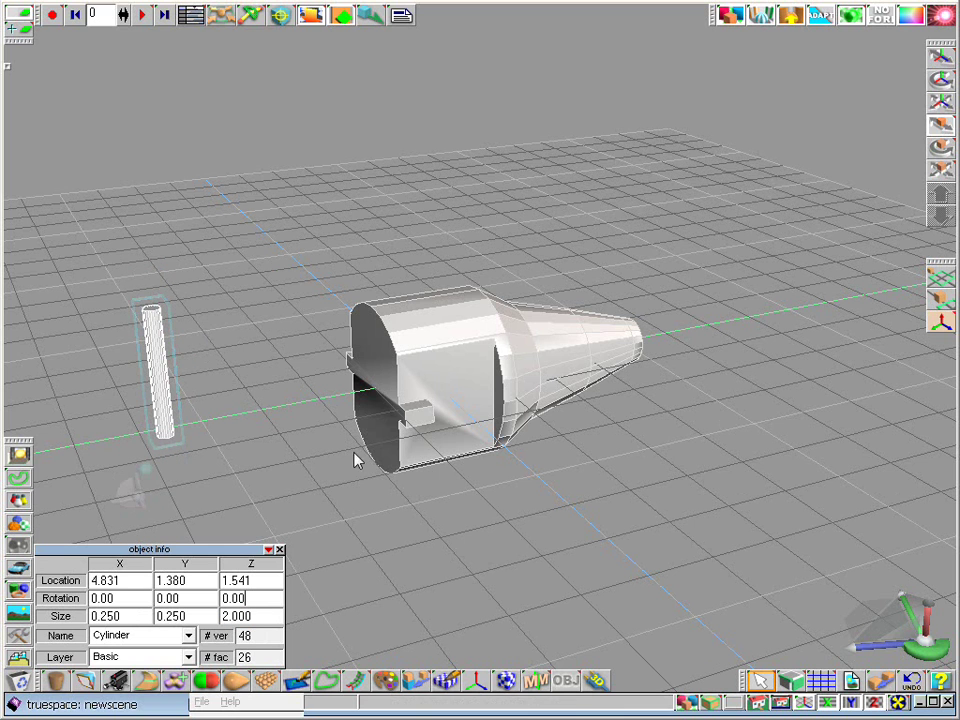
# Sweep the rod's top face upward into a short segment reaching about Z 2.596, and leave face editing
pyautogui.click(938, 301)
pyautogui.scroll(4, 532, 330)
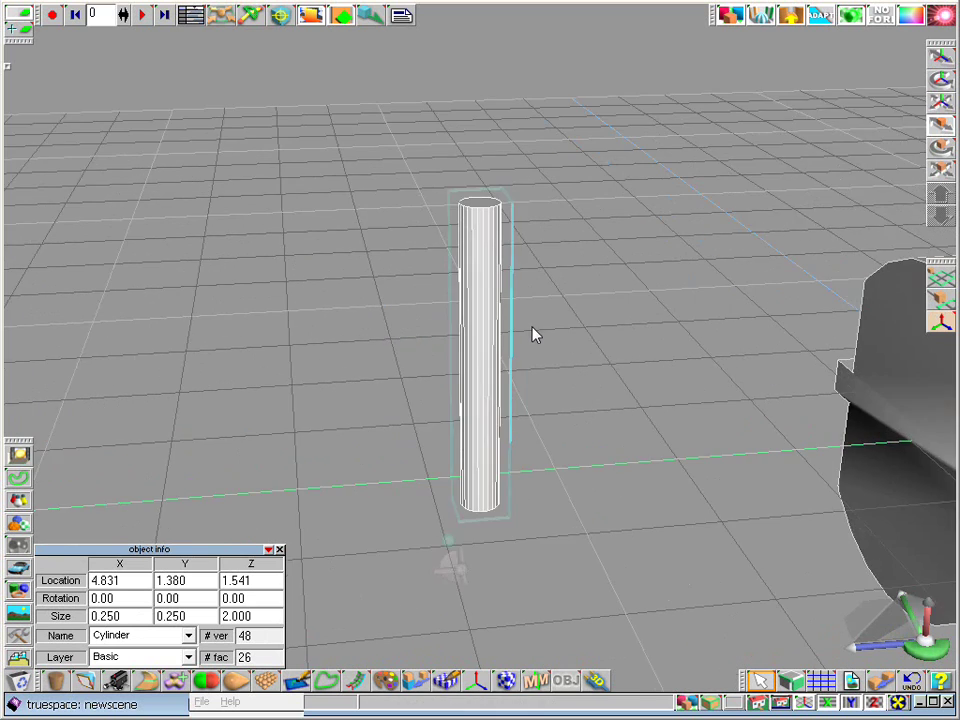
pyautogui.moveTo(930, 650); pyautogui.dragTo(92, 207)
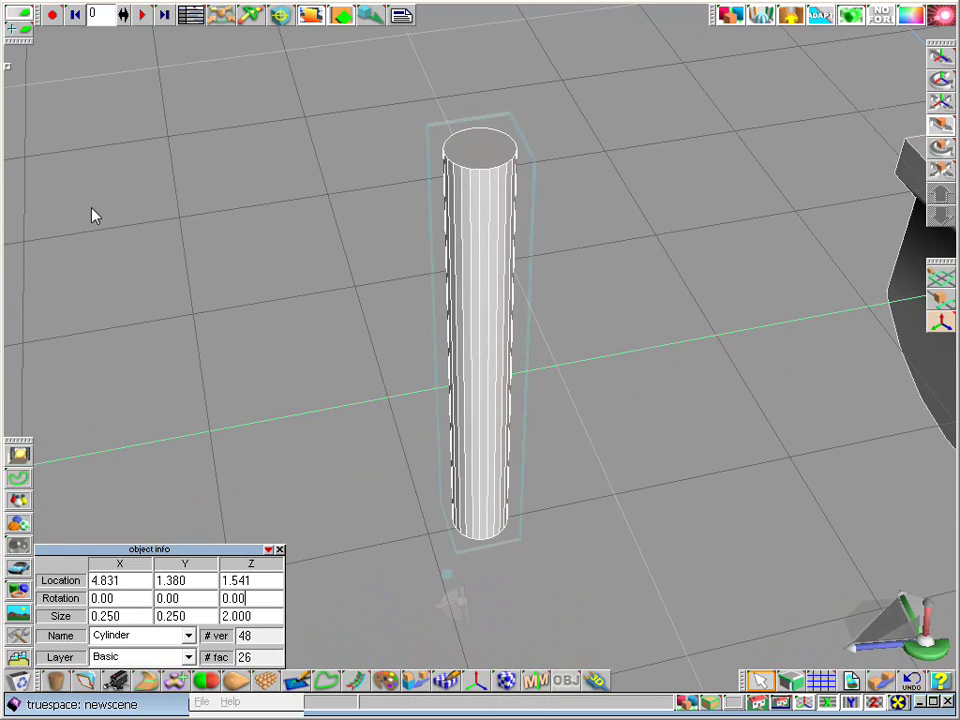
pyautogui.rightClick(474, 160)
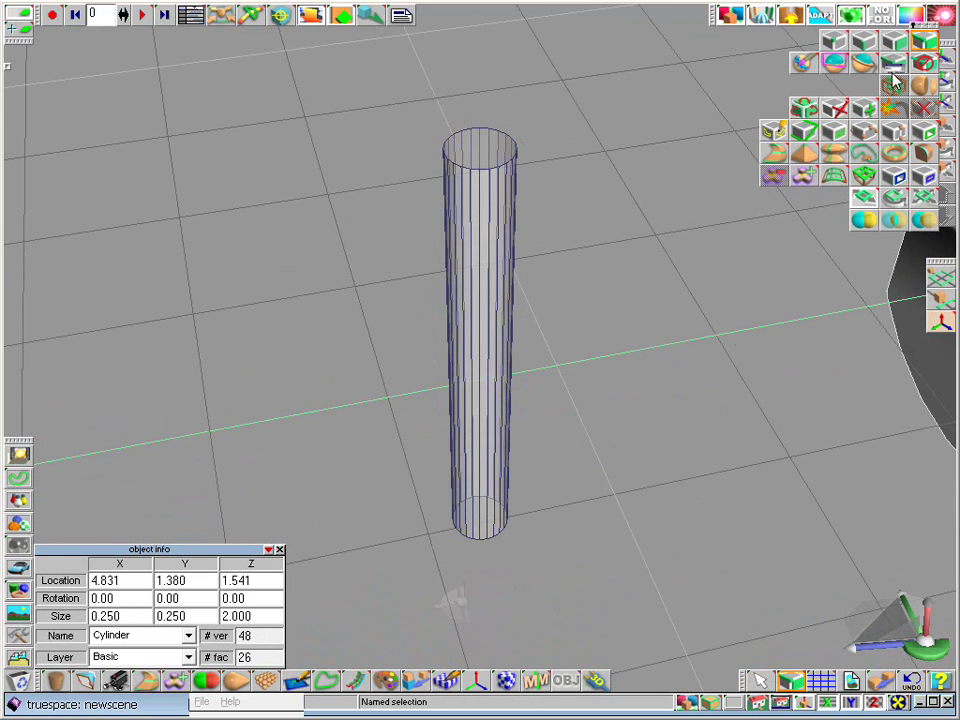
pyautogui.click(894, 40)
pyautogui.click(495, 160)
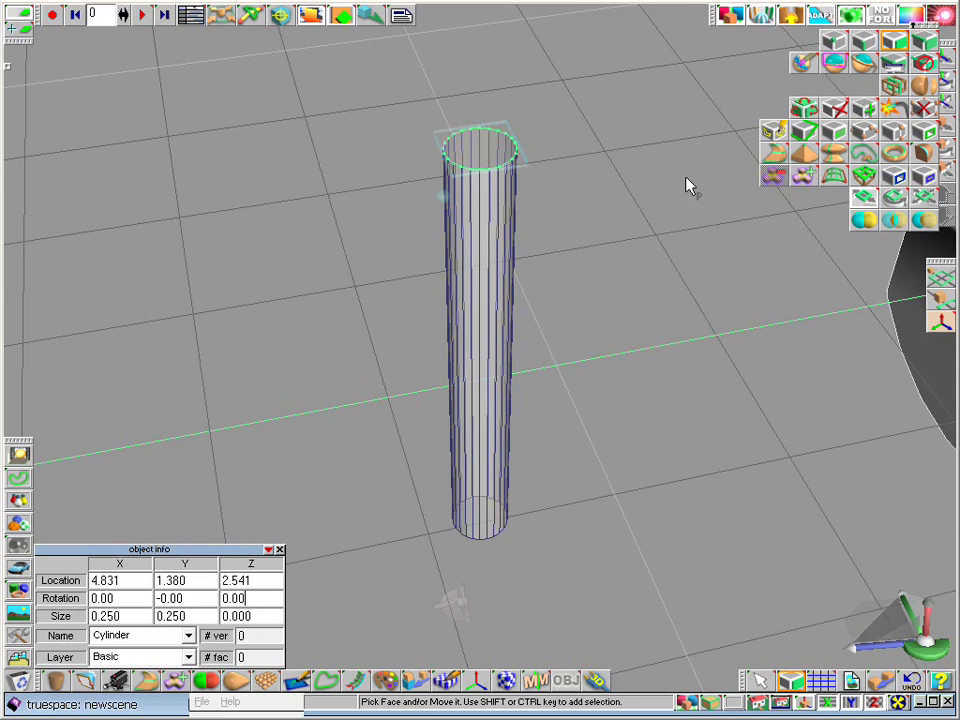
pyautogui.click(779, 154)
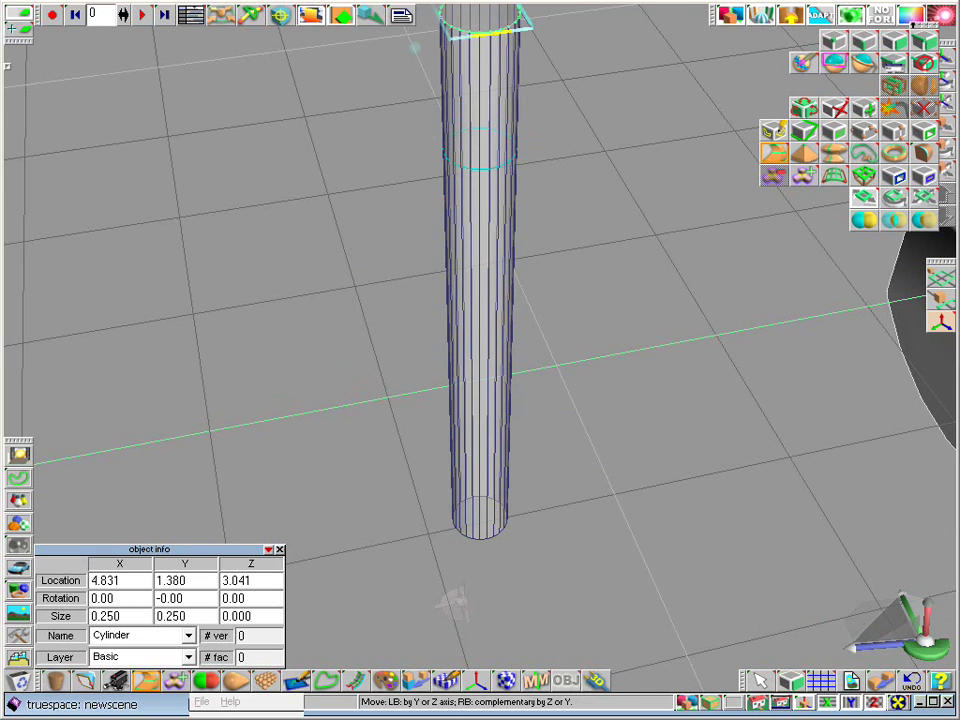
pyautogui.moveTo(490, 33); pyautogui.dragTo(490, 156)
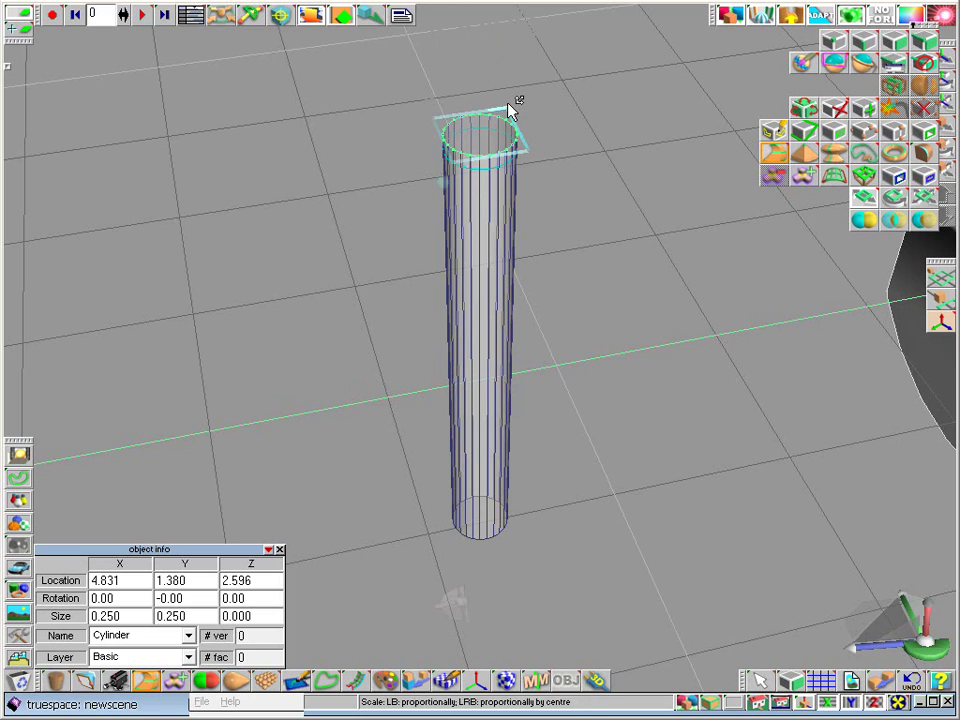
pyautogui.rightClick(508, 106)
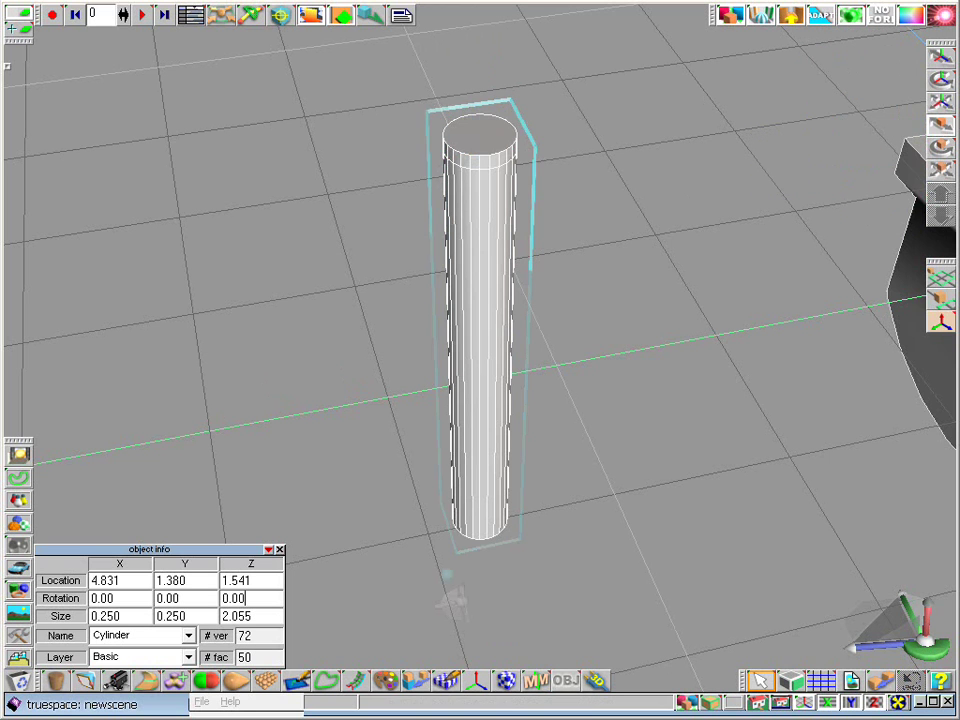
# Select the rod's top face and scale it to about 0.196 across to bevel the end
pyautogui.rightClick(480, 143)
pyautogui.click(895, 43)
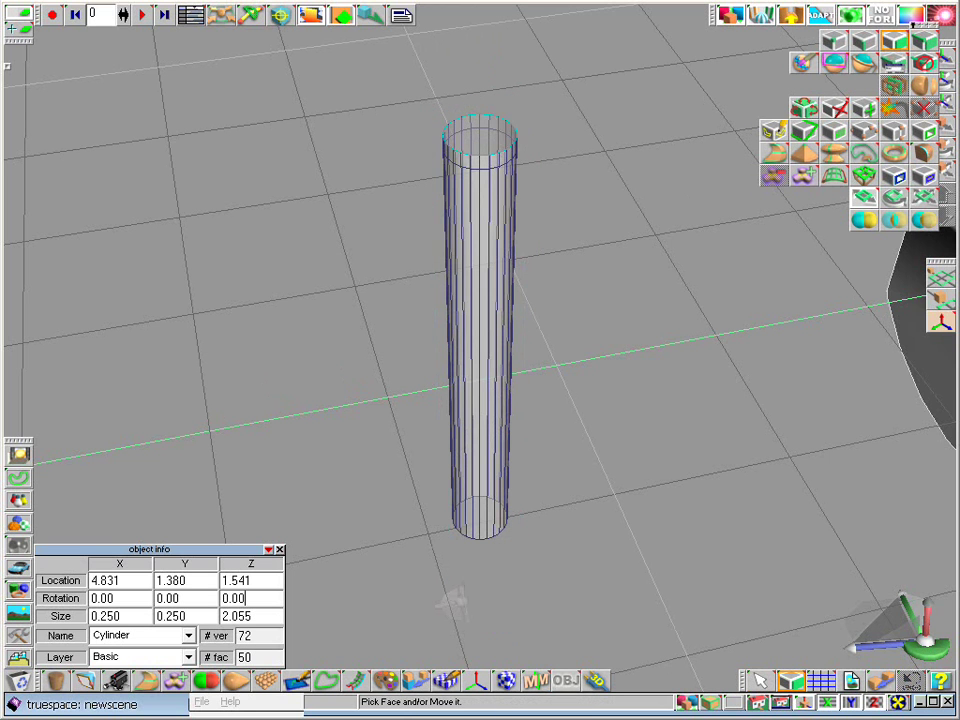
pyautogui.click(483, 138)
pyautogui.moveTo(514, 101); pyautogui.dragTo(470, 108)
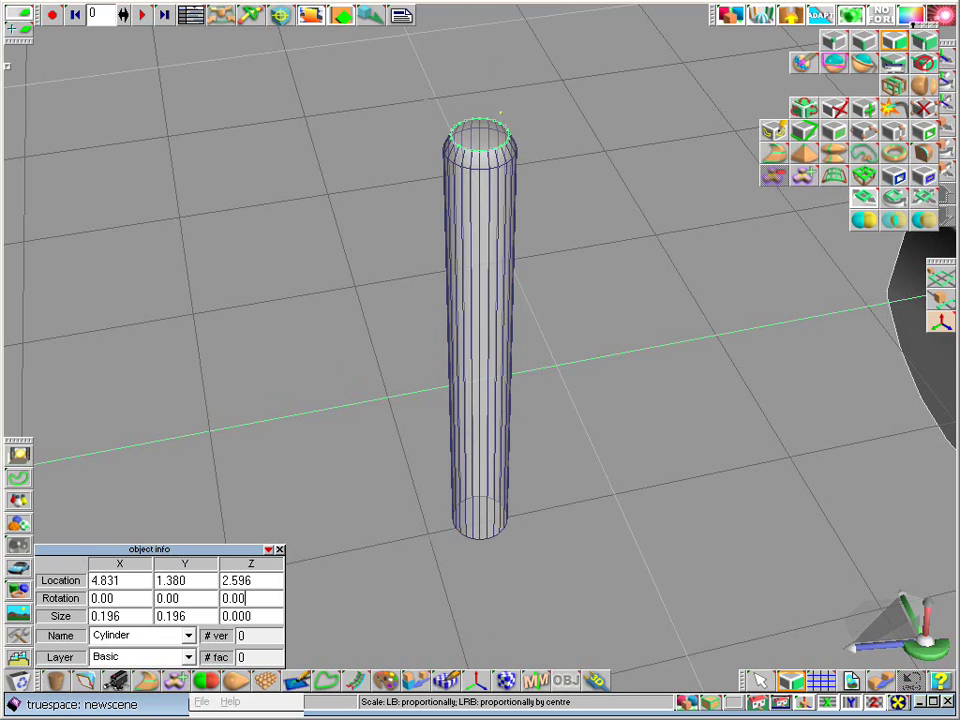
# Sweep the top face again to about Z 2.624, narrow it to about 0.112 across, and leave face editing
pyautogui.click(773, 152)
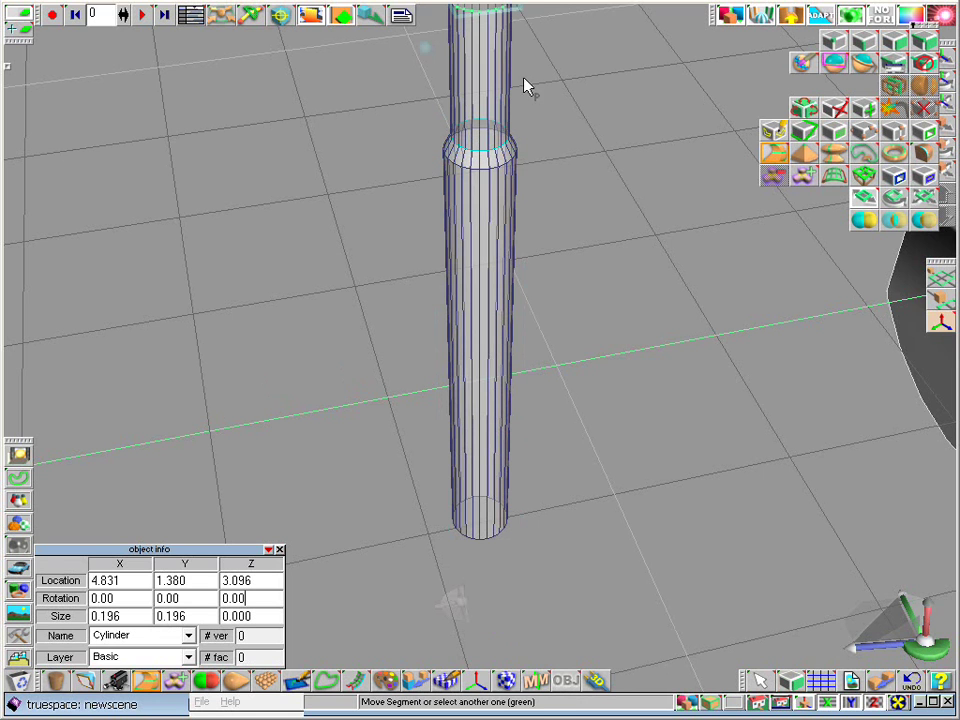
pyautogui.moveTo(490, 27); pyautogui.dragTo(447, 97)
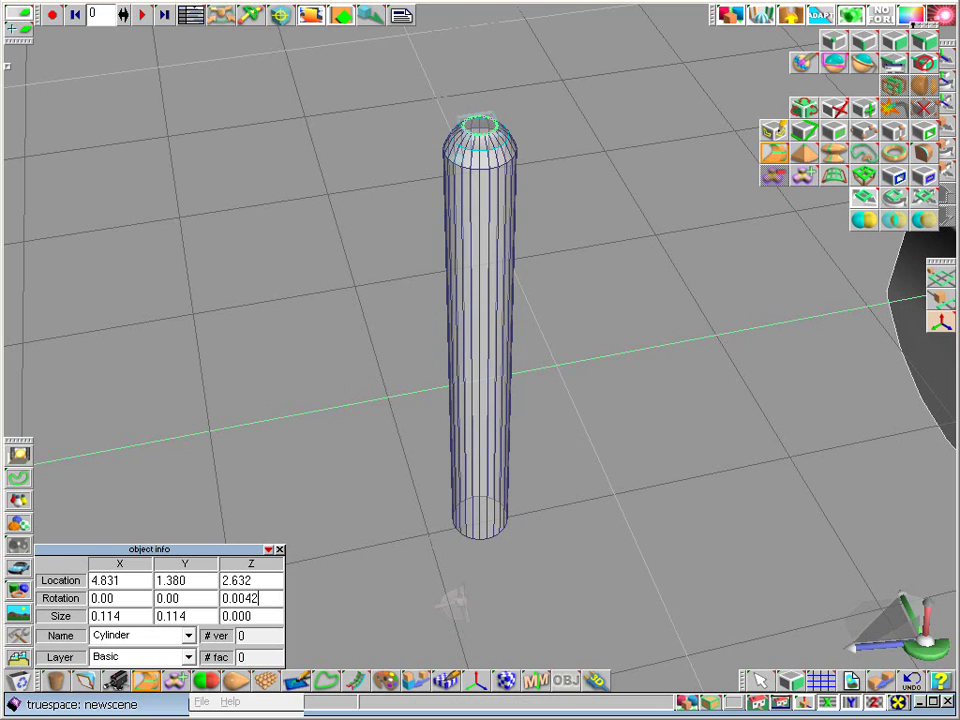
pyautogui.moveTo(493, 107); pyautogui.dragTo(477, 118)
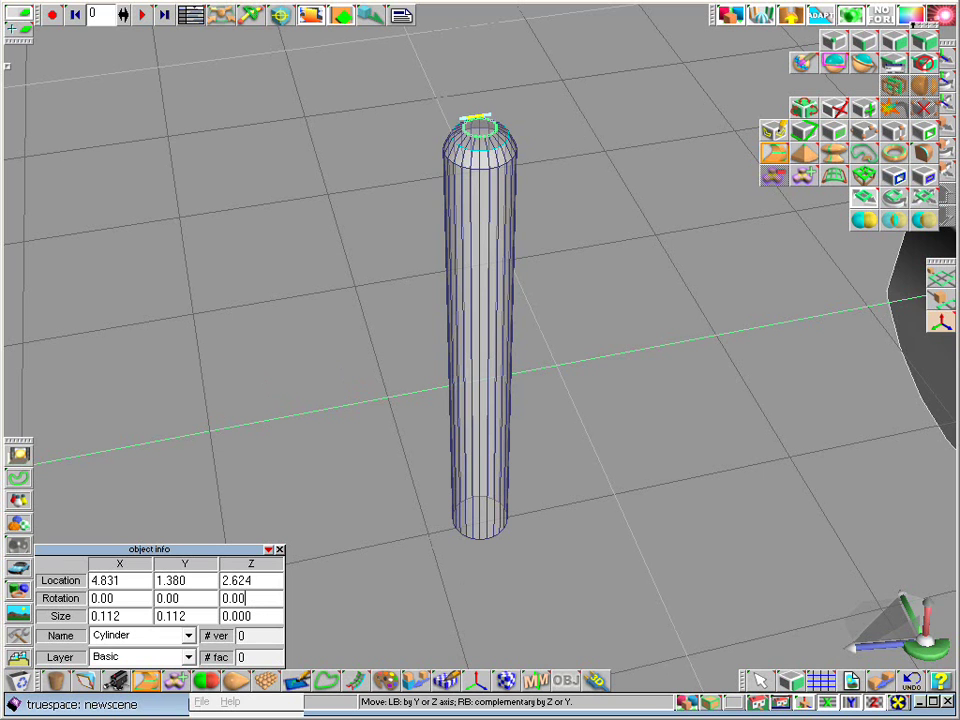
pyautogui.press('s')
pyautogui.press('space')
pyautogui.press('r')
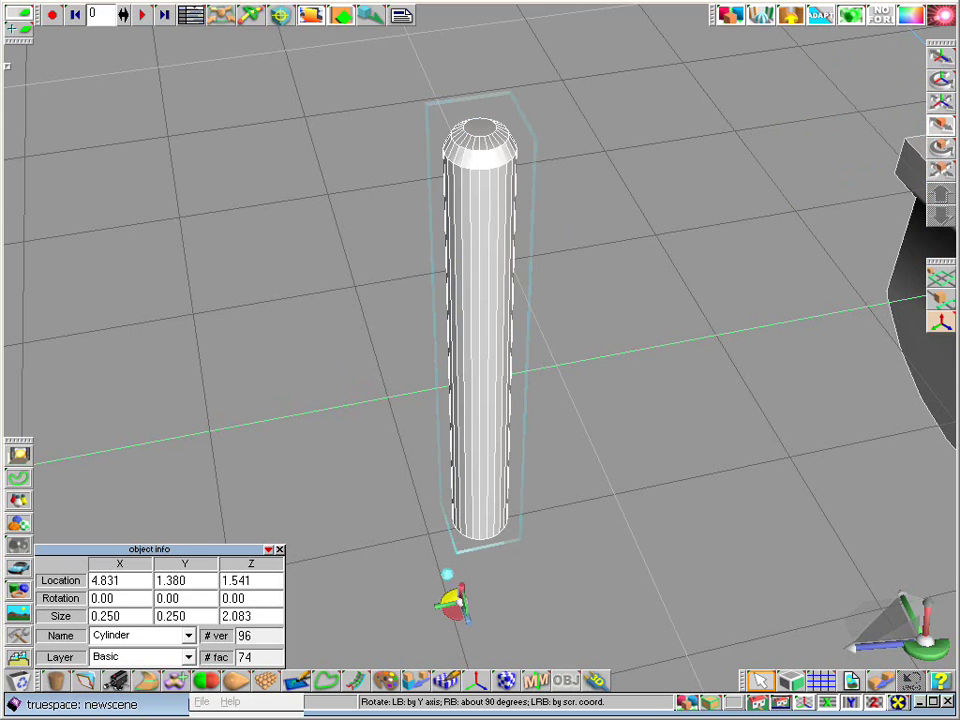
# Rotate the rod -90 degrees about Y and, in the top view, move it onto the part's pegged end at about X 1.181, Y 0.645
pyautogui.rightClick(450, 600)
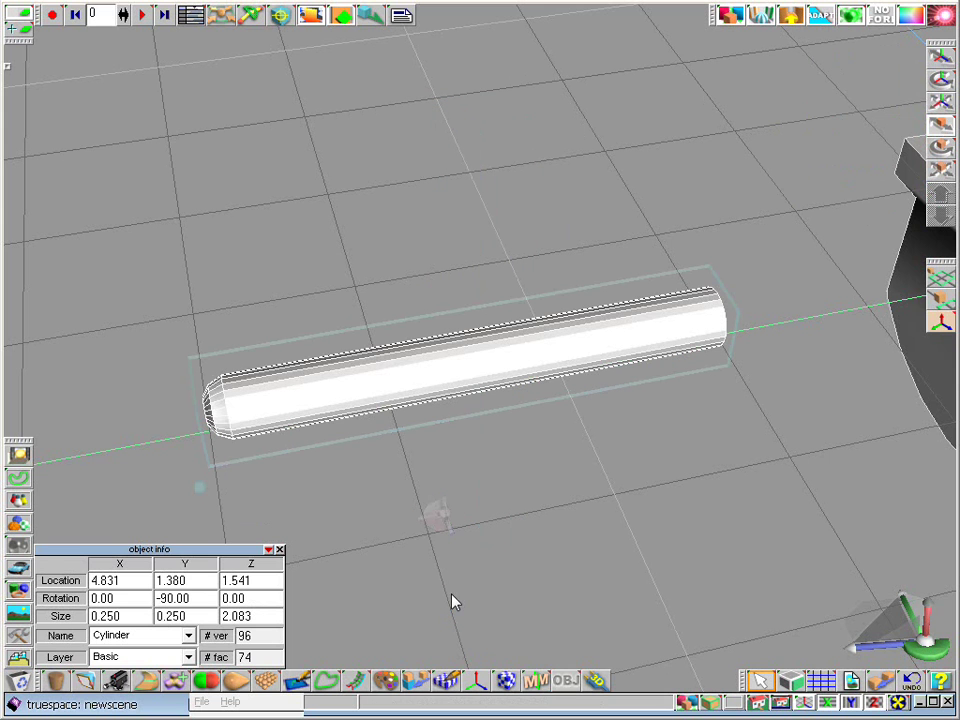
pyautogui.moveTo(760, 680); pyautogui.dragTo(753, 565)
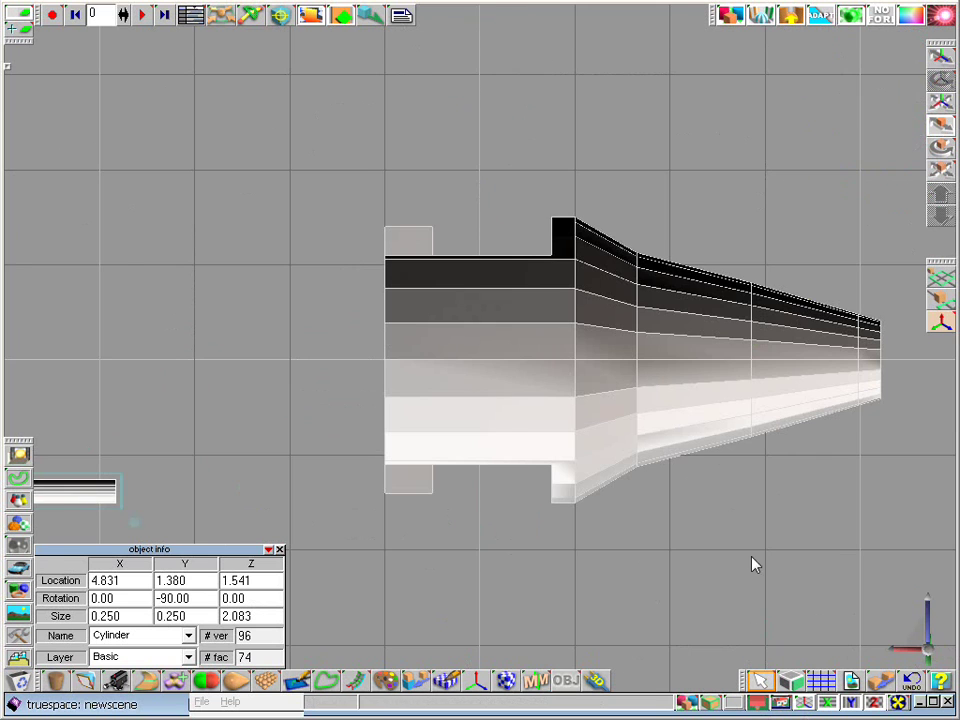
pyautogui.scroll(-1, 687, 418)
pyautogui.moveTo(352, 529); pyautogui.dragTo(630, 474)
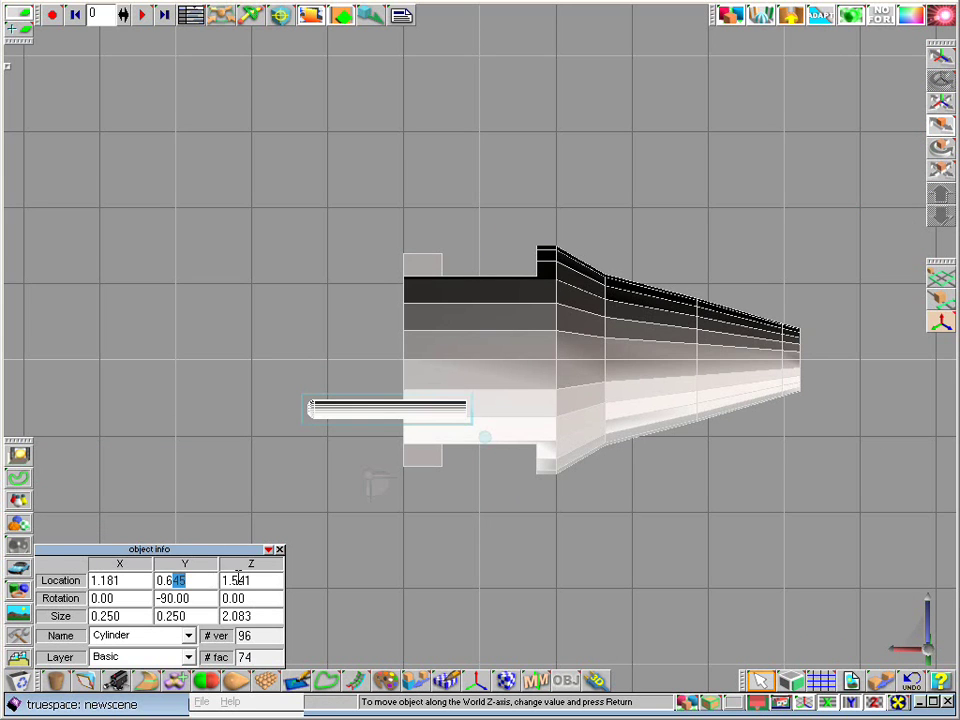
# Set the rod's location to X 1.200, Y 0.650 and Z 0.000
pyautogui.press('Return')
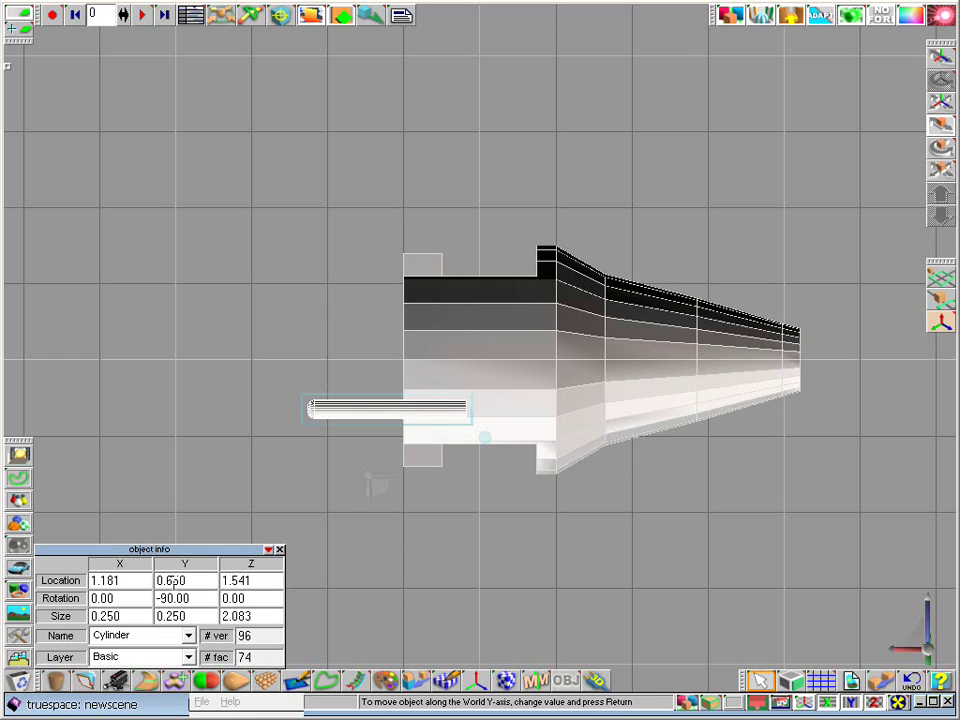
pyautogui.moveTo(166, 580); pyautogui.dragTo(218, 580)
pyautogui.moveTo(122, 580); pyautogui.dragTo(107, 580)
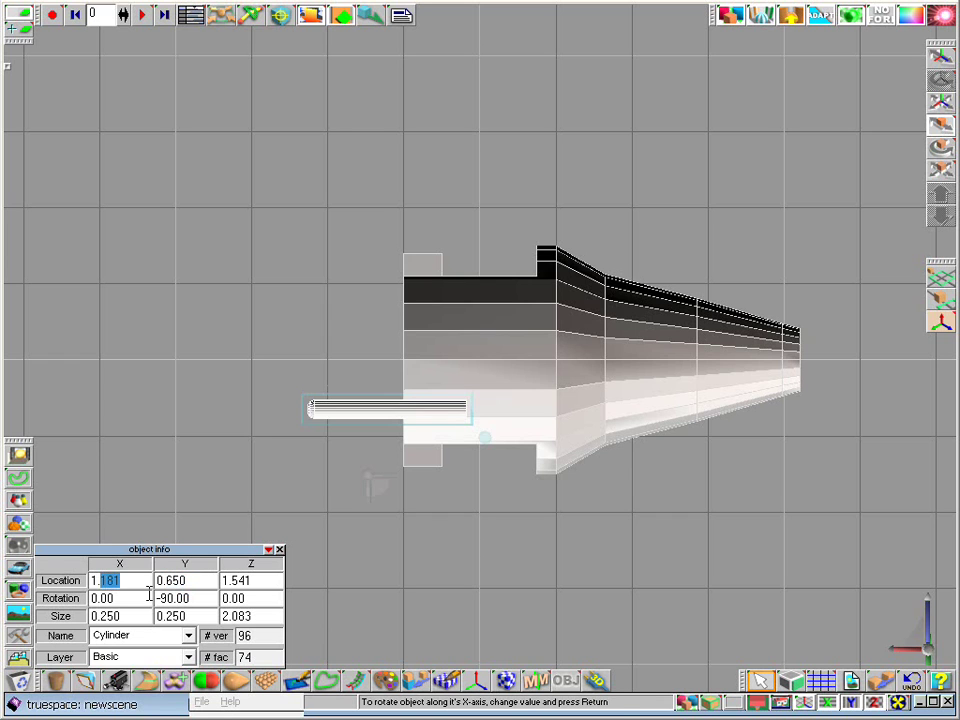
pyautogui.write('2')
pyautogui.moveTo(258, 580); pyautogui.dragTo(224, 580)
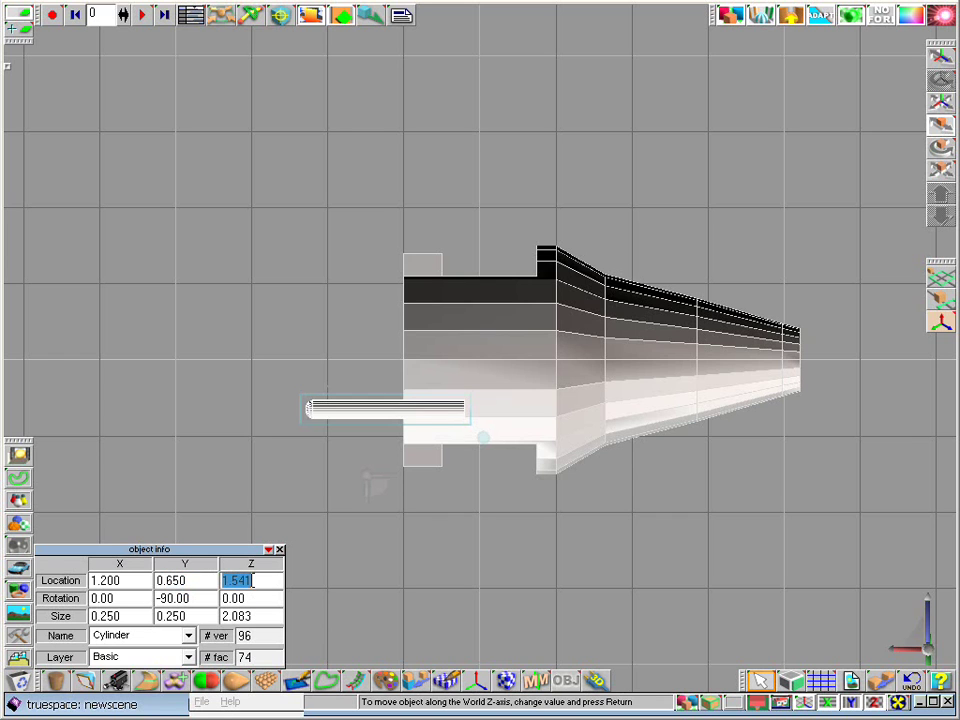
pyautogui.write('0')
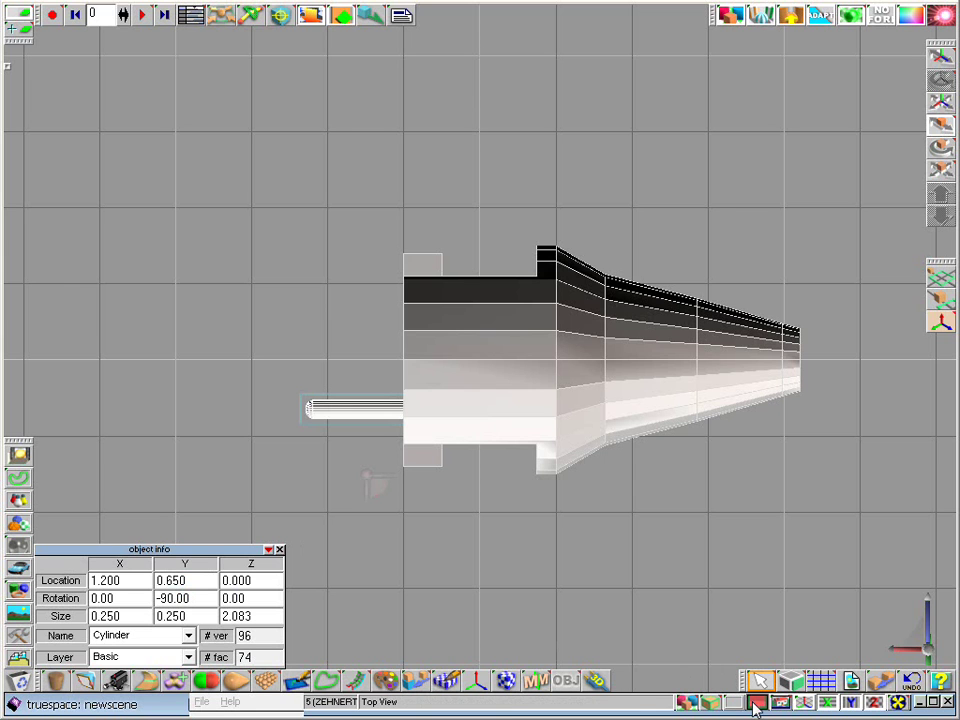
# In the end-on view, copy the rod and set the copy's Y location to -0.650
pyautogui.moveTo(758, 680); pyautogui.dragTo(756, 667)
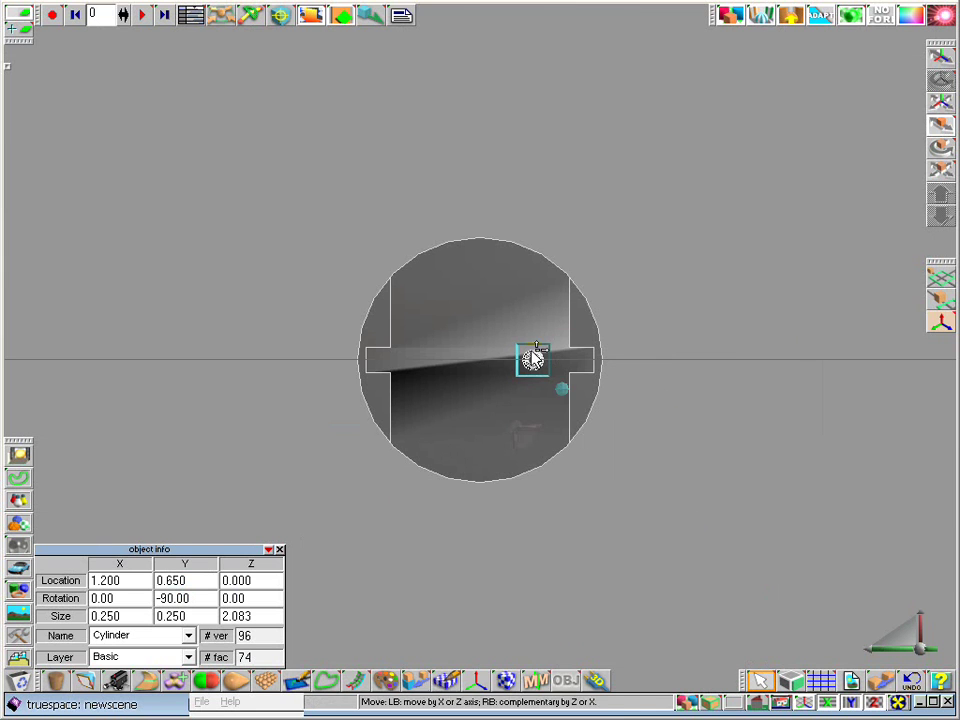
pyautogui.click(882, 681)
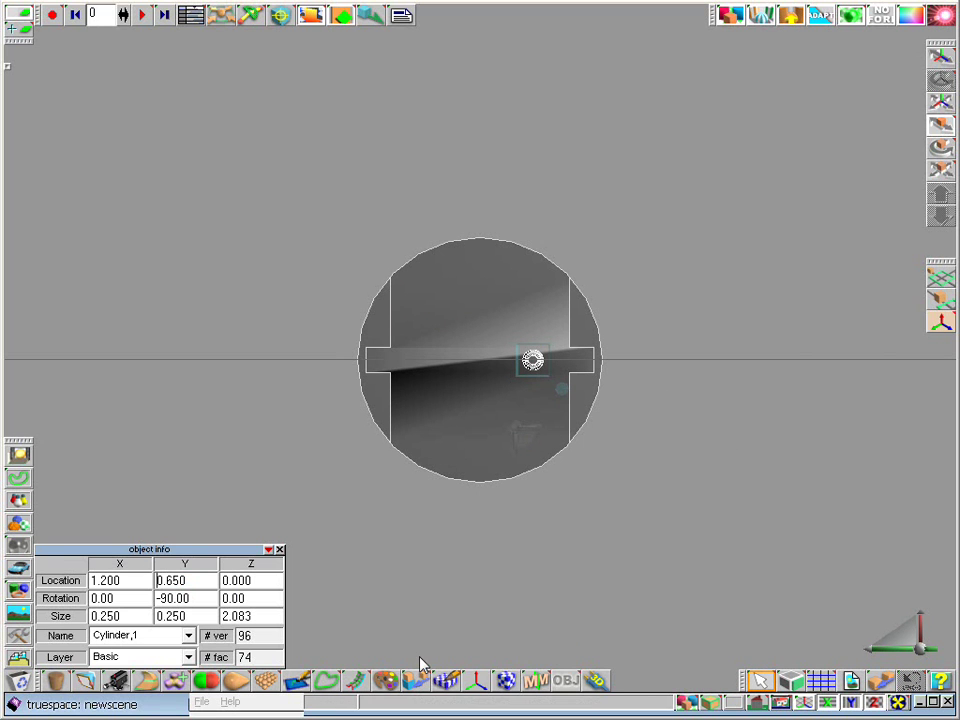
pyautogui.press('Return')
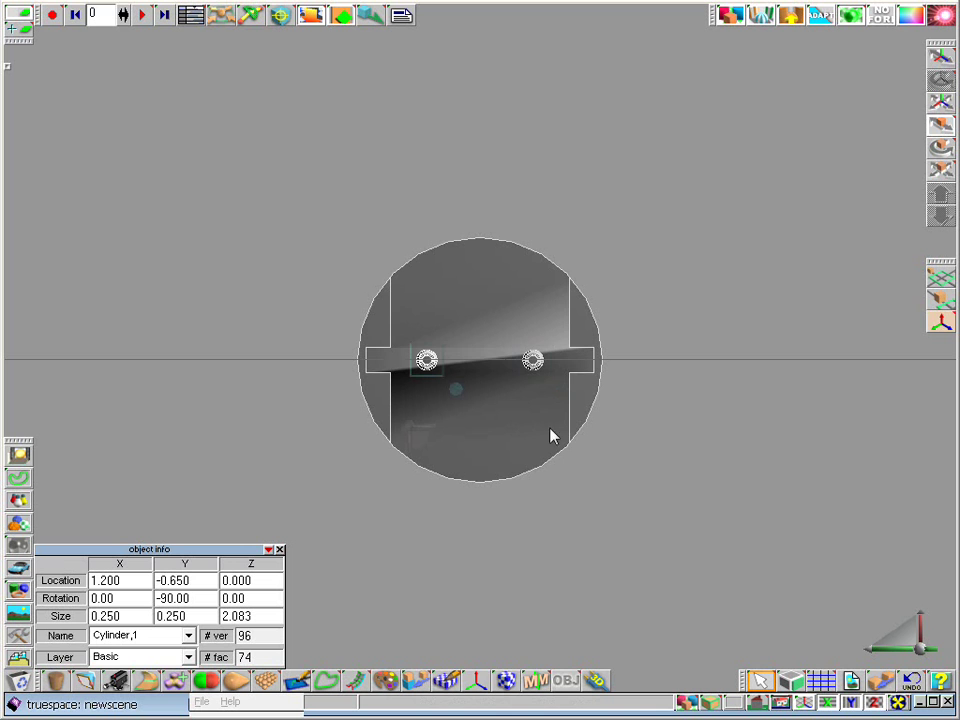
# In the perspective view, scale the copied rod proportionally to about 0.400 across and 3.334 long
pyautogui.press('p')
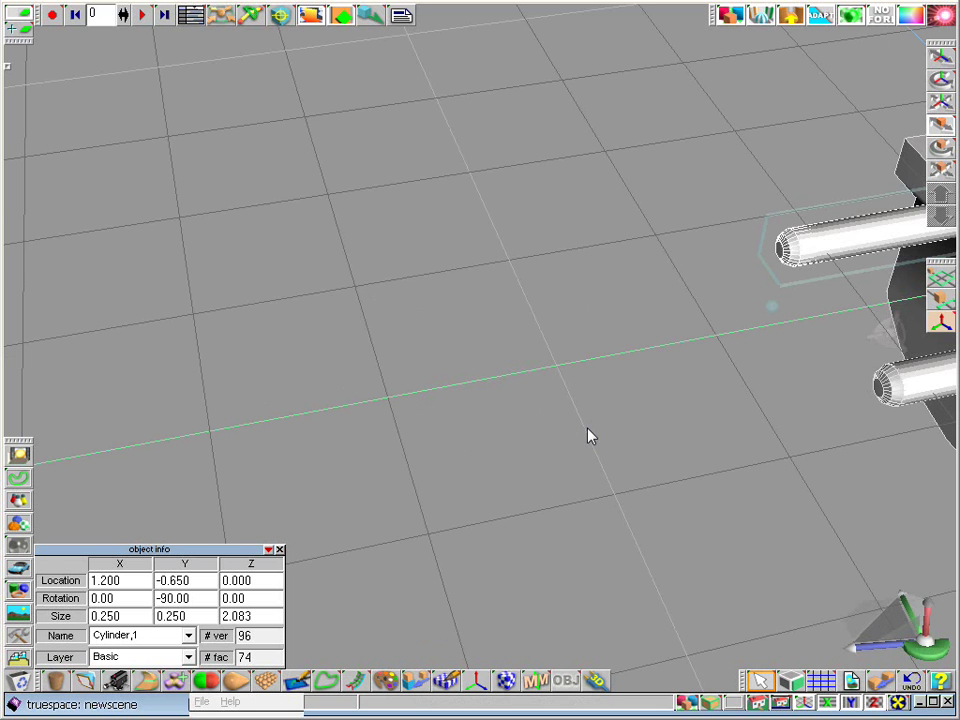
pyautogui.click(940, 320)
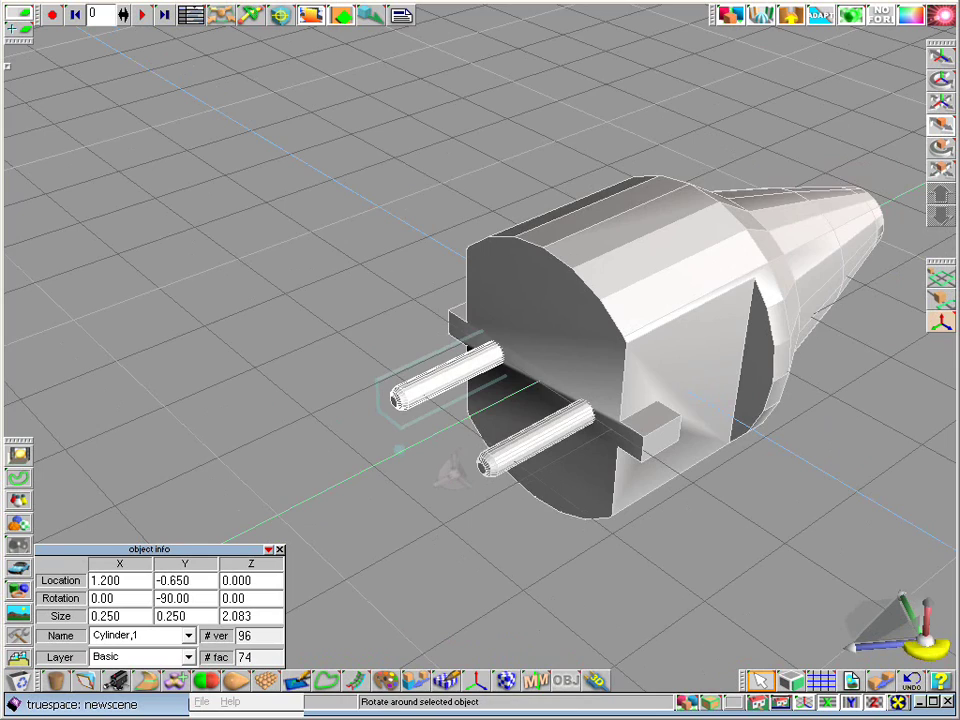
pyautogui.moveTo(924, 649); pyautogui.dragTo(920, 585)
pyautogui.moveTo(908, 642); pyautogui.dragTo(842, 648)
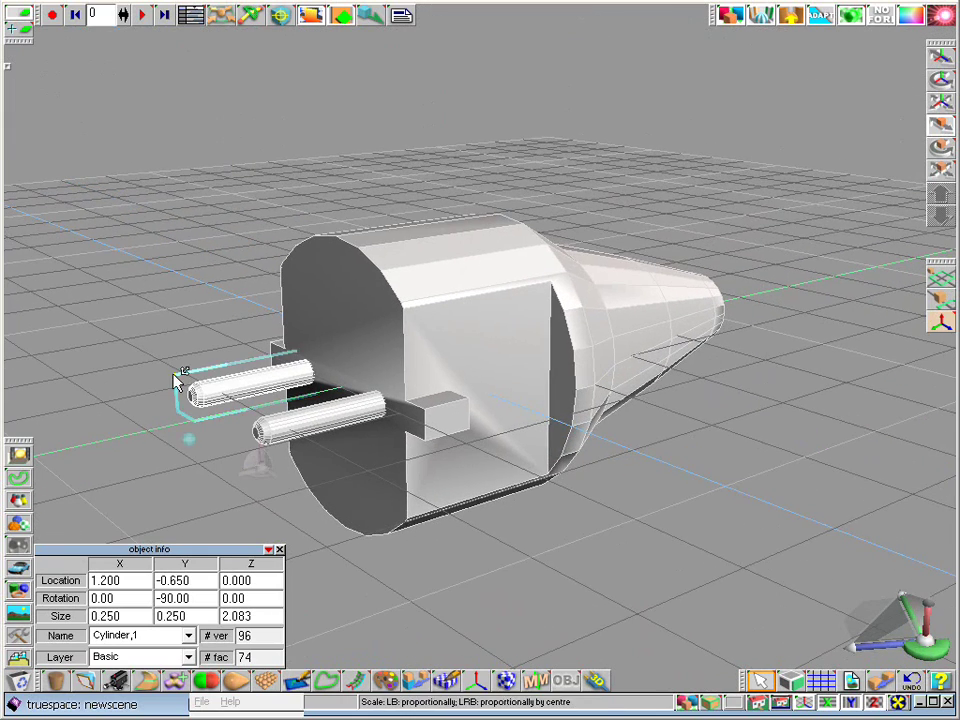
pyautogui.moveTo(175, 381); pyautogui.dragTo(195, 381)
pyautogui.moveTo(166, 375); pyautogui.dragTo(108, 381)
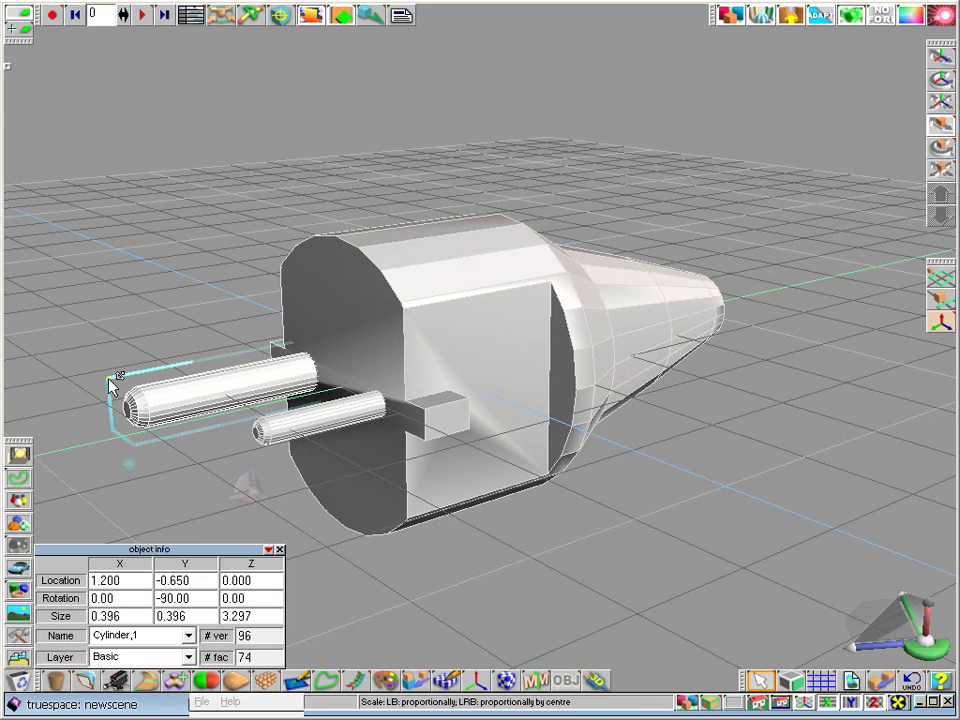
pyautogui.moveTo(112, 382); pyautogui.dragTo(107, 382)
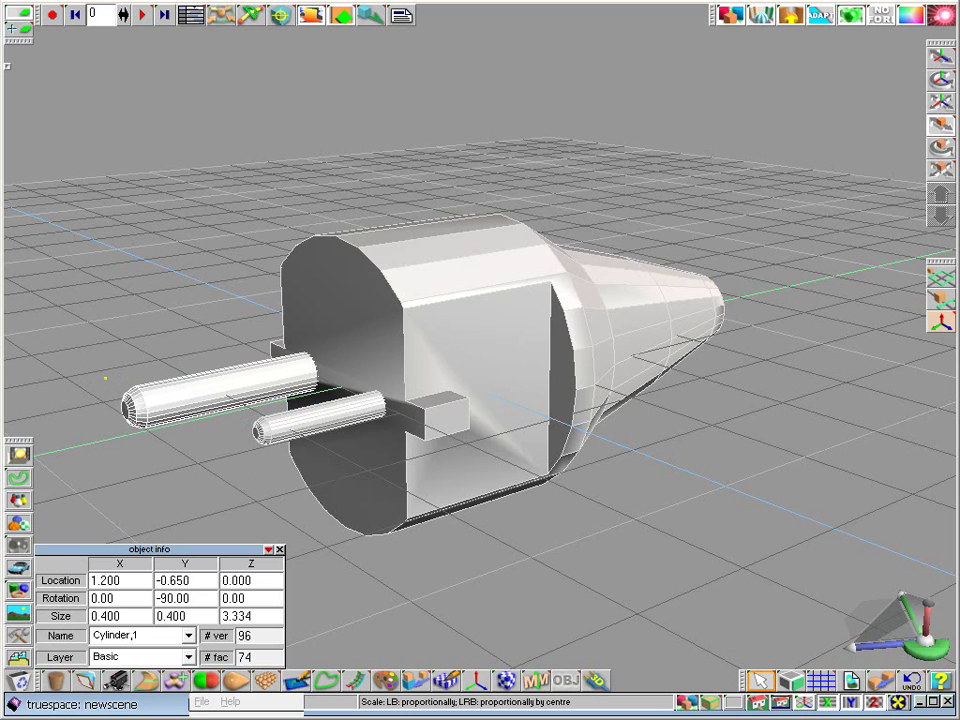
# Select the original rod and scale it proportionally to about 0.400 across and 3.332 long
pyautogui.click(279, 430)
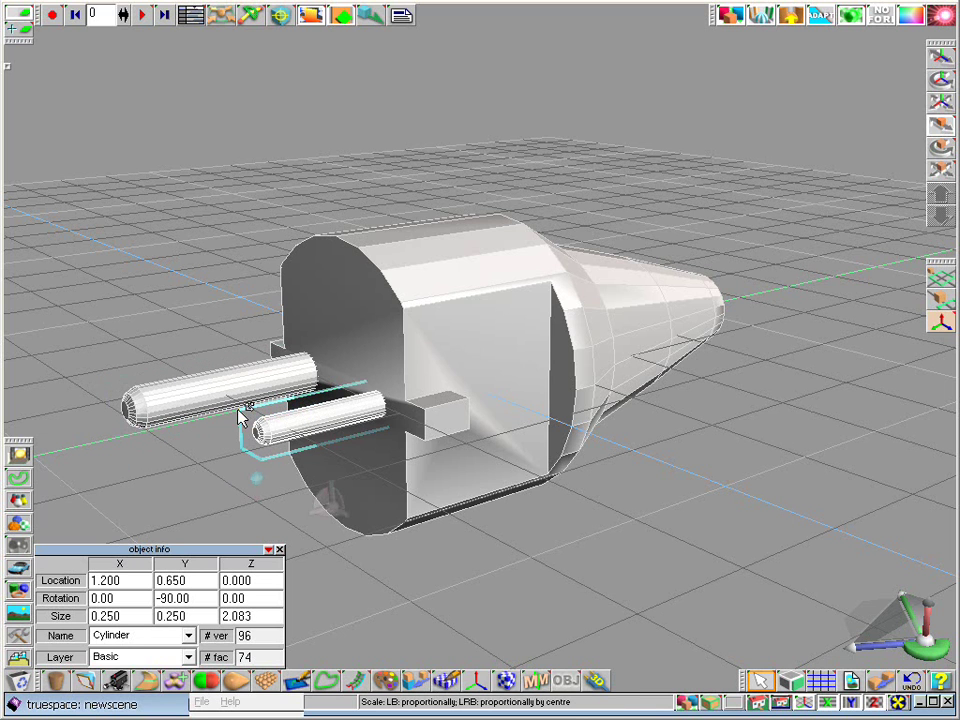
pyautogui.moveTo(279, 430); pyautogui.dragTo(207, 430)
pyautogui.moveTo(307, 478); pyautogui.dragTo(308, 478)
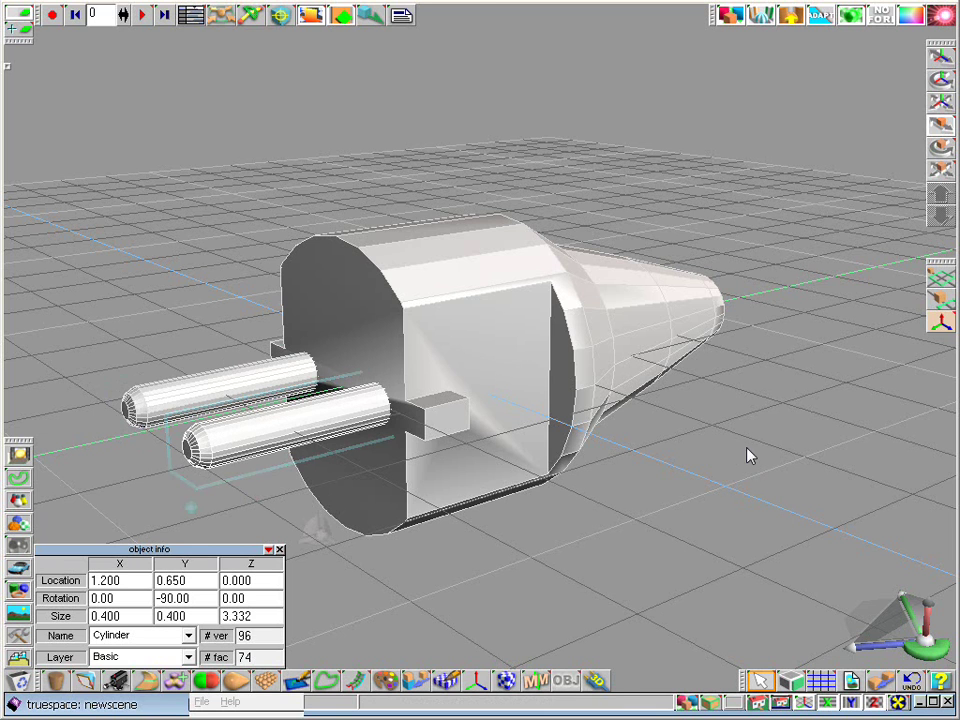
# In the top view, slide the original rod further into the plug body and set its X location to 0.650
pyautogui.press('t')
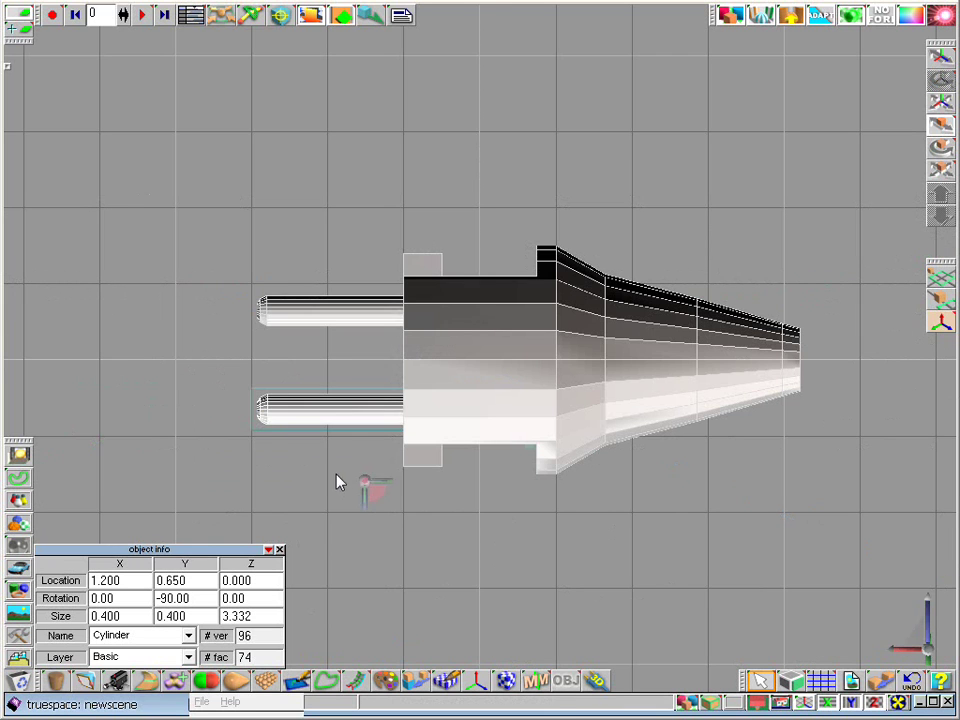
pyautogui.moveTo(255, 425); pyautogui.dragTo(296, 425)
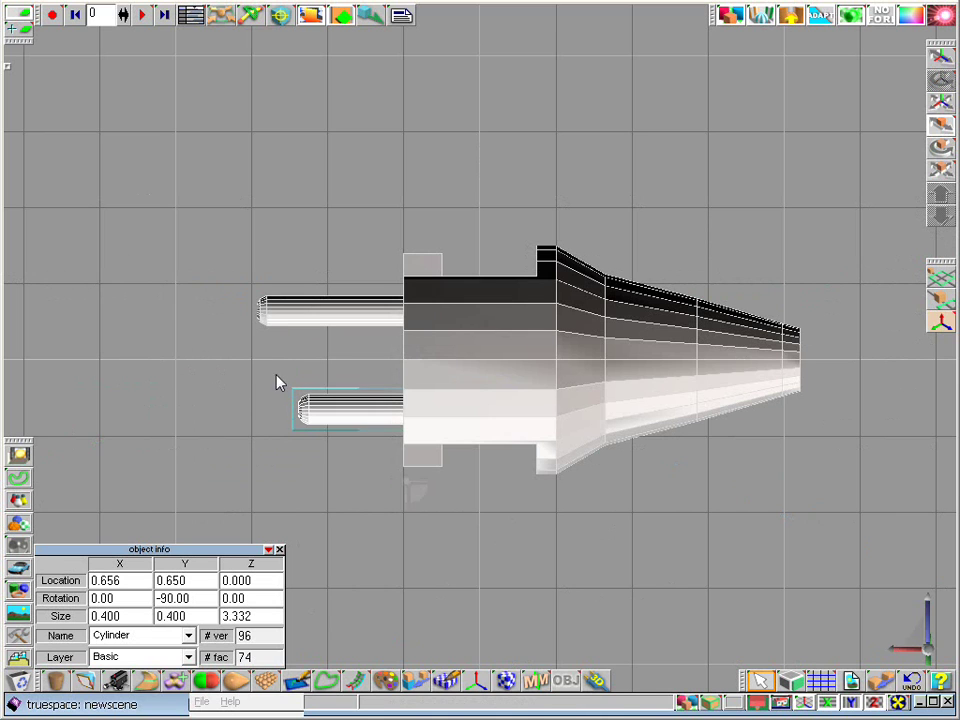
pyautogui.moveTo(107, 580); pyautogui.dragTo(180, 581)
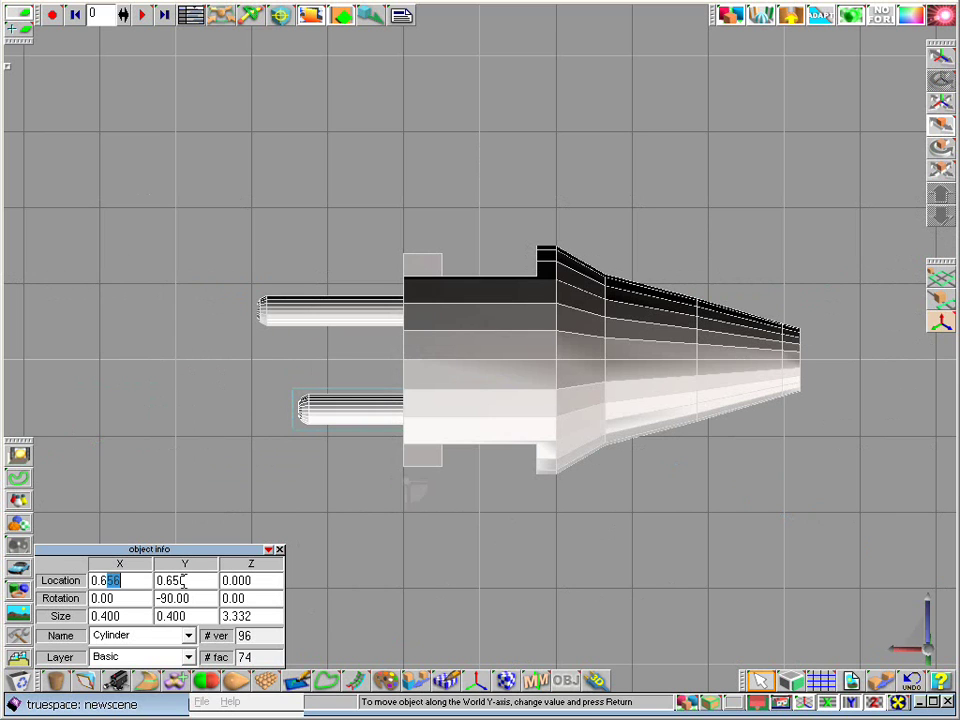
pyautogui.write('5')
pyautogui.press('Return')
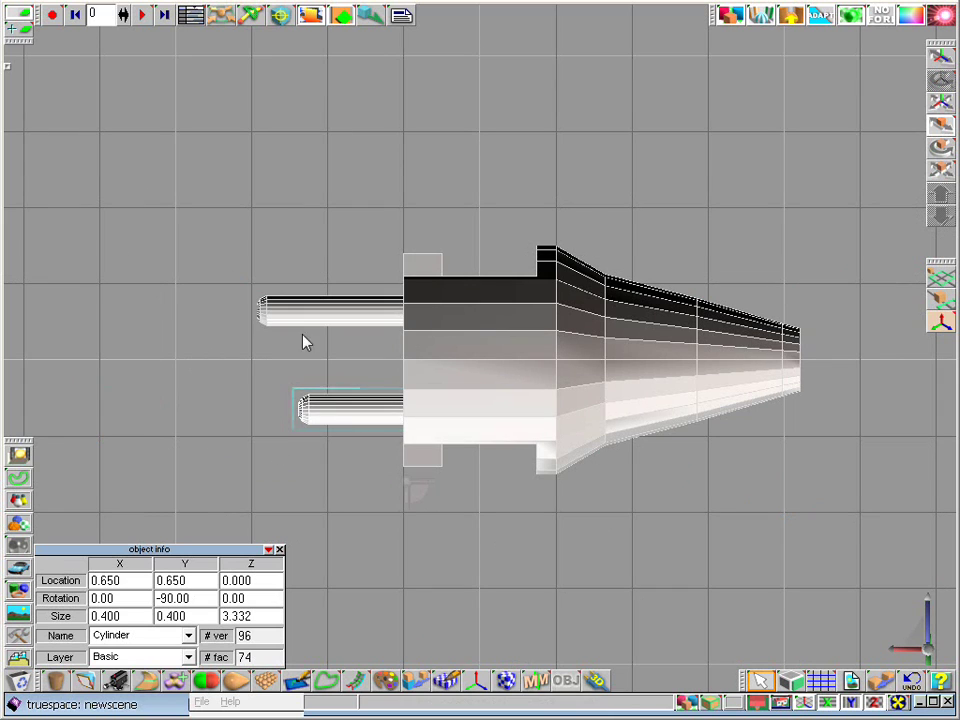
# Select the copied rod, set its X location to 0.65, and return to the perspective view
pyautogui.click(310, 316)
pyautogui.doubleClick(101, 580)
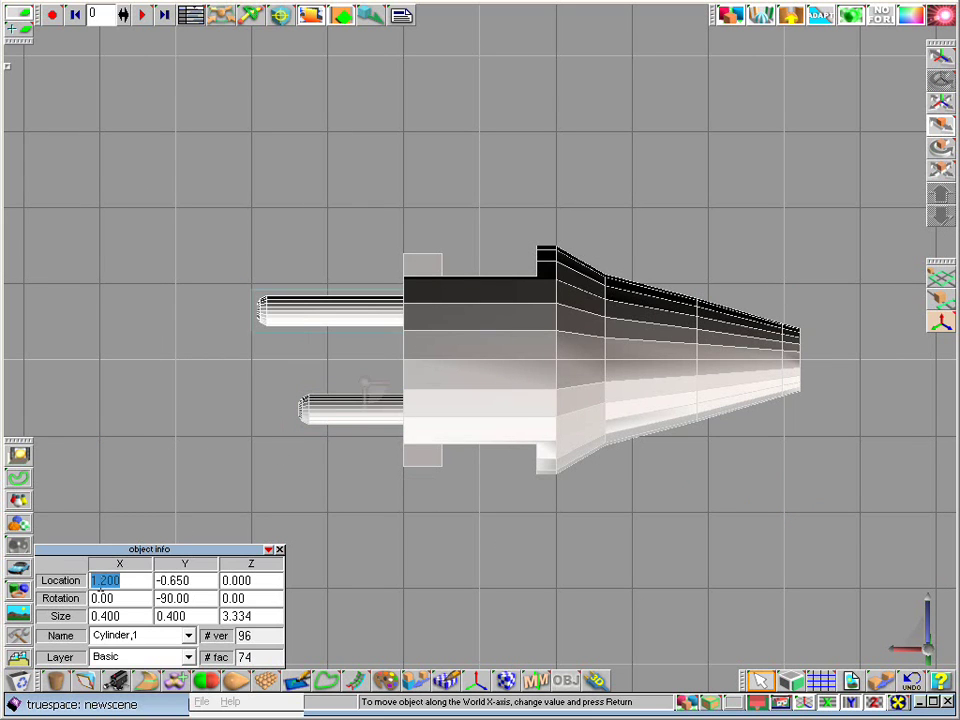
pyautogui.write('0.65')
pyautogui.press('Return')
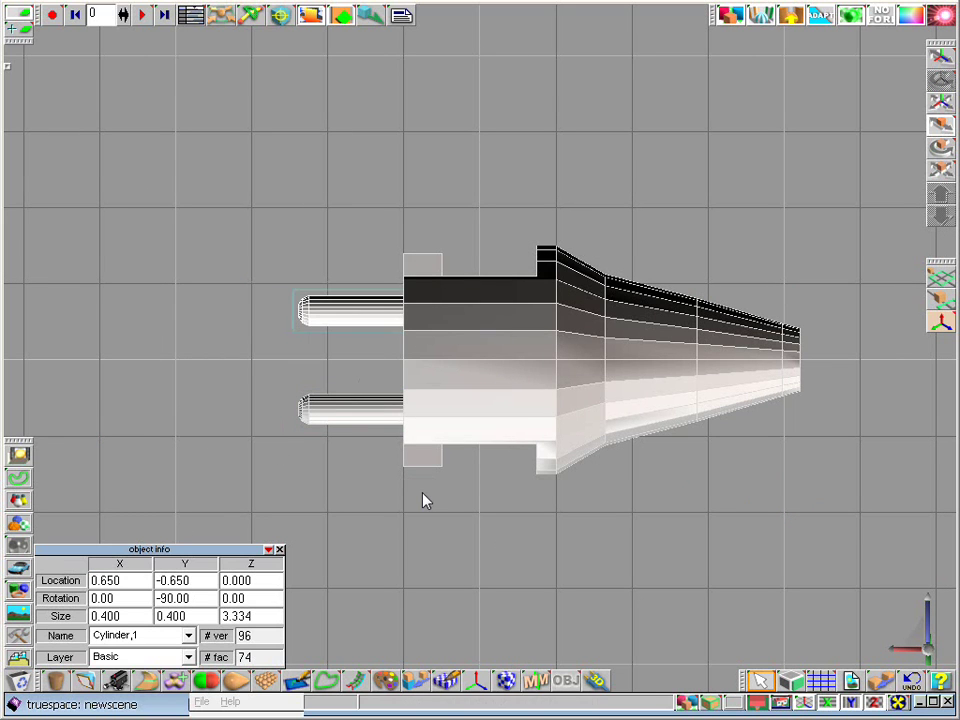
pyautogui.press('p')
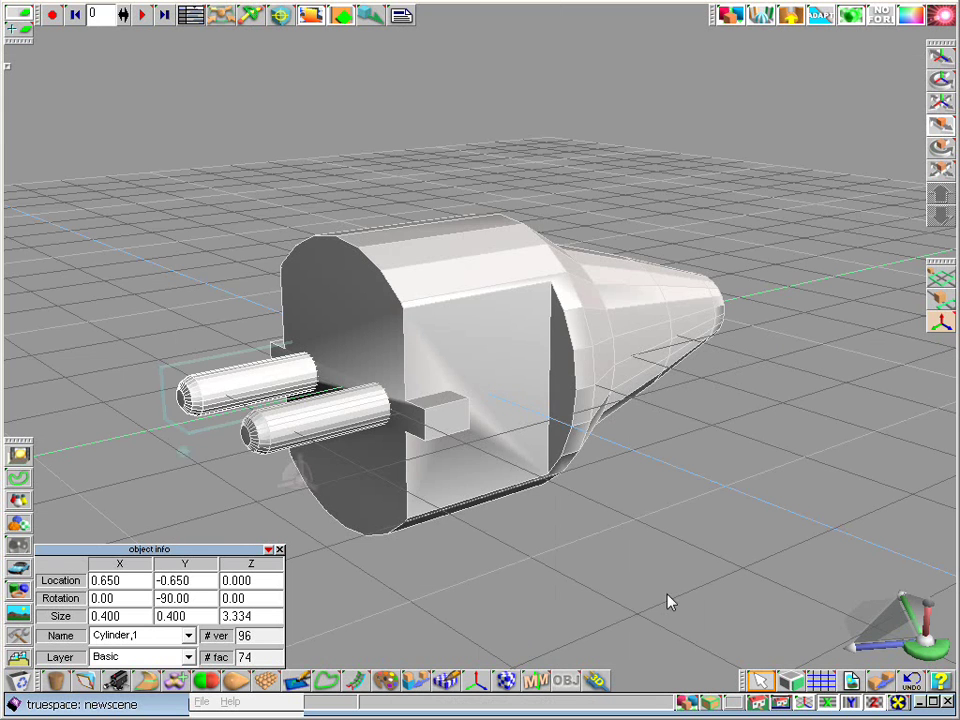
pyautogui.moveTo(669, 599); pyautogui.dragTo(669, 516, button='middle')
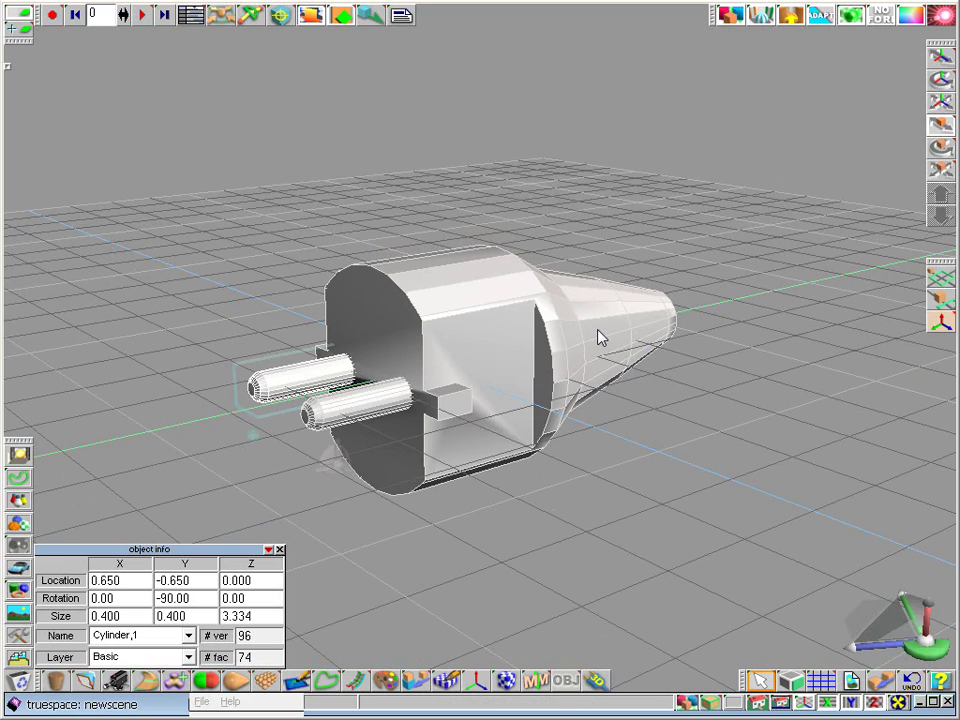
# Show free space behind the plug's narrow end in the top view and examine the cable in the reference image headmain_plugins_big.png
pyautogui.press('t')
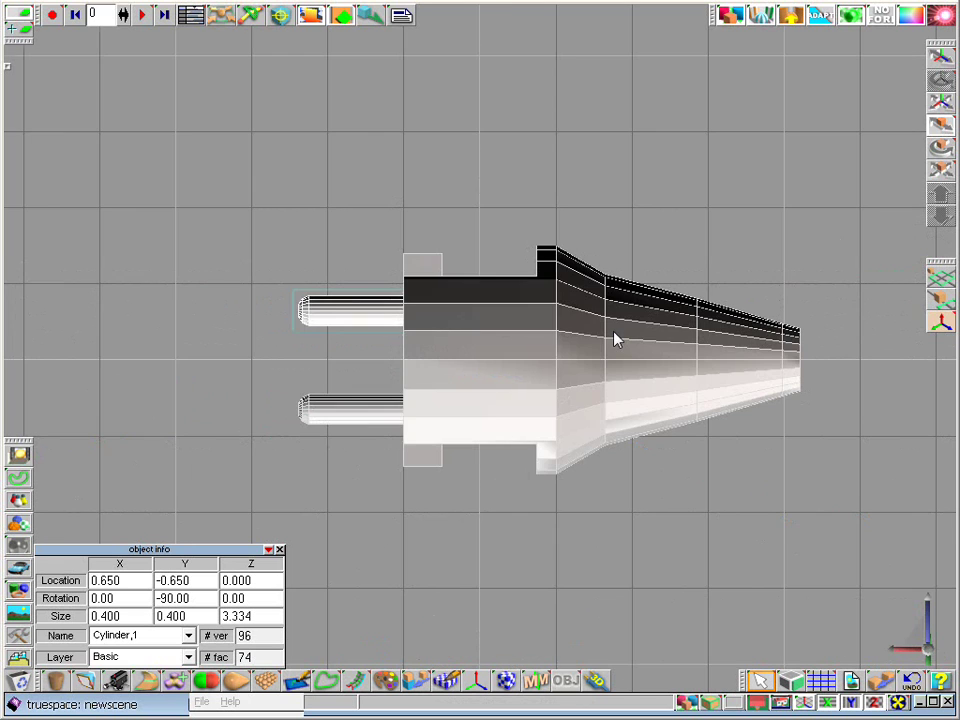
pyautogui.moveTo(614, 333); pyautogui.dragTo(638, 494, button='middle')
pyautogui.moveTo(903, 621); pyautogui.dragTo(509, 450)
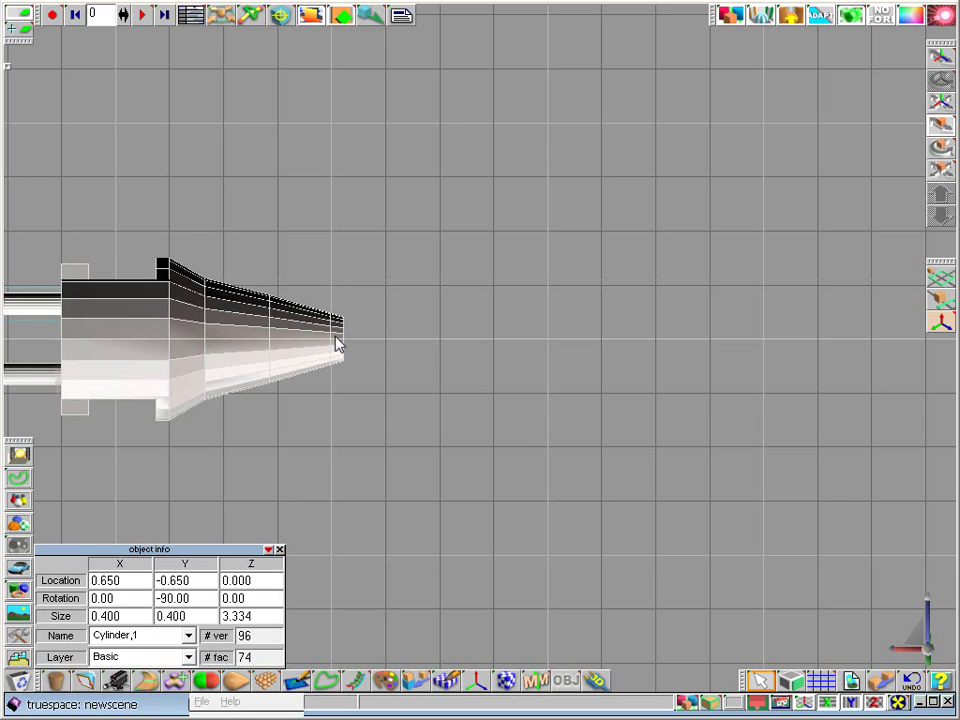
pyautogui.click(219, 404)
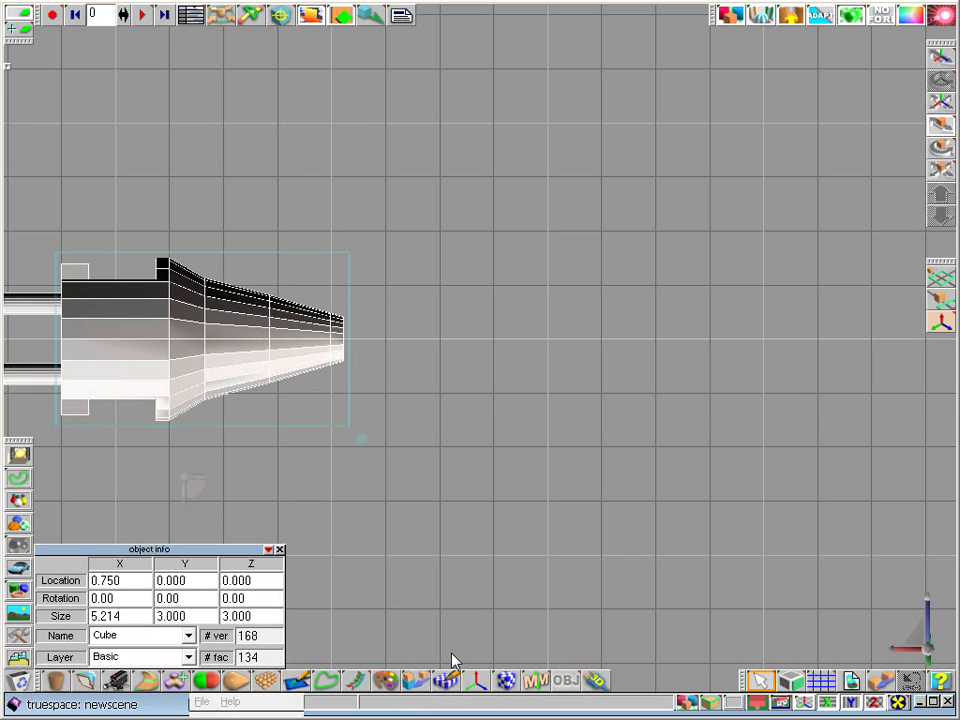
pyautogui.hotkey('alt', 'Tab')
pyautogui.hotkey('alt', 'Tab')
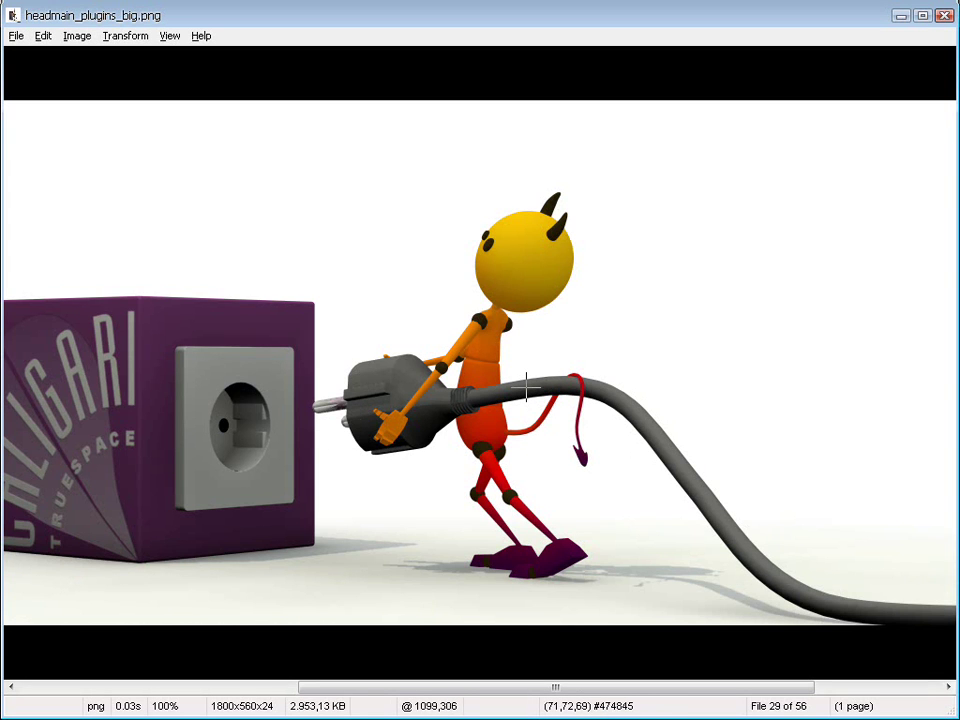
pyautogui.hotkey('alt', 'Tab')
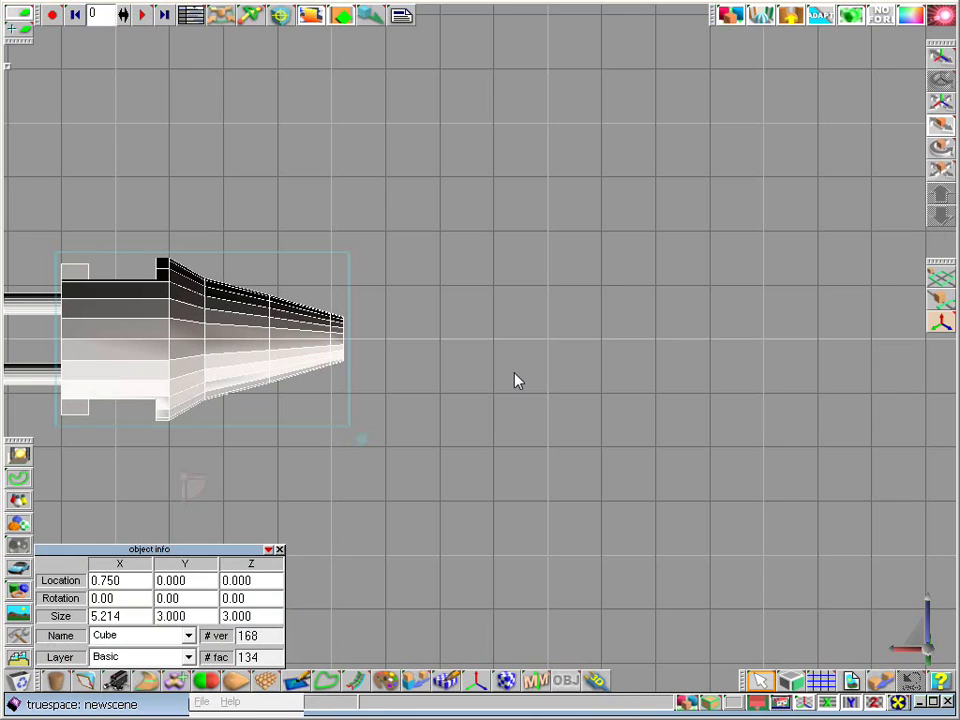
# Draw an open, wavy six-point curve from the plug's narrow end, about 10.15 long and 1.64 wide
pyautogui.click(324, 680)
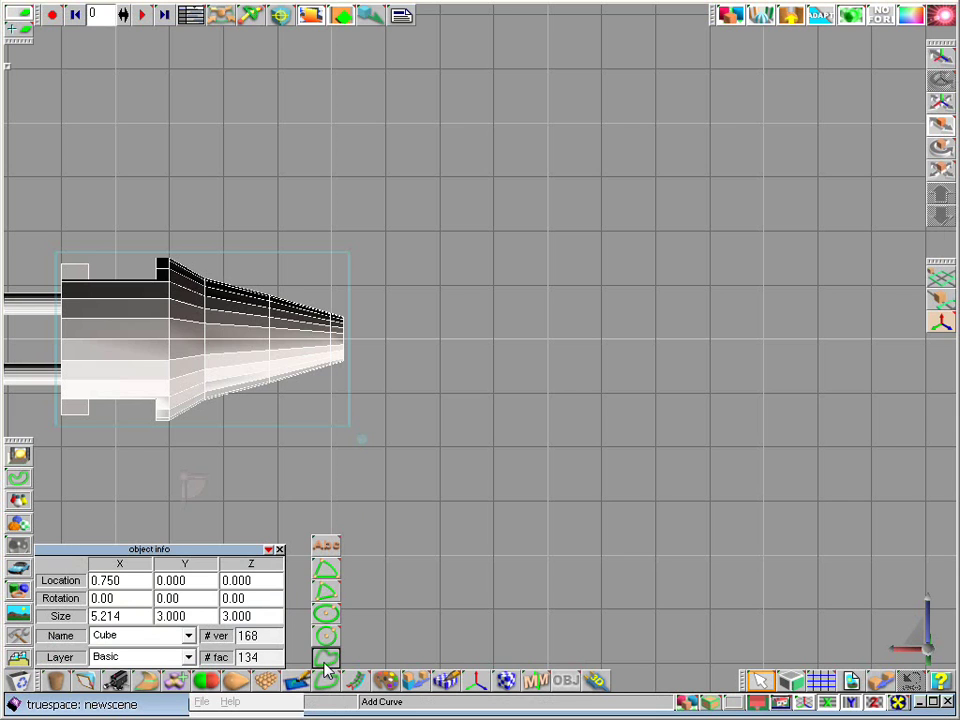
pyautogui.click(326, 660)
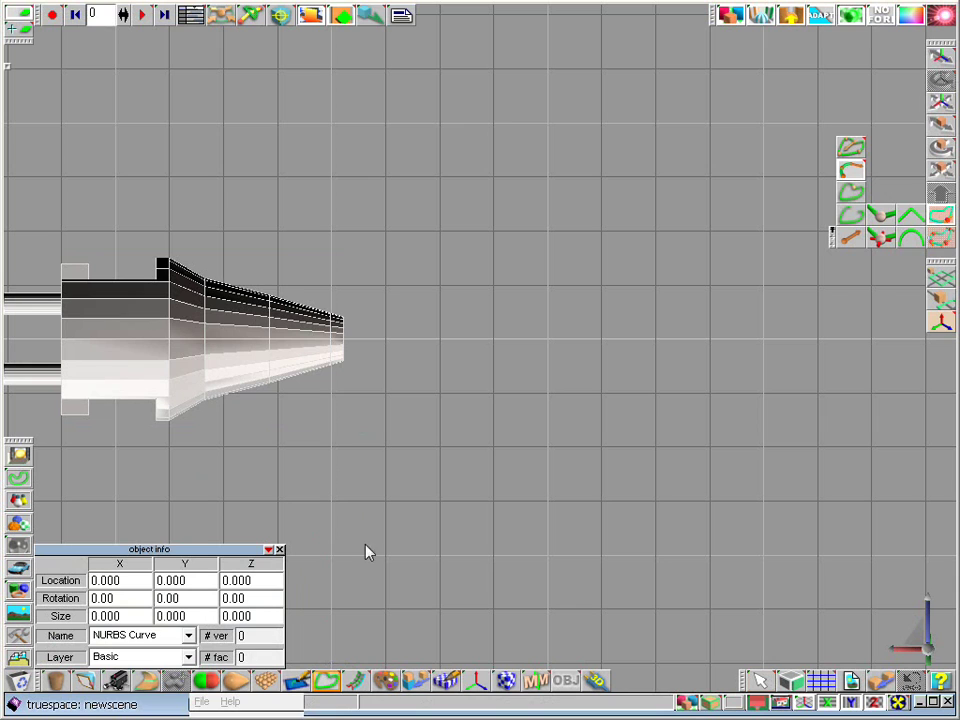
pyautogui.click(352, 349)
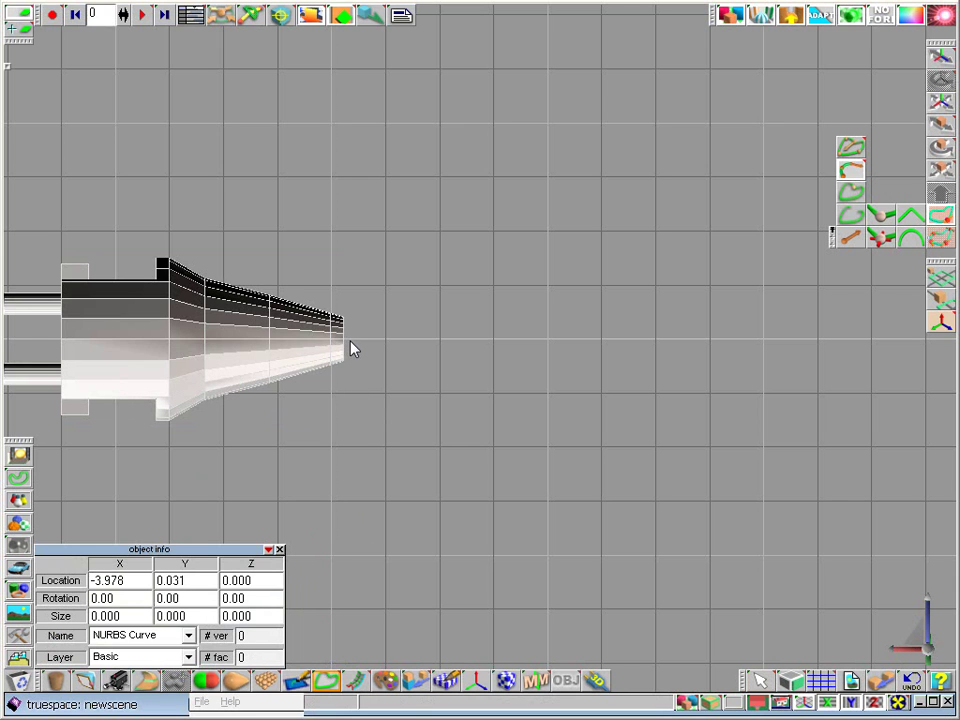
pyautogui.click(352, 349)
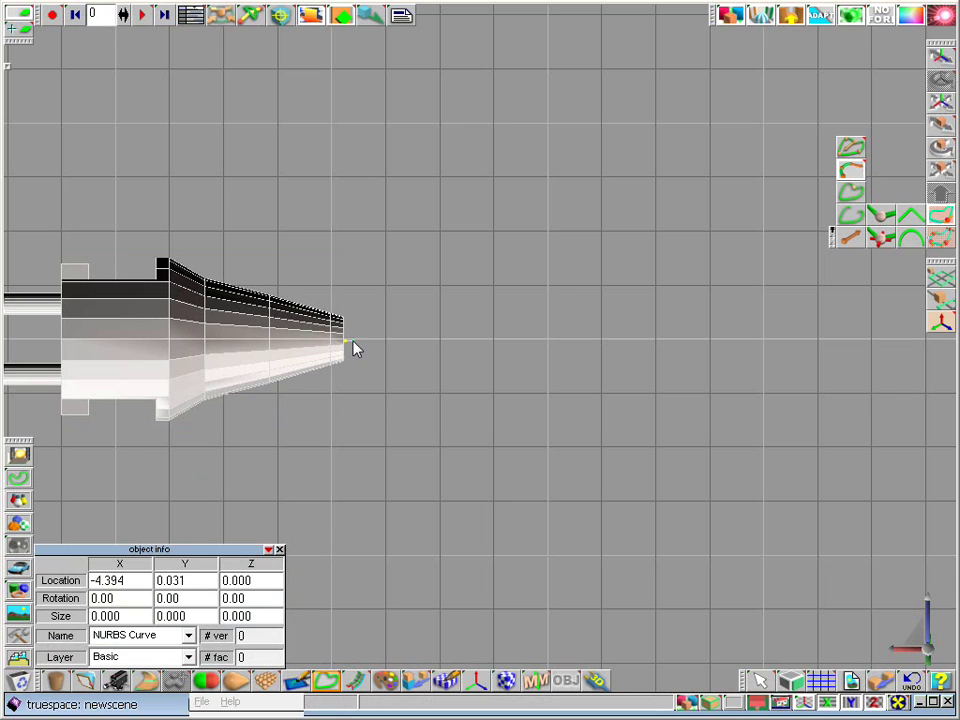
pyautogui.click(459, 318)
pyautogui.click(603, 393)
pyautogui.click(766, 341)
pyautogui.click(879, 393)
# Draw a circle by center and point, about 0.367 in diameter, beside the plug's narrow end
pyautogui.click(328, 682)
pyautogui.moveTo(326, 686)
pyautogui.mouseDown()
pyautogui.moveTo(326, 634)
pyautogui.moveTo(330, 642)
pyautogui.mouseUp()
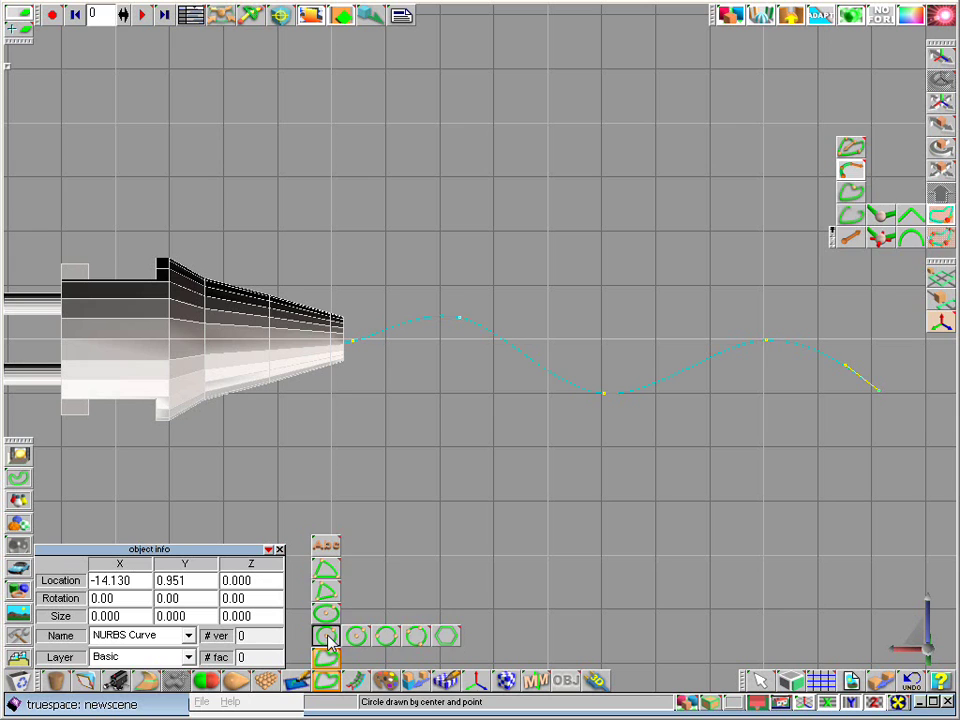
pyautogui.moveTo(330, 642); pyautogui.dragTo(328, 640)
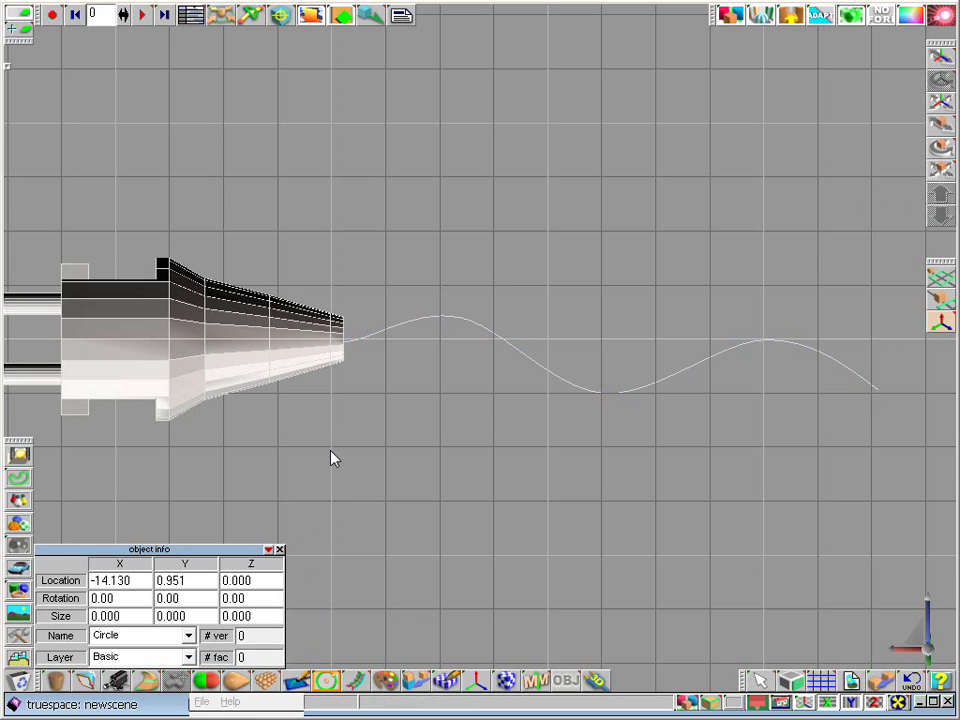
pyautogui.moveTo(331, 451); pyautogui.dragTo(346, 459)
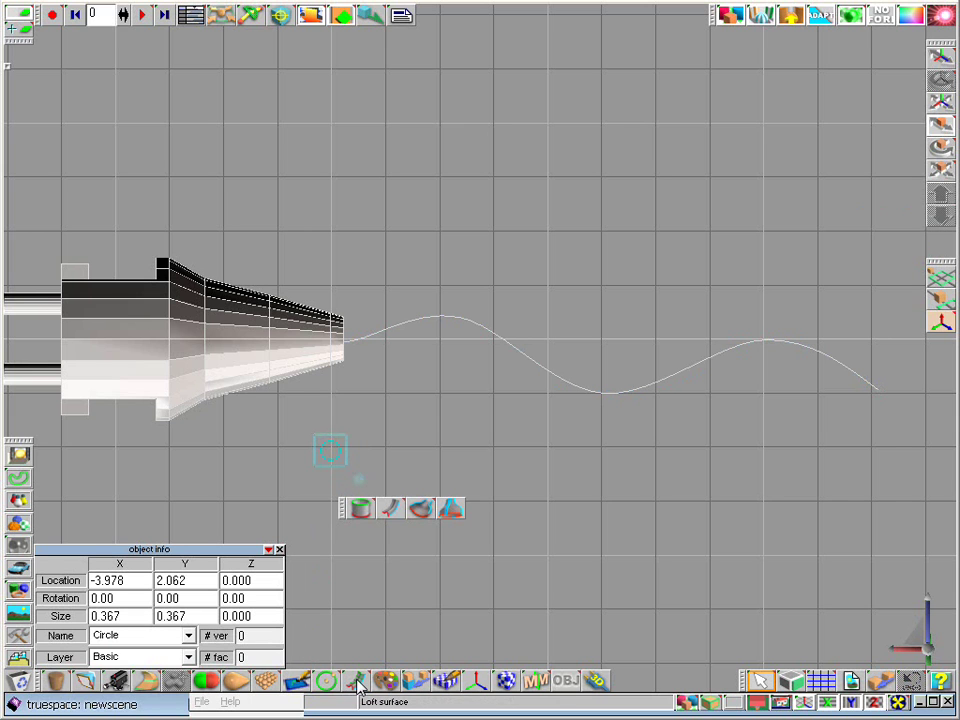
# Create a rail surface from the circle along the wavy curve and scale the circle proportionally to about 0.533
pyautogui.moveTo(358, 683); pyautogui.dragTo(358, 597)
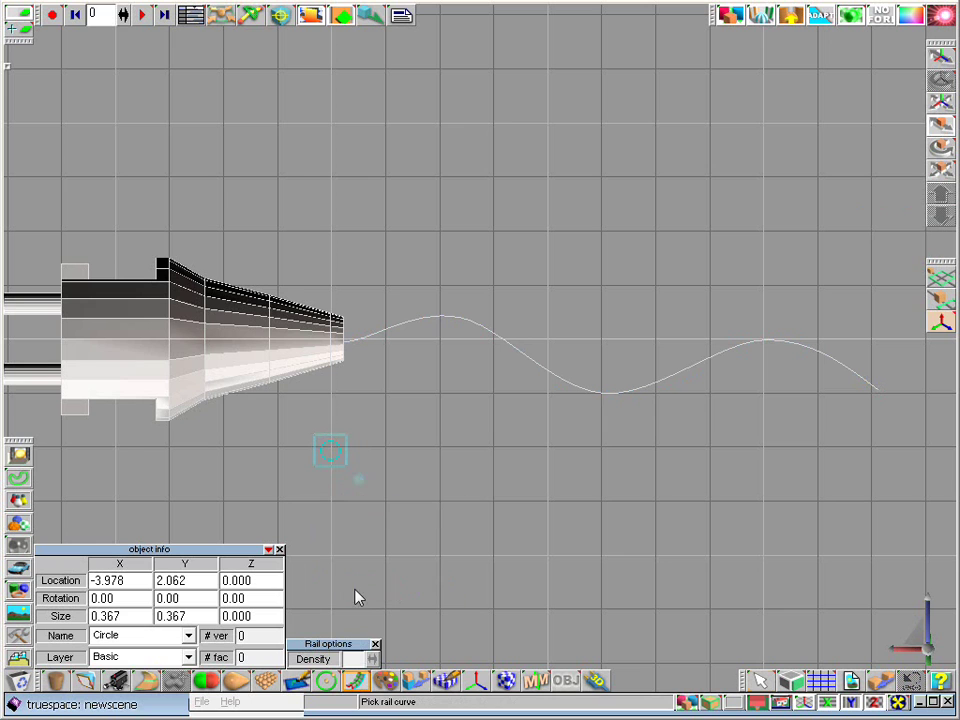
pyautogui.click(485, 334)
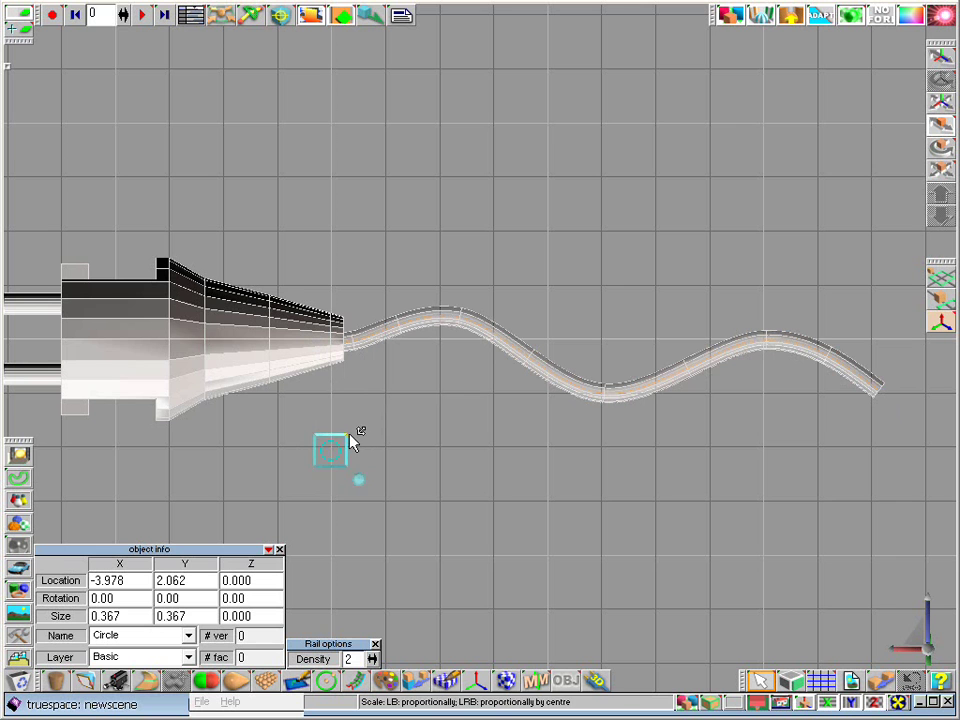
pyautogui.moveTo(351, 441); pyautogui.dragTo(330, 450)
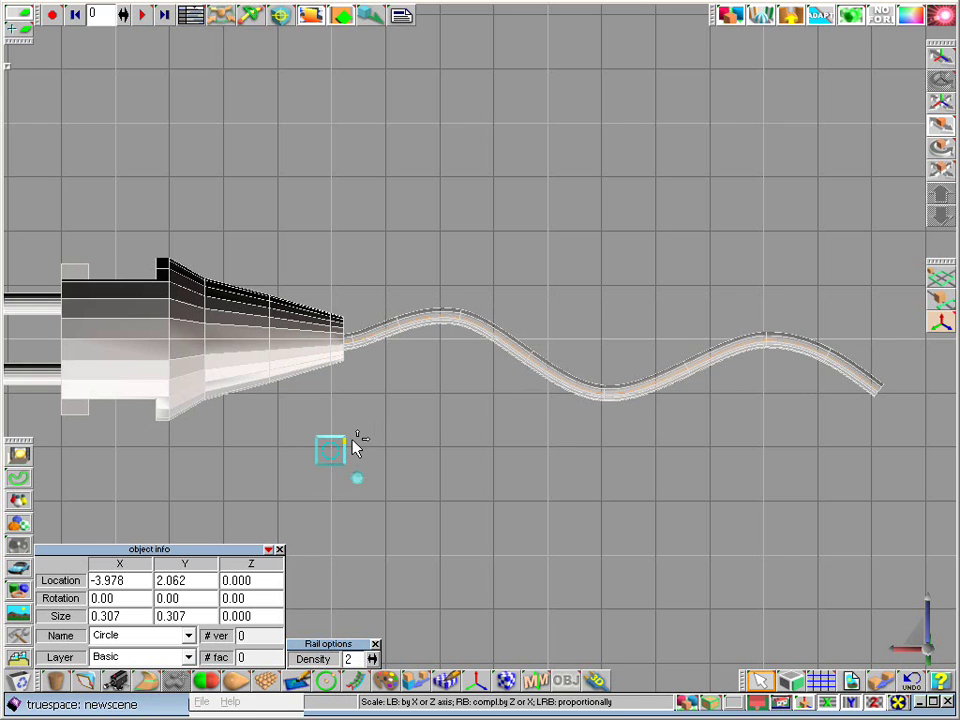
pyautogui.moveTo(347, 439); pyautogui.dragTo(347, 439)
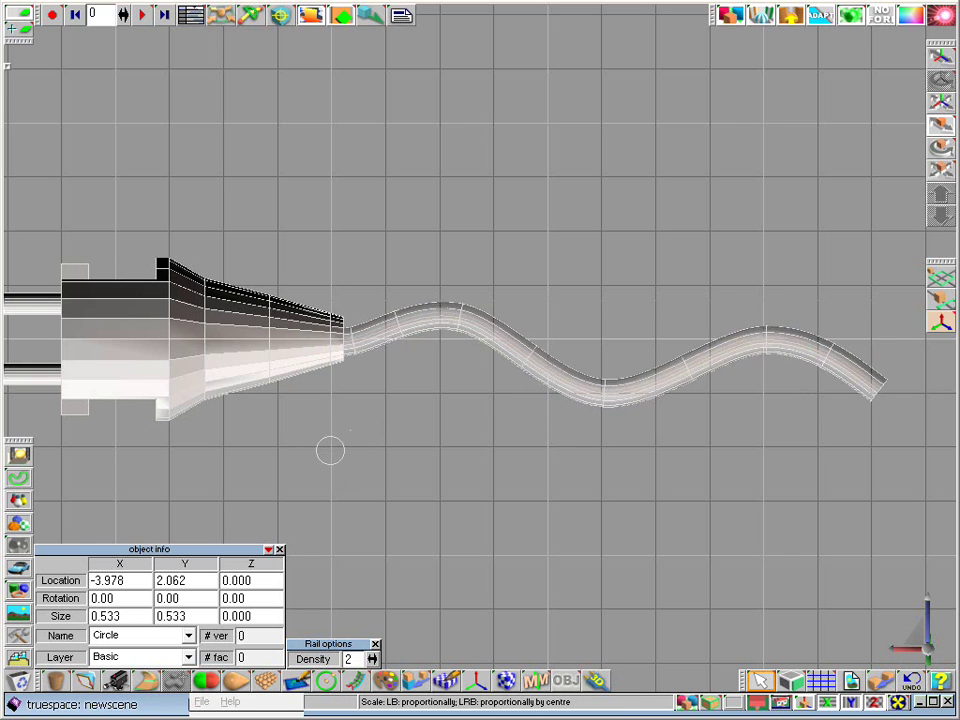
pyautogui.rightClick(380, 414)
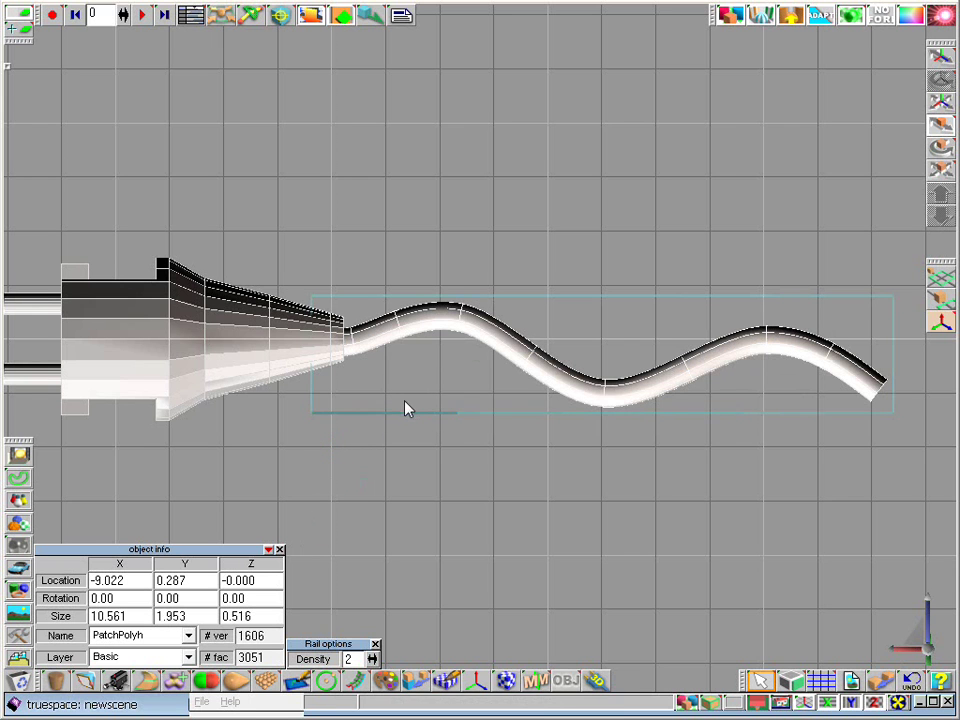
# Reselect the cable's profile circle and scale it proportionally to about 0.523
pyautogui.scroll(2, 402, 396)
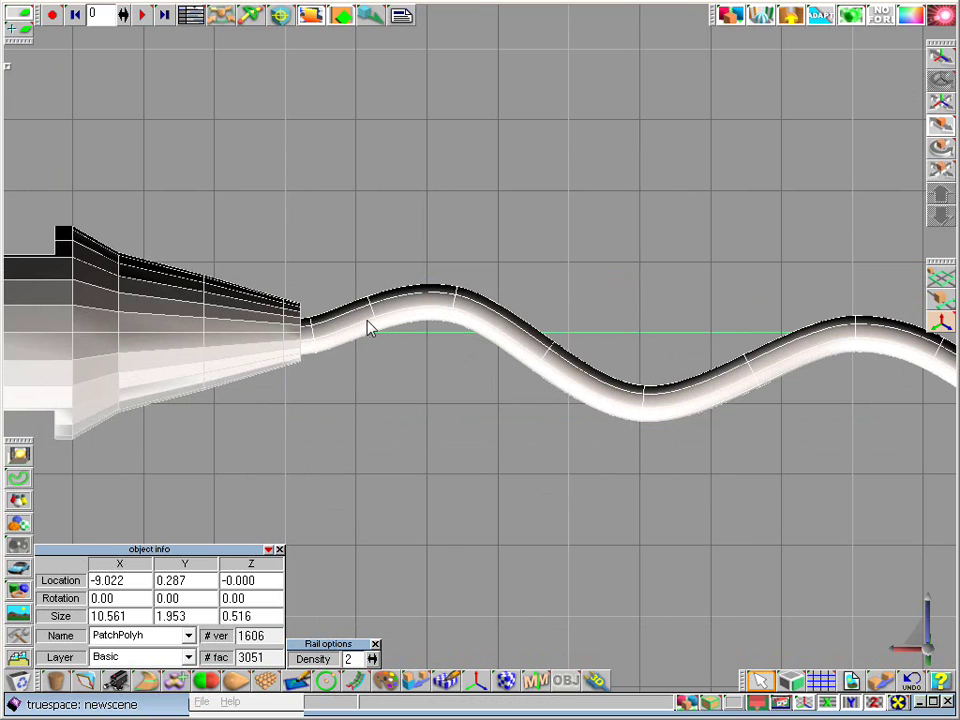
pyautogui.scroll(-3, 444, 384)
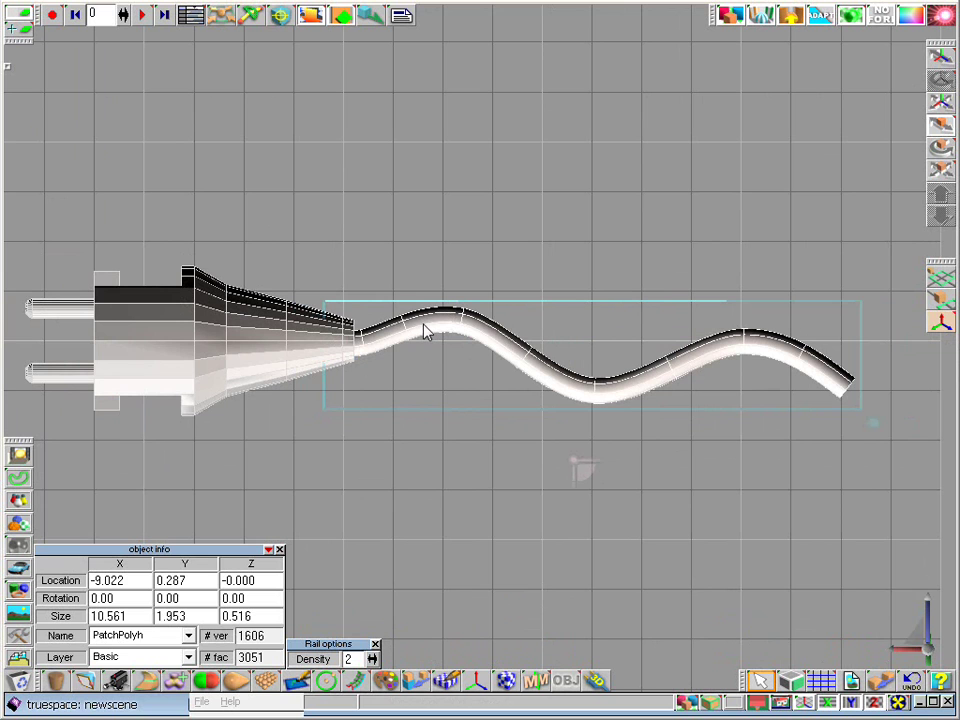
pyautogui.press('Delete')
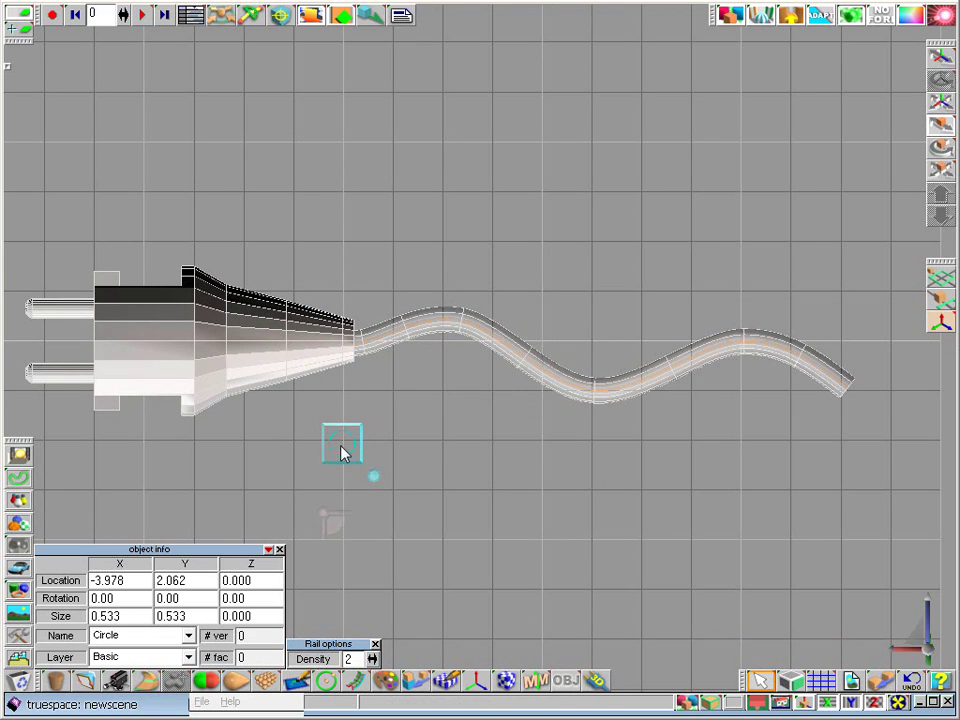
pyautogui.moveTo(362, 424); pyautogui.dragTo(362, 425)
pyautogui.scroll(5, 436, 360)
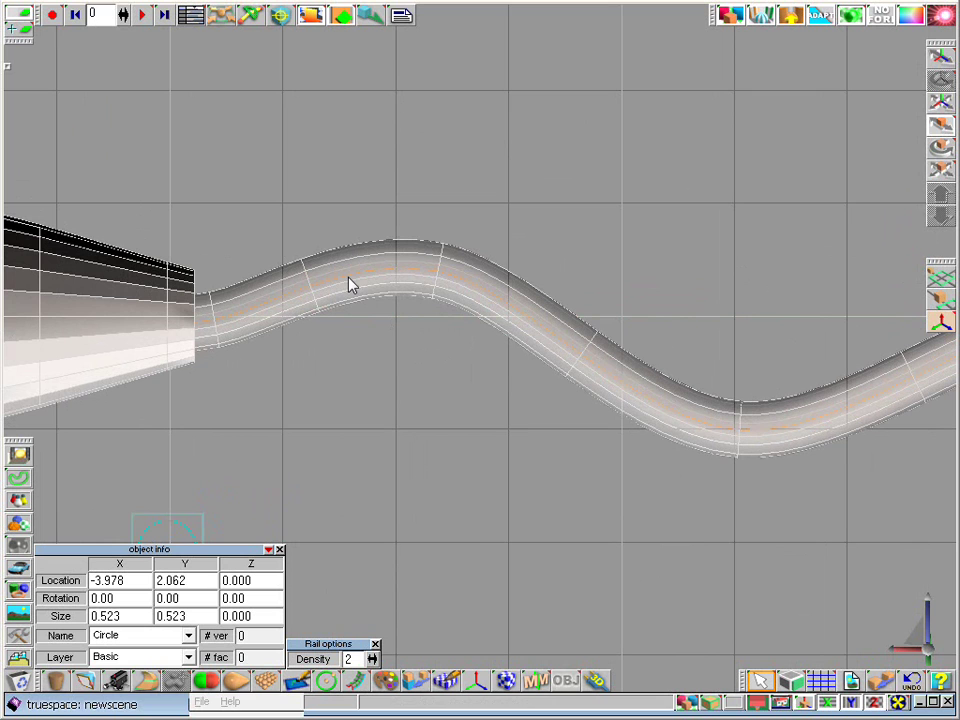
# Edit the cable's rail curve and level the tangent handle of the control point at its first crest
pyautogui.click(350, 284)
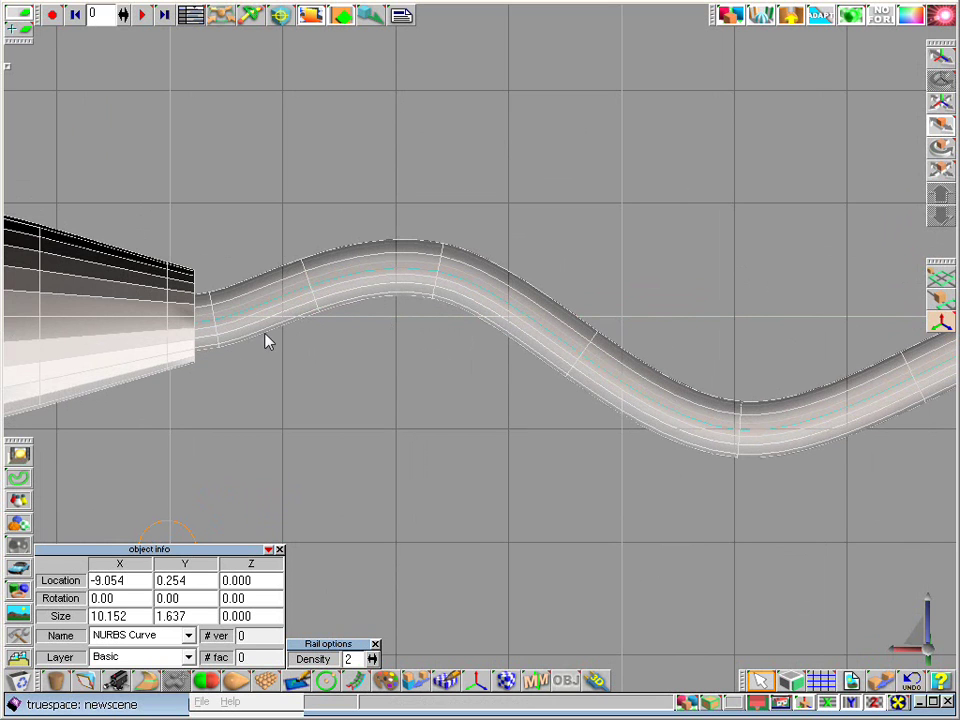
pyautogui.rightClick(339, 277)
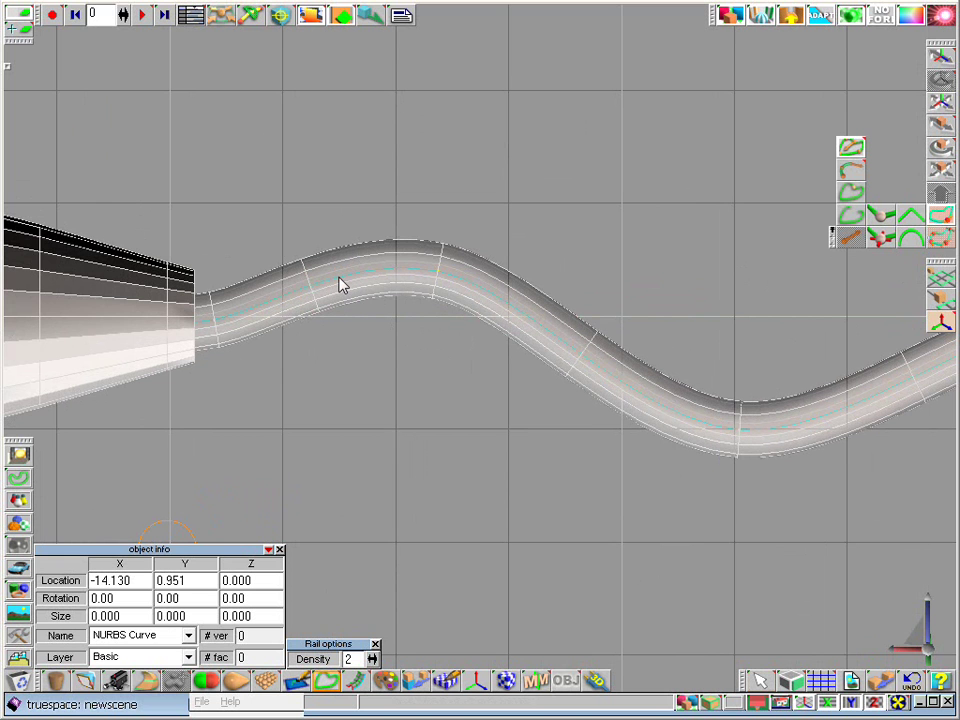
pyautogui.scroll(4, 424, 283)
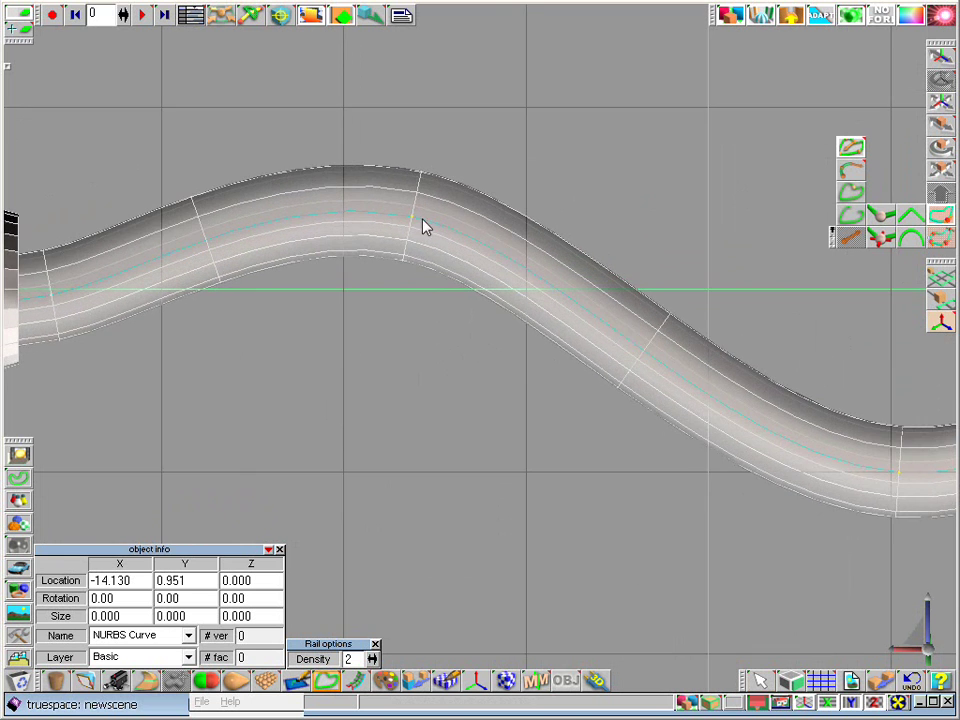
pyautogui.click(52, 305)
pyautogui.click(415, 225)
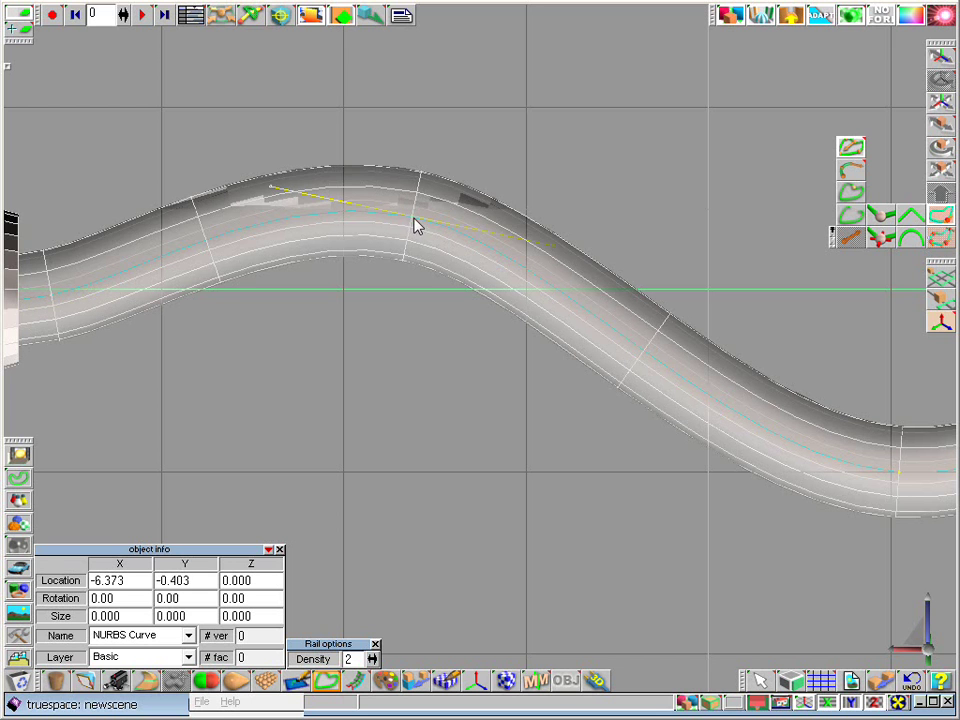
pyautogui.click(555, 253)
pyautogui.moveTo(553, 241); pyautogui.dragTo(552, 224)
pyautogui.moveTo(552, 225); pyautogui.dragTo(547, 217)
# Level the tangent handle of the rail curve's control point nearest the plug so the cable leaves it straight
pyautogui.click(50, 299)
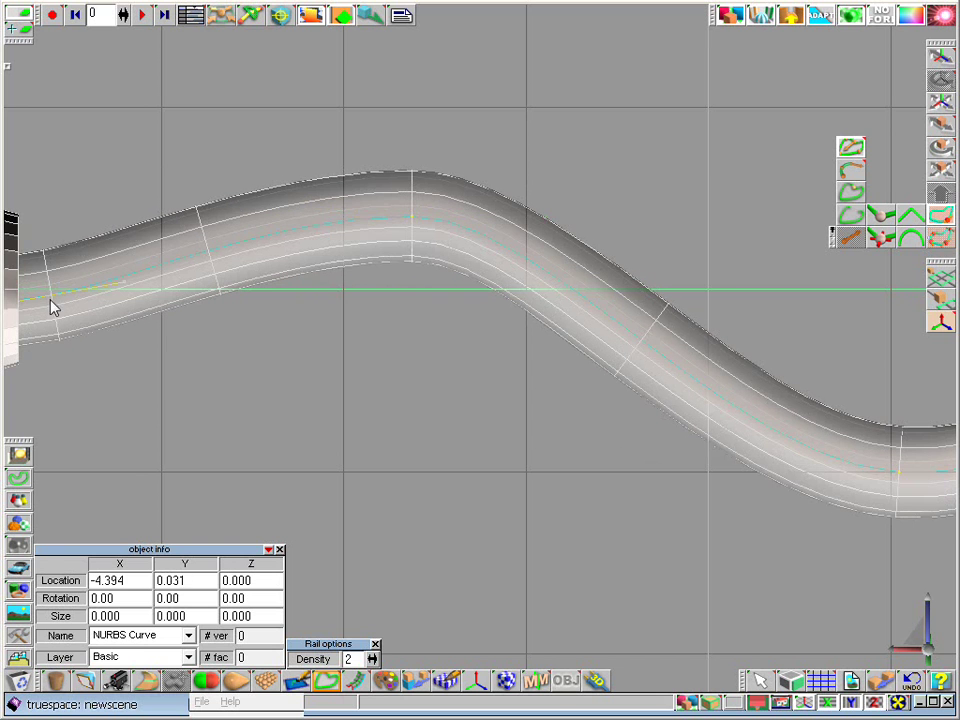
pyautogui.moveTo(127, 288); pyautogui.dragTo(125, 289)
pyautogui.scroll(-2, 276, 387)
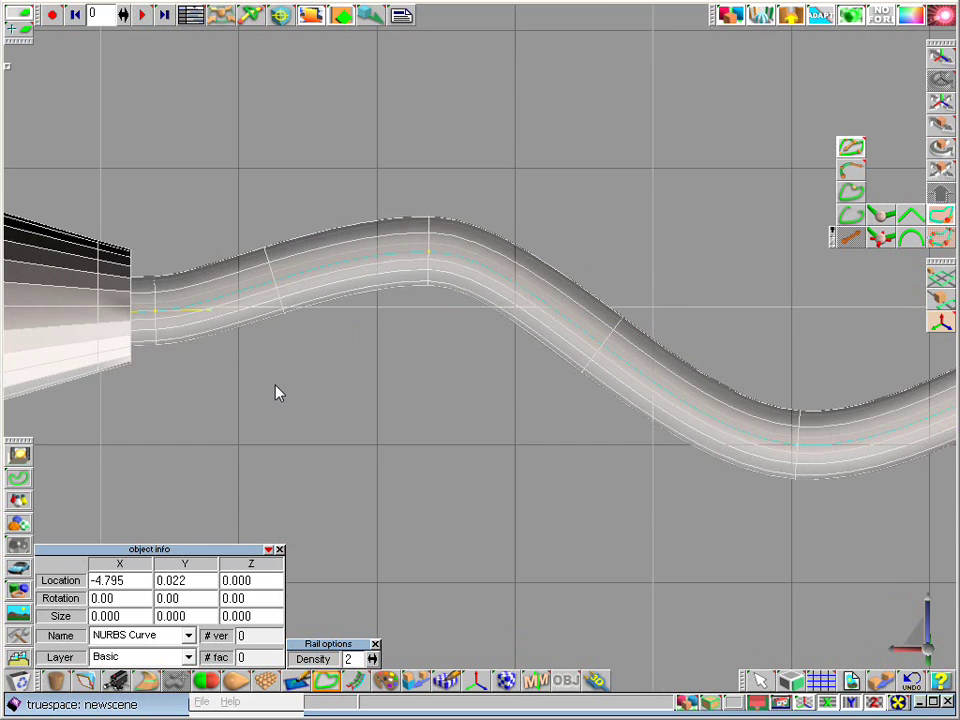
# Move the control point at the rail curve's first crest slightly up and level its tangent handle
pyautogui.scroll(-2, 309, 388)
pyautogui.moveTo(449, 297)
pyautogui.mouseDown()
pyautogui.moveTo(484, 291)
pyautogui.moveTo(441, 284)
pyautogui.mouseUp()
pyautogui.moveTo(500, 286); pyautogui.dragTo(499, 284)
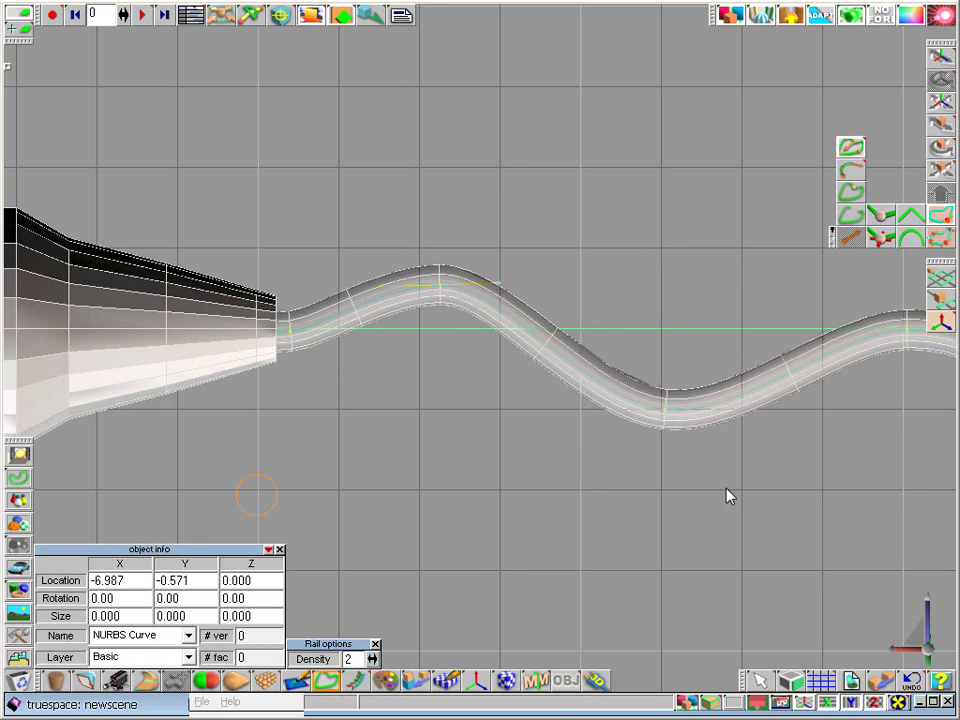
# From a side view, pull the first crest's tangent handle down to Z about -0.482 so the cable also bends vertically
pyautogui.press('p')
pyautogui.moveTo(886, 617); pyautogui.dragTo(625, 313)
pyautogui.moveTo(391, 298); pyautogui.dragTo(390, 291)
pyautogui.moveTo(436, 365); pyautogui.dragTo(393, 309)
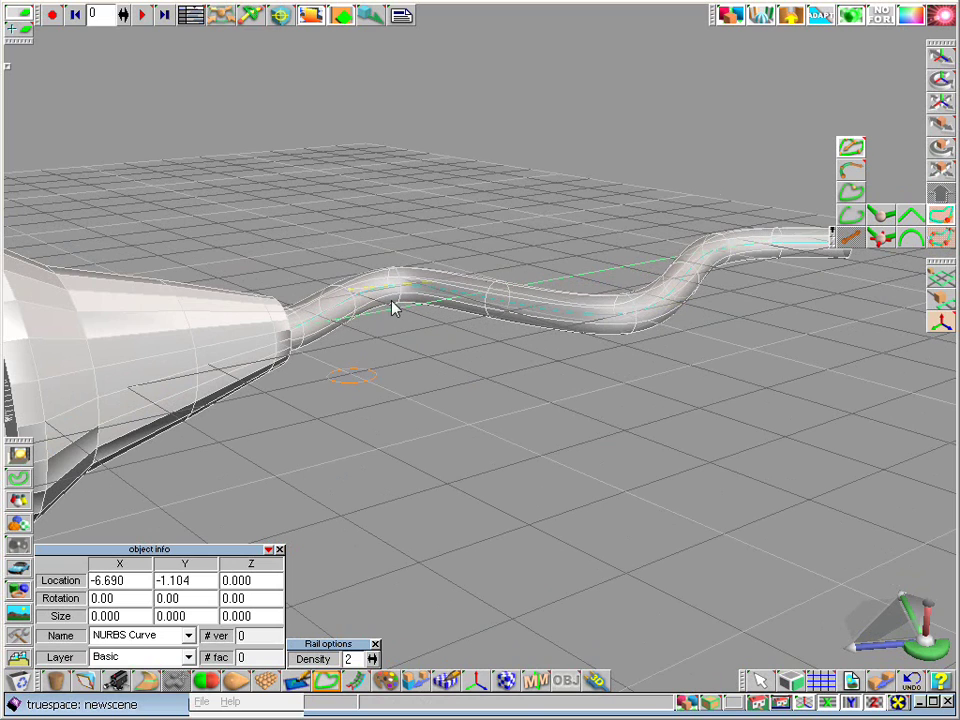
pyautogui.moveTo(932, 655)
pyautogui.mouseDown()
pyautogui.moveTo(952, 657)
pyautogui.moveTo(938, 648)
pyautogui.mouseUp()
pyautogui.moveTo(420, 438); pyautogui.dragTo(340, 442, button='middle')
pyautogui.click(932, 661)
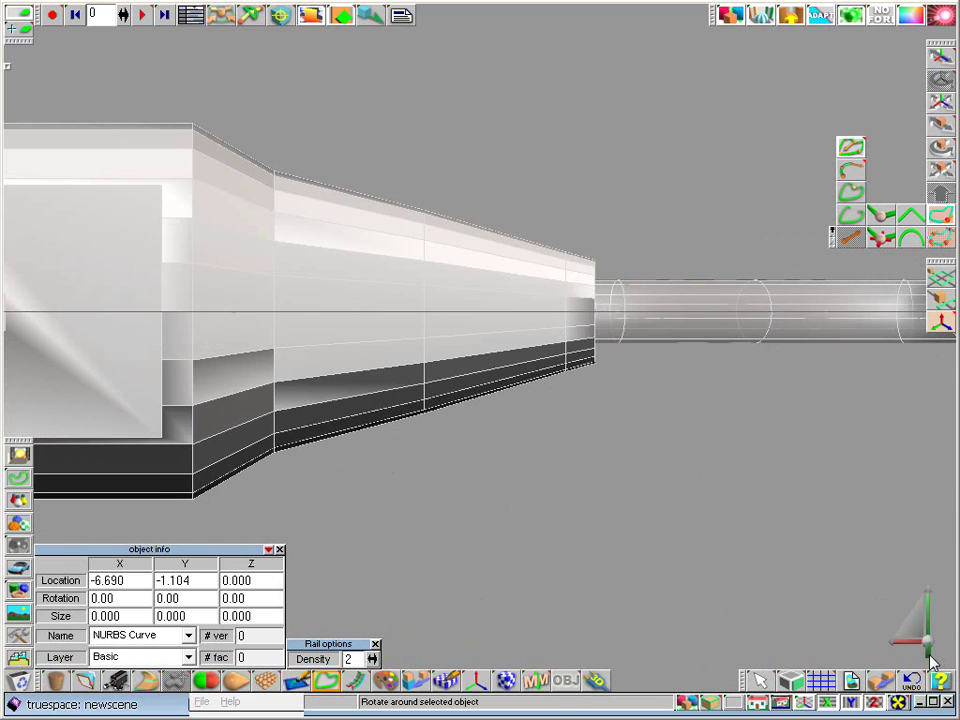
pyautogui.scroll(-6, 889, 656)
pyautogui.scroll(5, 760, 385)
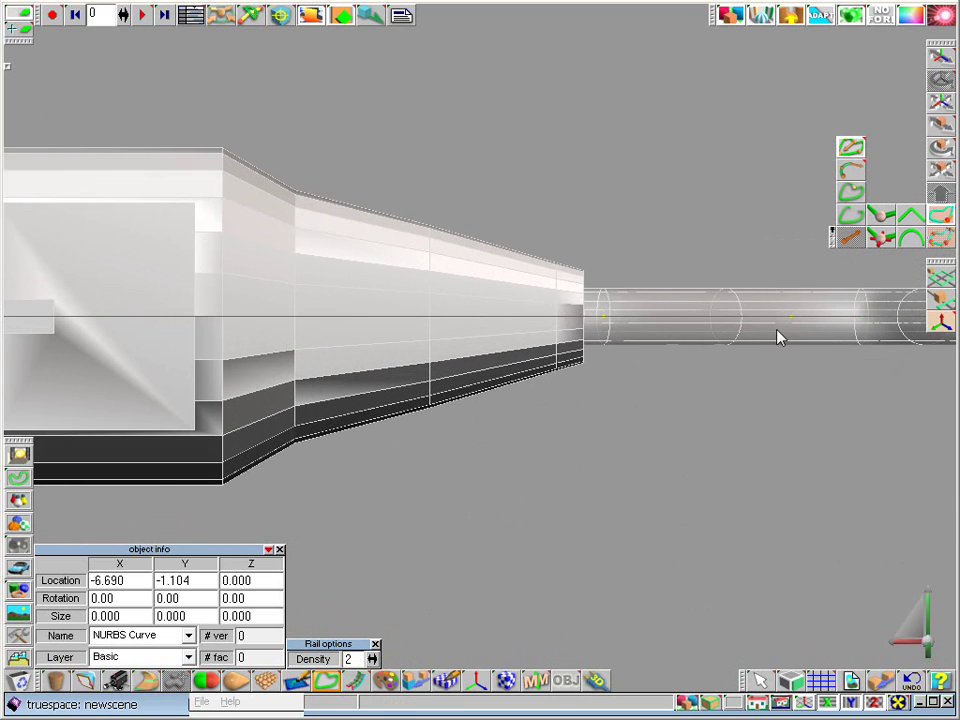
pyautogui.moveTo(791, 318); pyautogui.dragTo(790, 370)
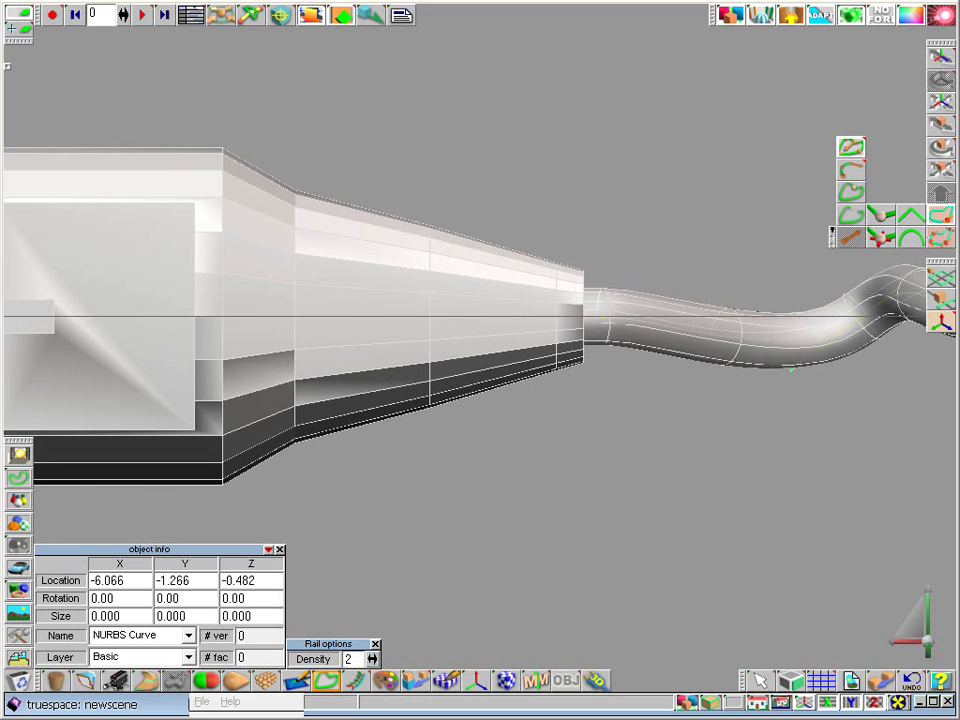
# Raise the rail curve's next control point to Z about 1.265 and finish editing the curve
pyautogui.moveTo(913, 607); pyautogui.dragTo(302, 615)
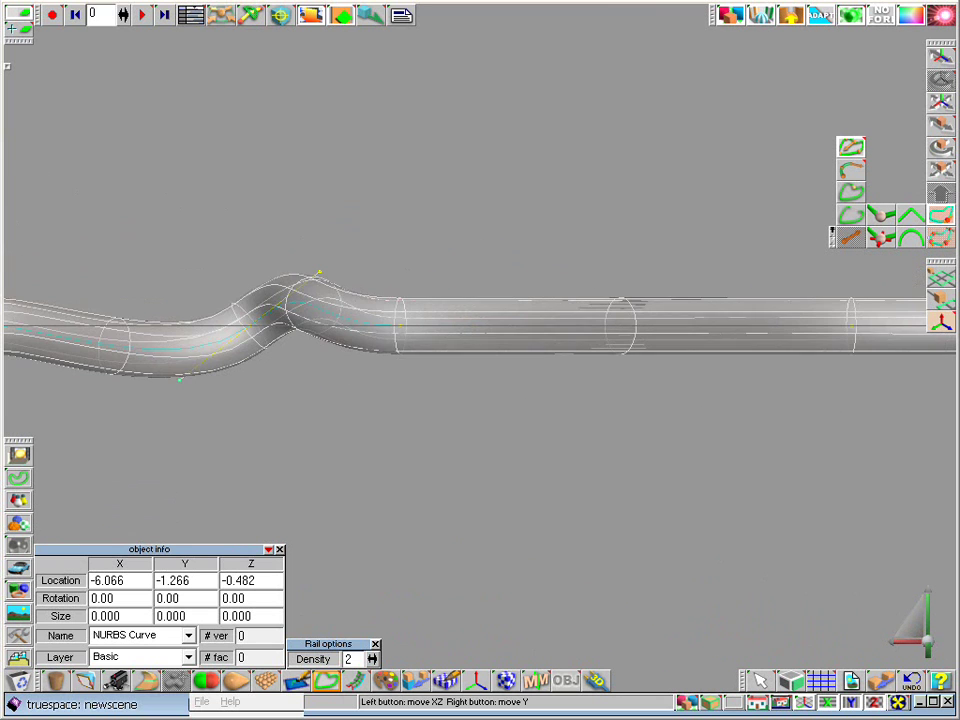
pyautogui.moveTo(403, 333); pyautogui.dragTo(410, 186)
pyautogui.scroll(-6, 454, 440)
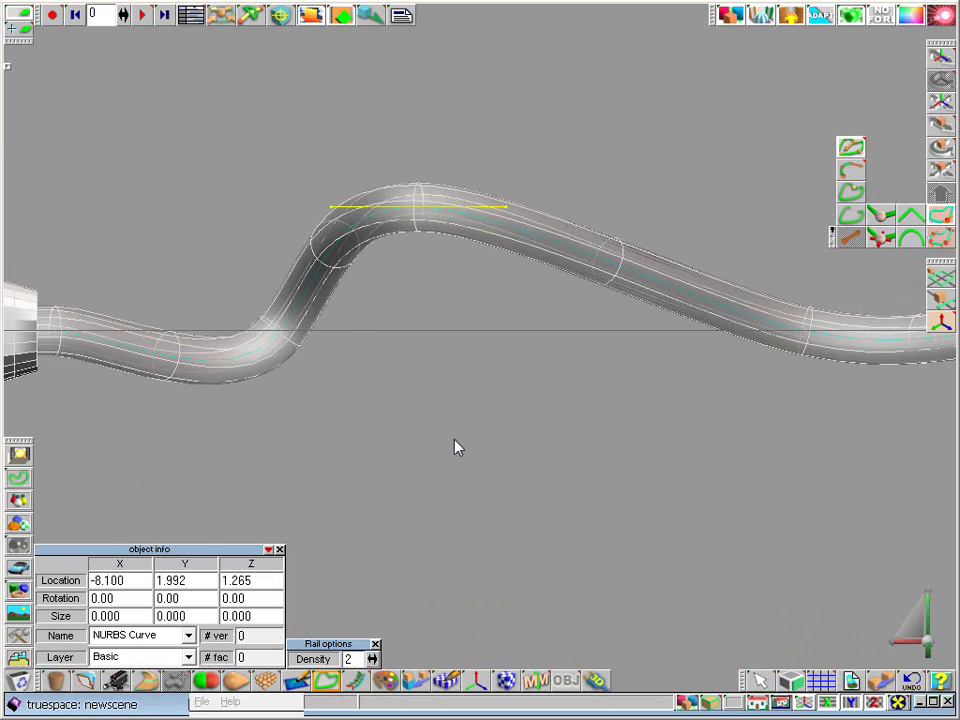
pyautogui.rightClick(475, 484)
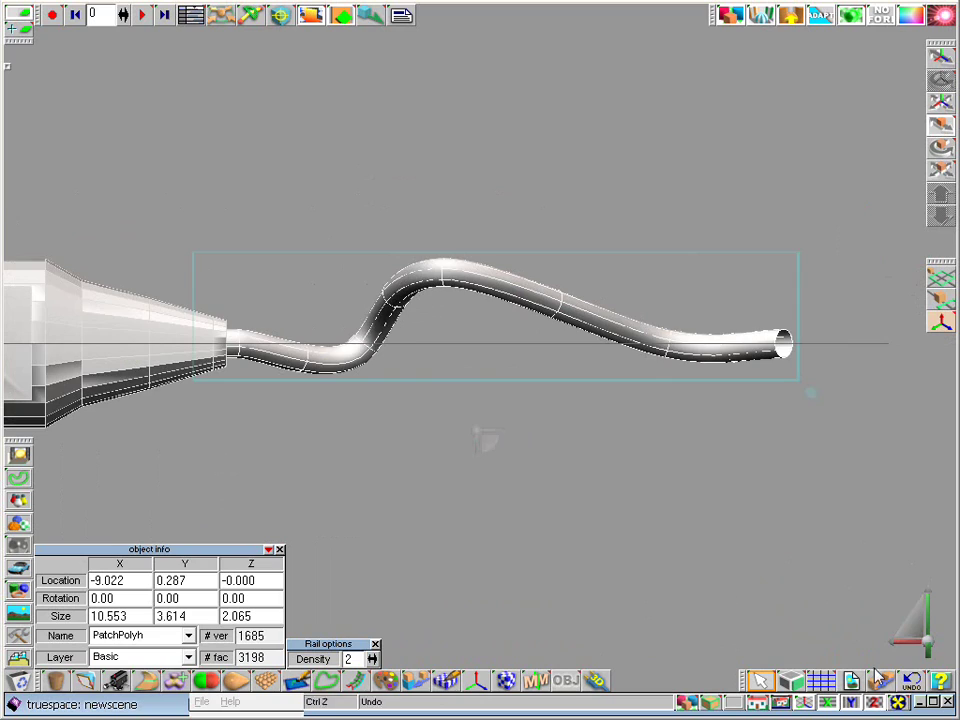
# Examine the whole plug and cable in perspective and compare them with the reference image headmain_plugins_big.png in the image viewer
pyautogui.click(918, 636)
pyautogui.scroll(-3, 643, 627)
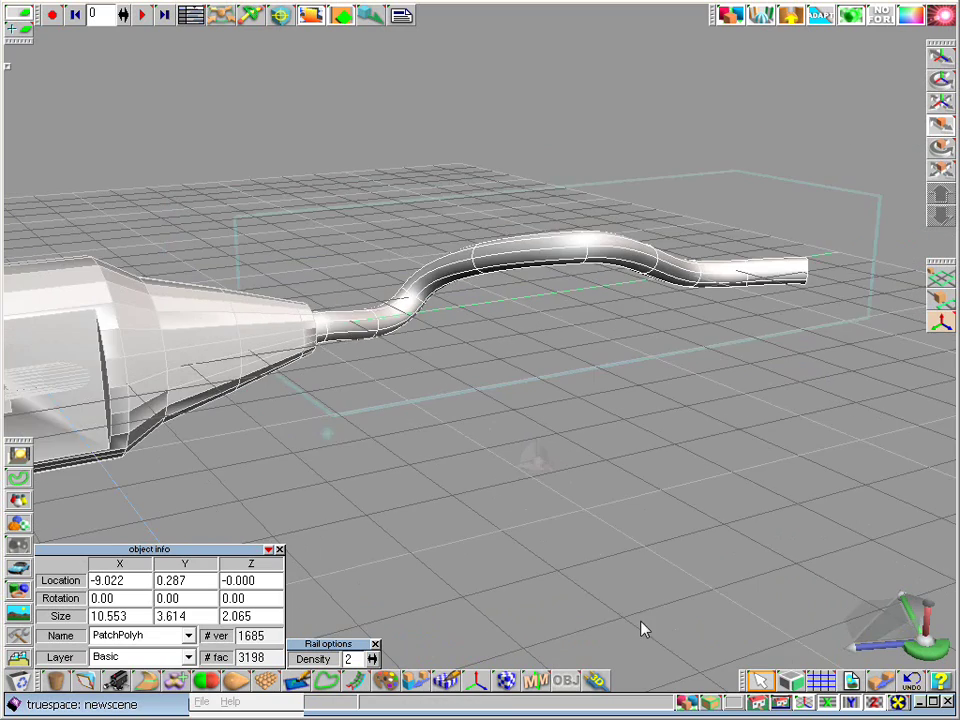
pyautogui.moveTo(926, 650); pyautogui.dragTo(853, 630)
pyautogui.scroll(-2, 848, 598)
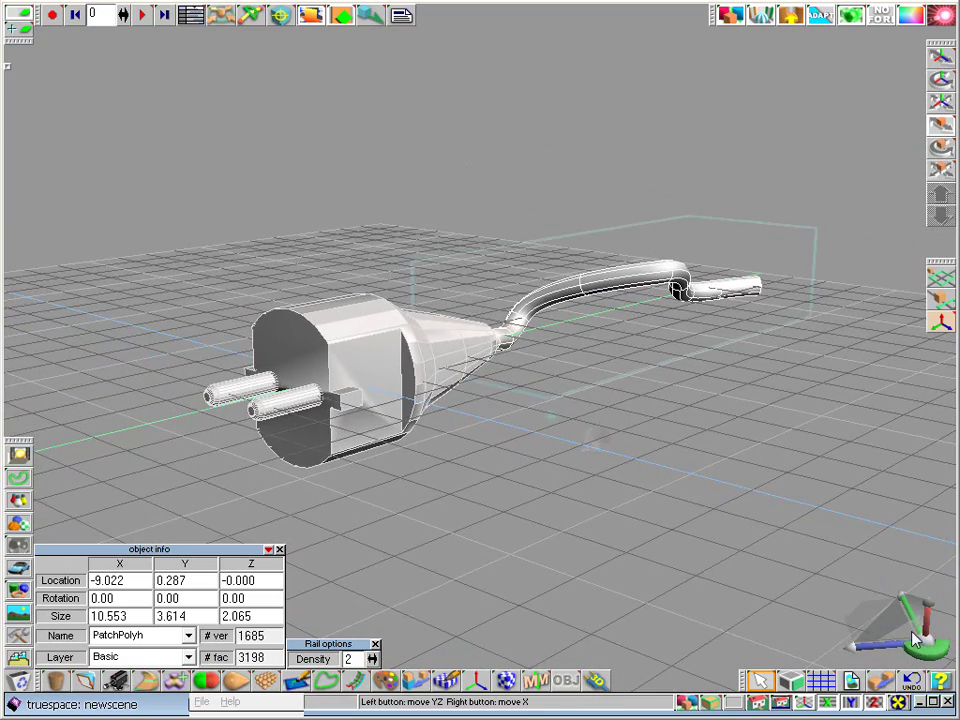
pyautogui.moveTo(929, 652); pyautogui.dragTo(914, 662)
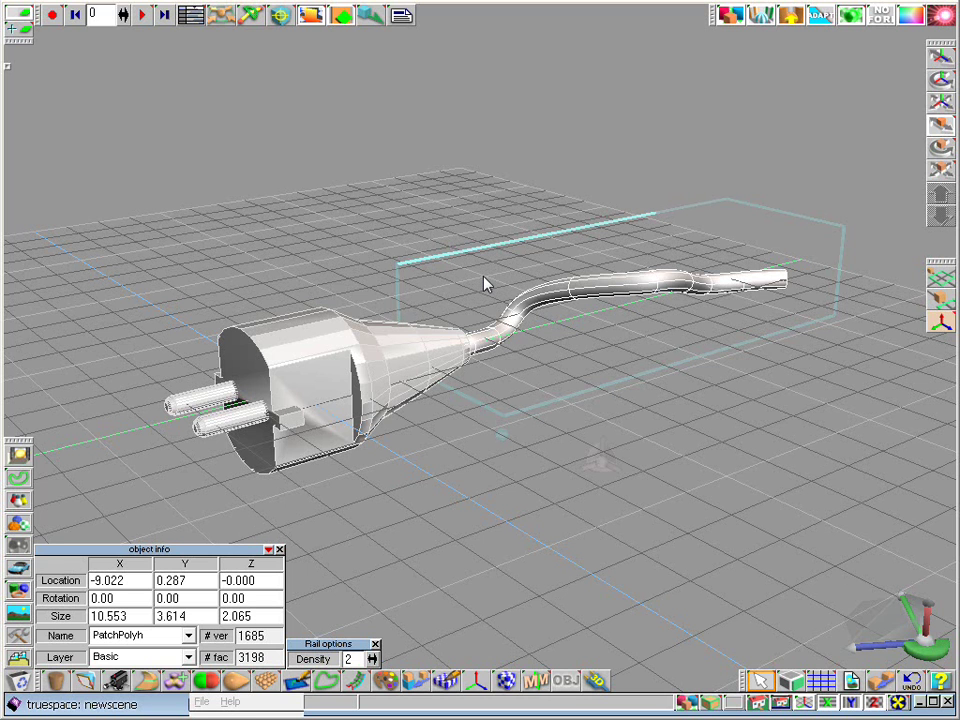
pyautogui.hotkey('alt', 'Tab')
pyautogui.hotkey('alt', 'Tab')
pyautogui.hotkey('alt', 'Tab')
pyautogui.hotkey('alt', 'Tab')
pyautogui.hotkey('alt', 'Tab')
pyautogui.hotkey('alt', 'Tab')
pyautogui.hotkey('alt', 'Tab')
pyautogui.hotkey('alt', 'Tab')
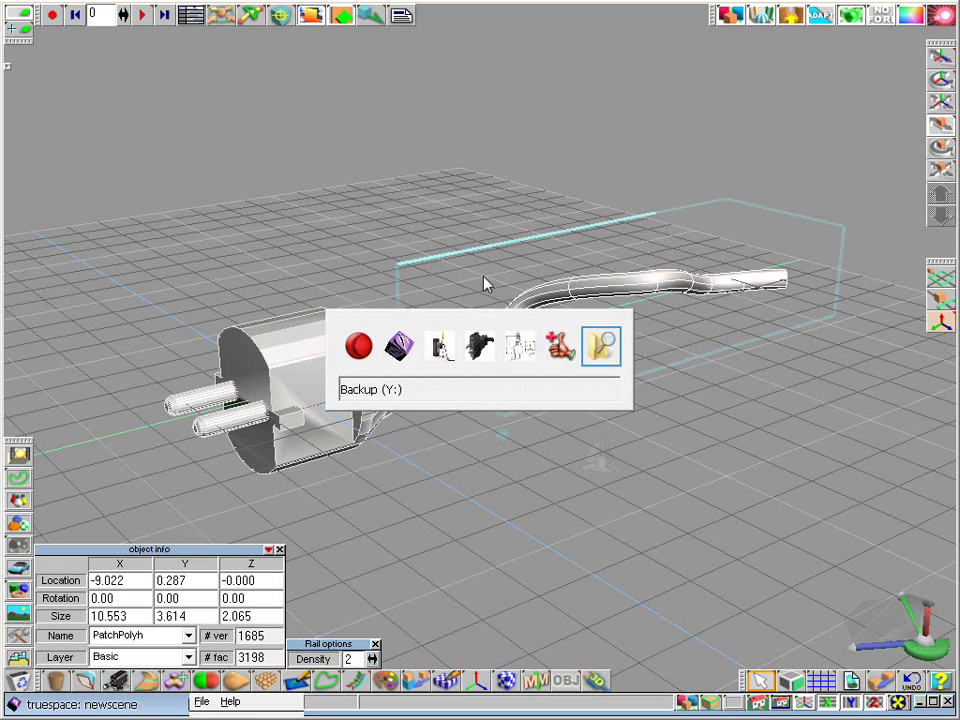
pyautogui.hotkey('alt', 'Tab')
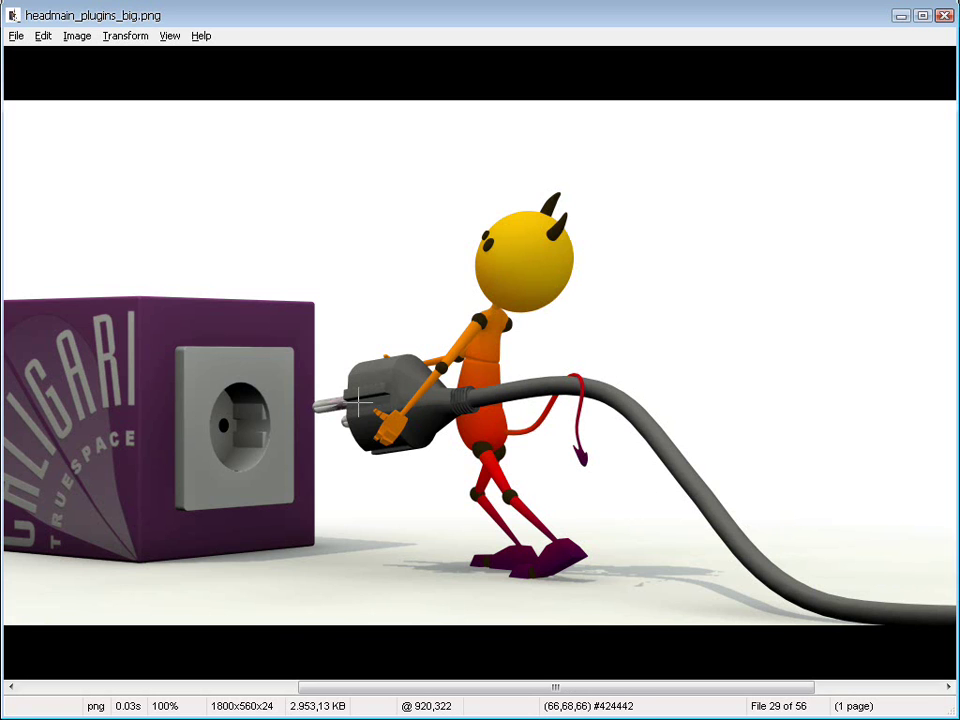
pyautogui.hotkey('alt', 'Tab')
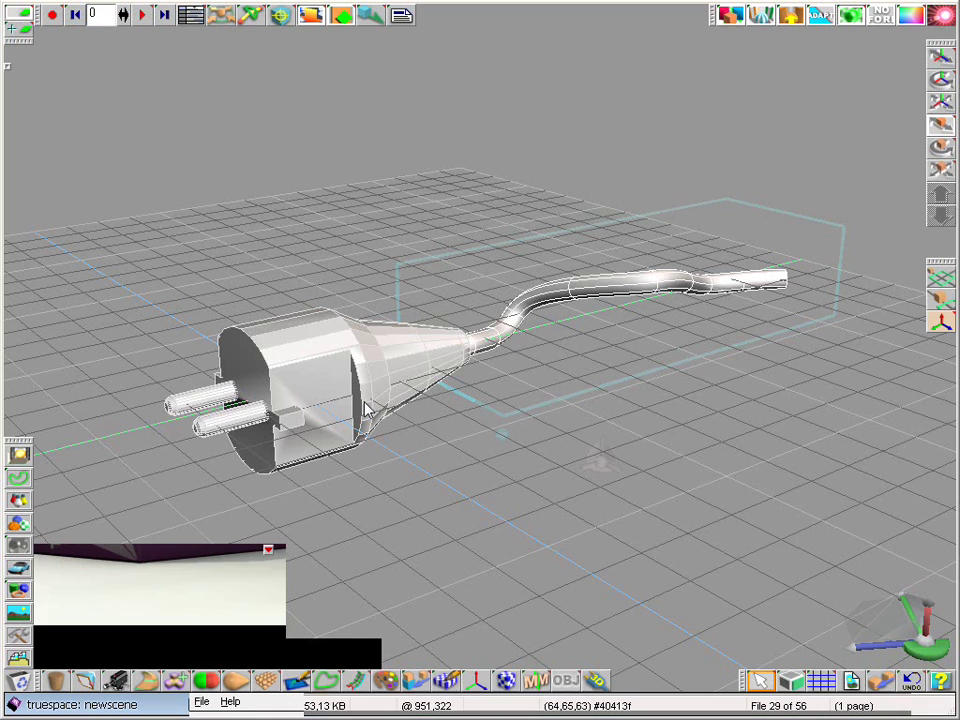
# Define a grey material with RGB 121, 121, 121 and a non-shiny reflectance shader, and paint the cable and plug body with it
pyautogui.click(386, 681)
pyautogui.click(160, 31)
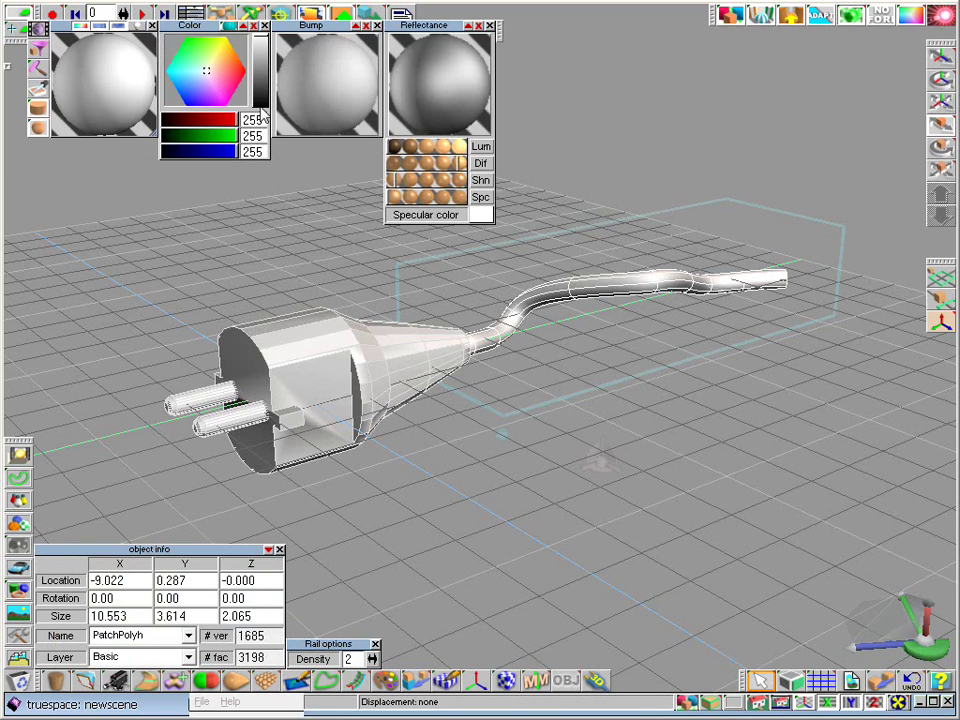
pyautogui.click(263, 82)
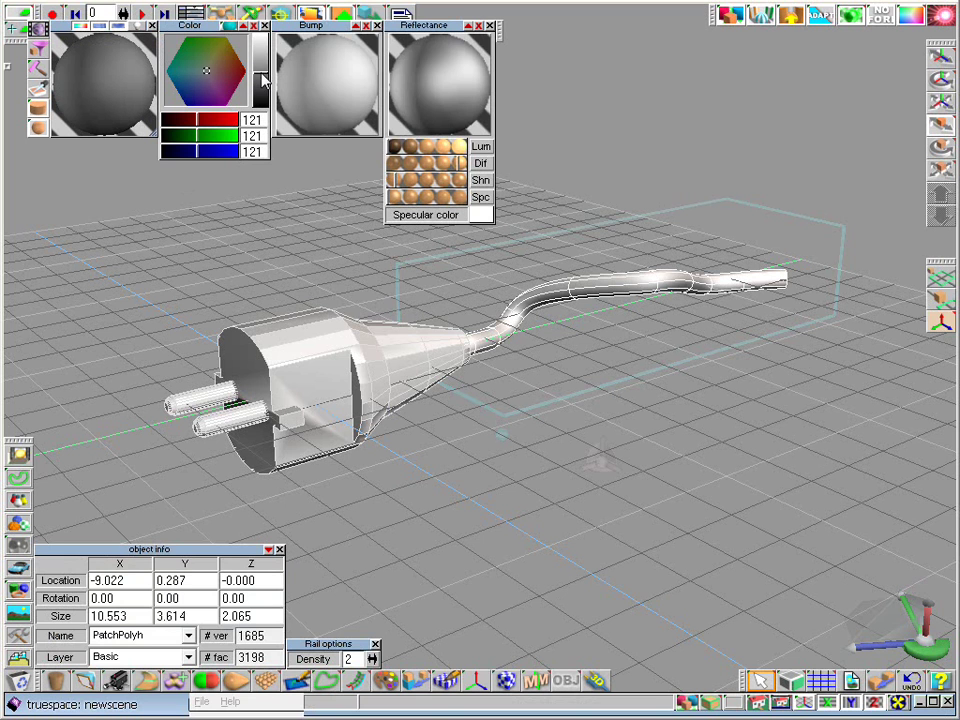
pyautogui.click(400, 86)
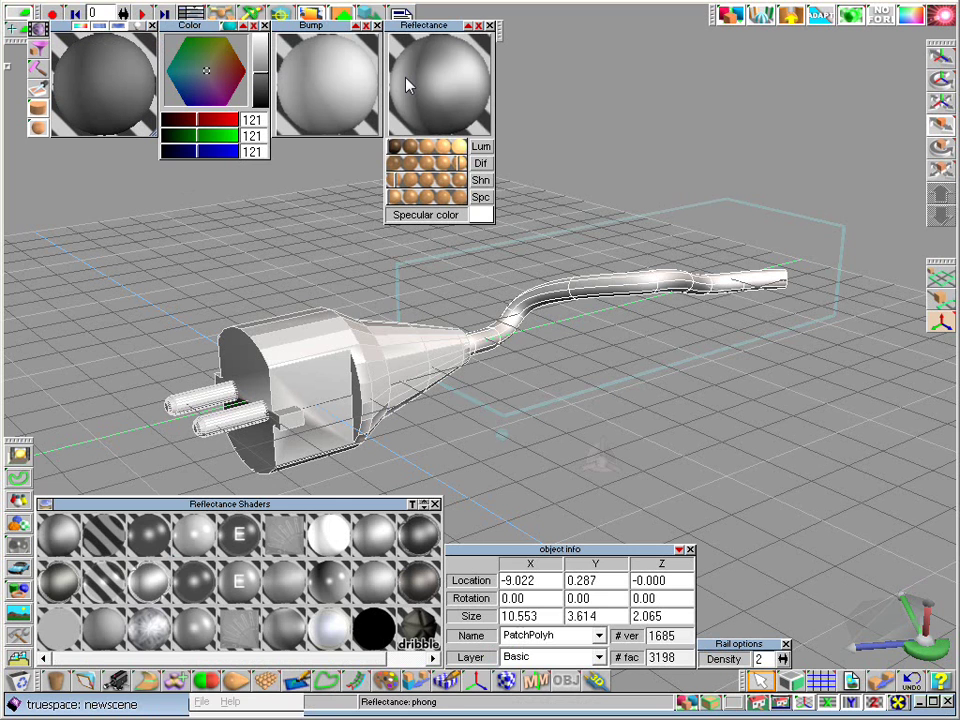
pyautogui.click(104, 632)
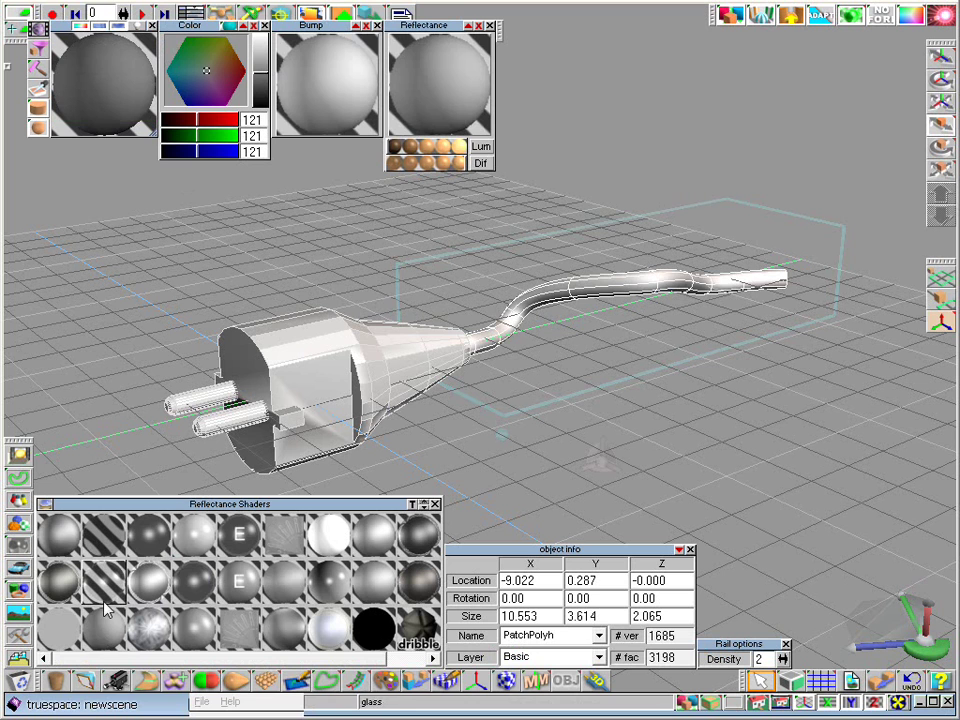
pyautogui.click(30, 40)
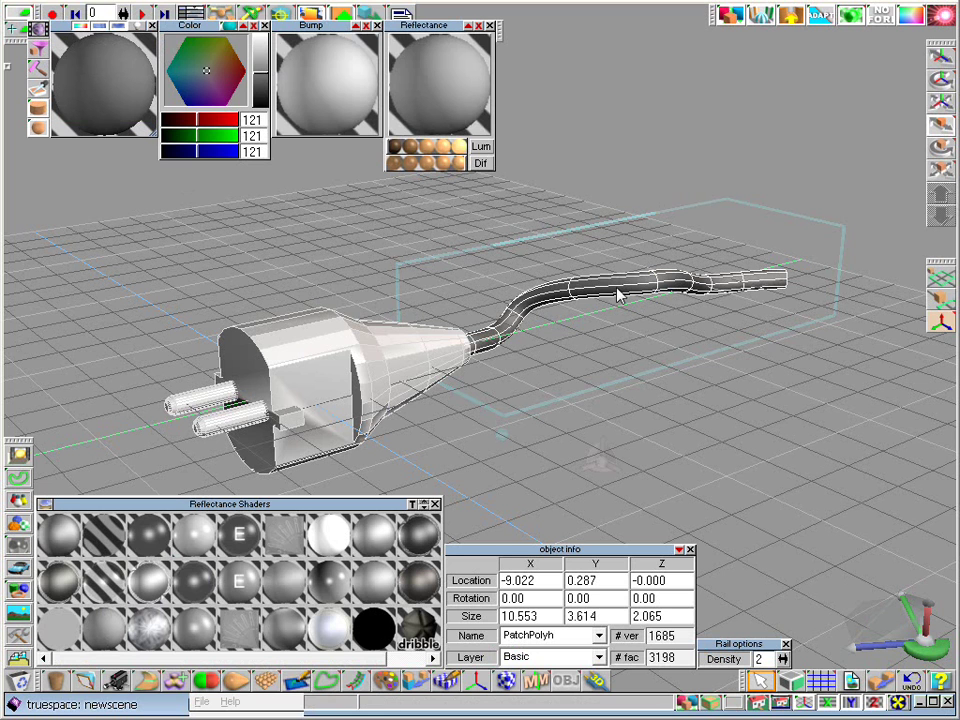
pyautogui.click(347, 365)
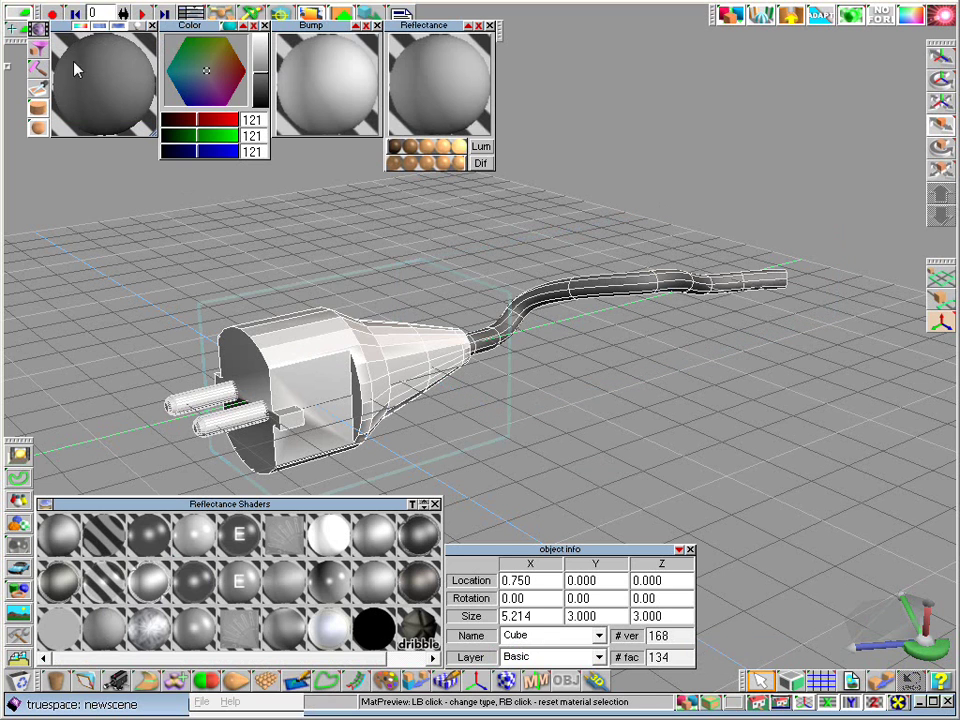
pyautogui.click(38, 47)
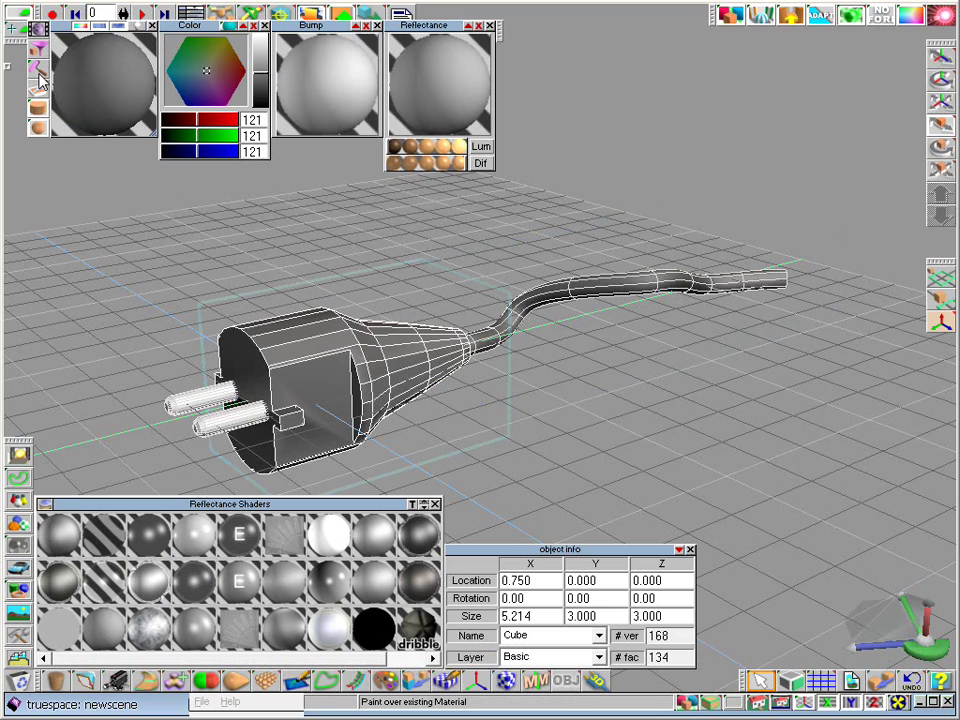
# Select the rear pin and load the Aluminum material from the Metals3 library
pyautogui.click(165, 405)
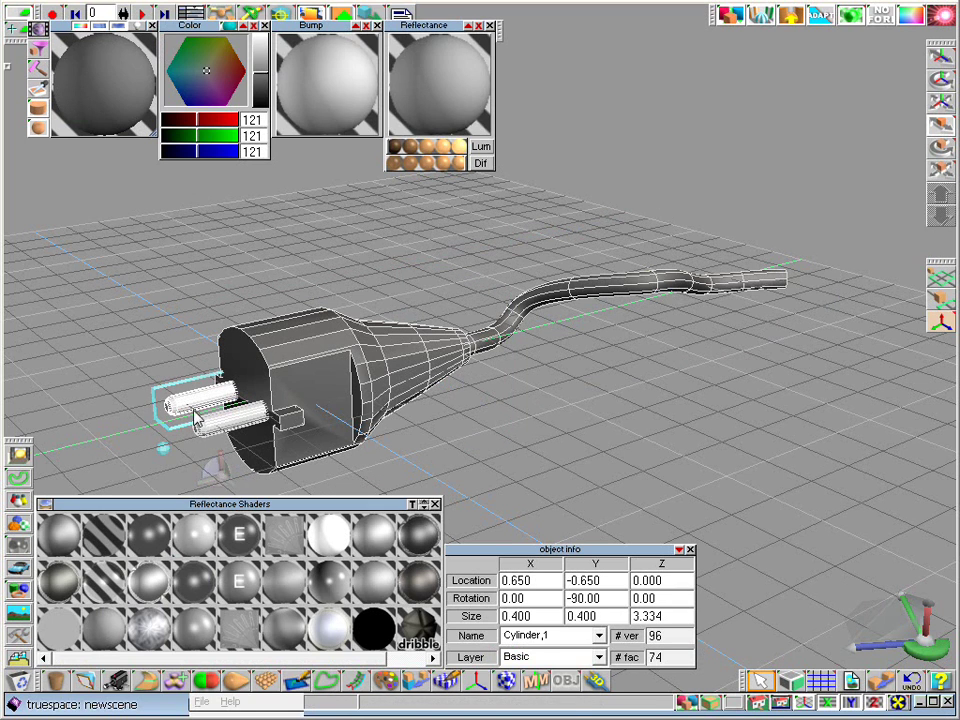
pyautogui.click(16, 534)
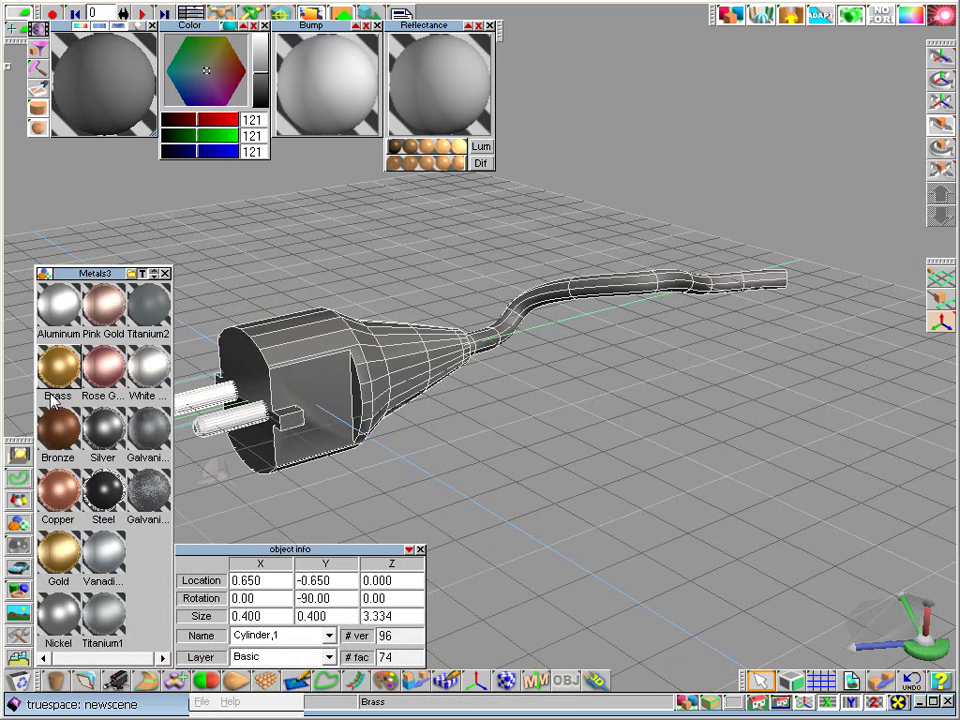
pyautogui.click(57, 312)
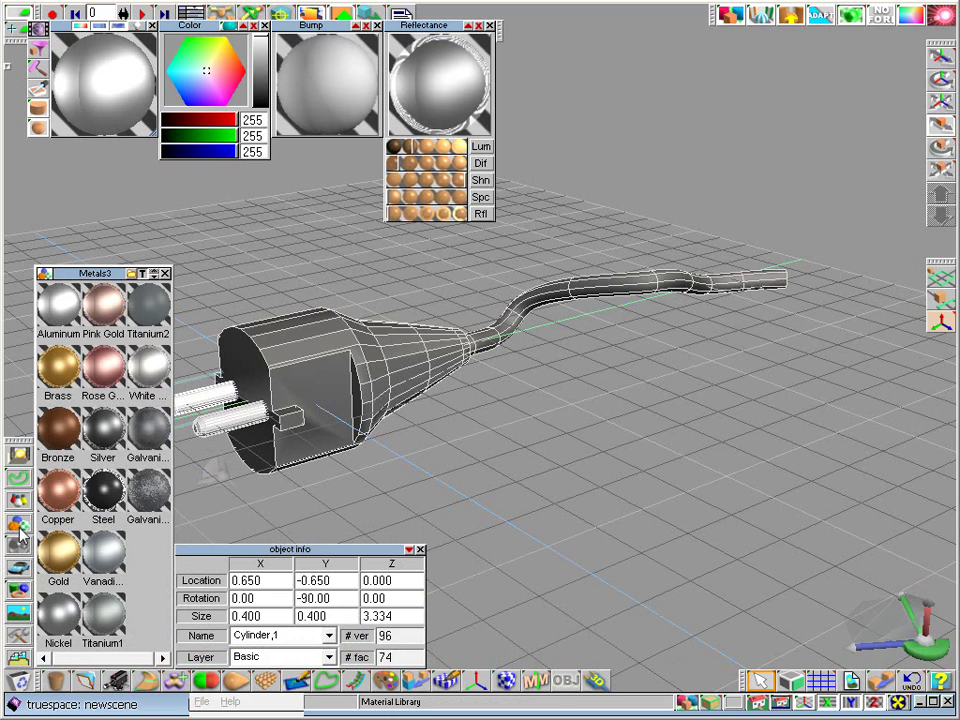
pyautogui.click(165, 274)
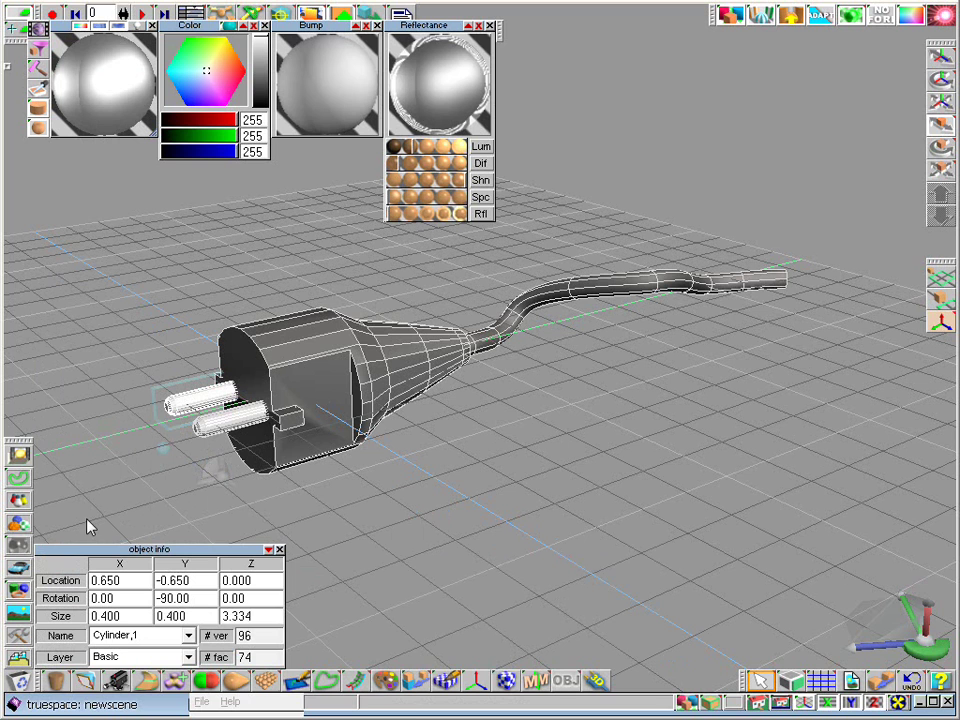
# Examine which other material libraries are available, keeping Metals3 loaded
pyautogui.click(19, 525)
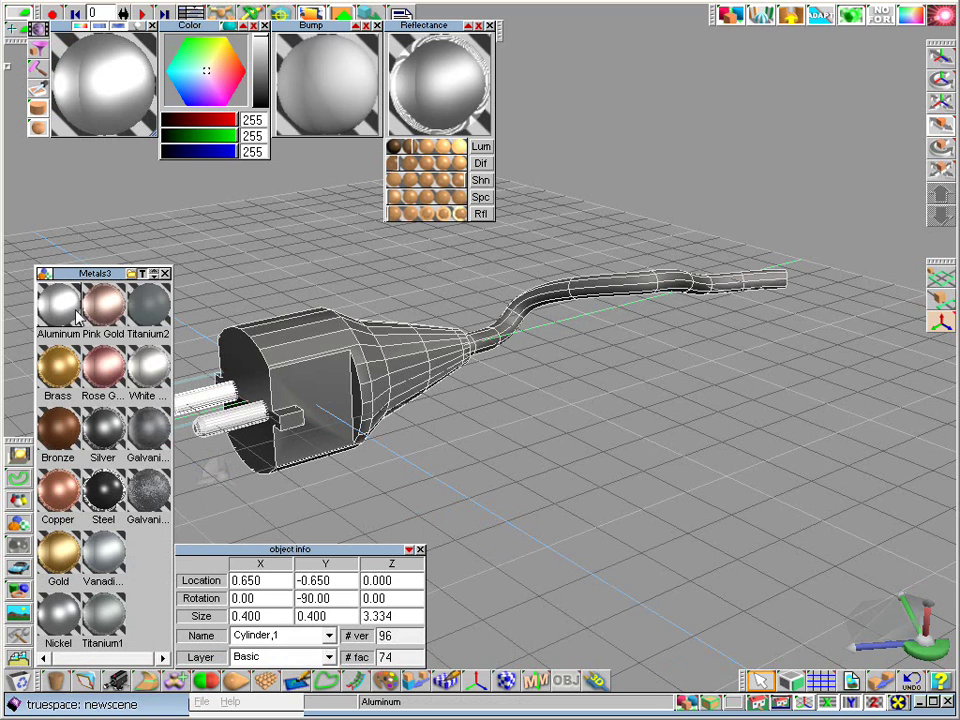
pyautogui.click(130, 274)
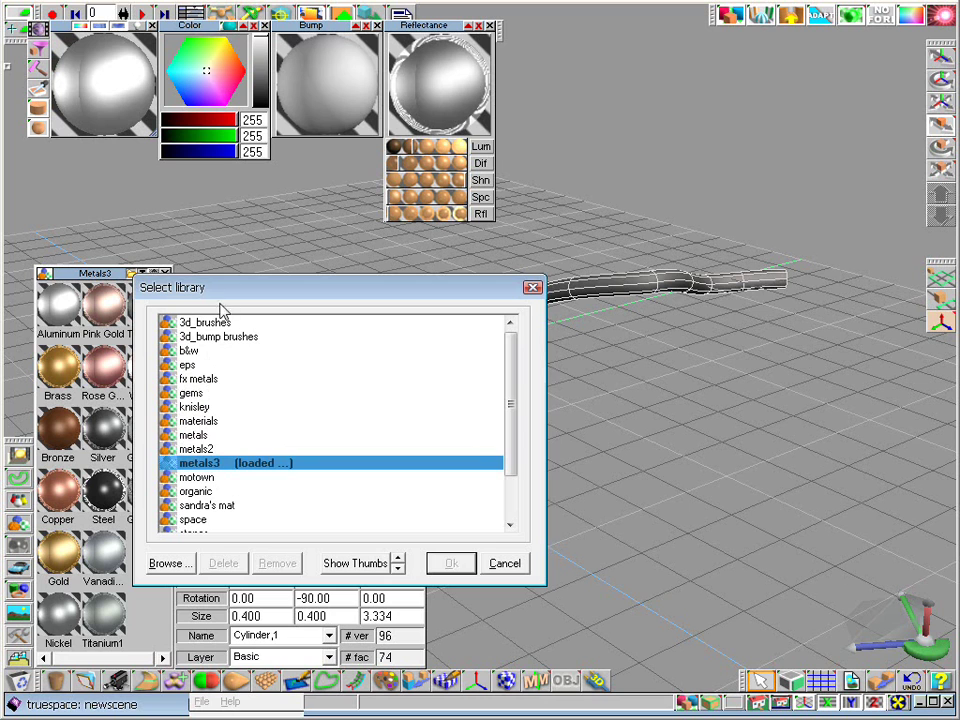
pyautogui.moveTo(512, 424)
pyautogui.mouseDown()
pyautogui.moveTo(512, 482)
pyautogui.moveTo(512, 403)
pyautogui.mouseUp()
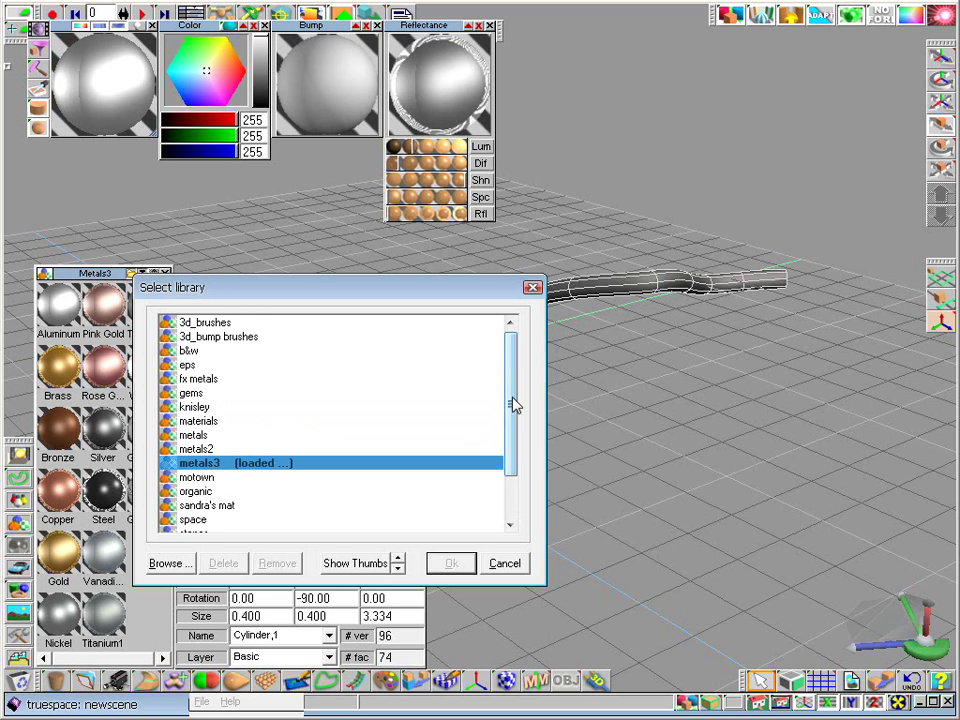
pyautogui.click(210, 465)
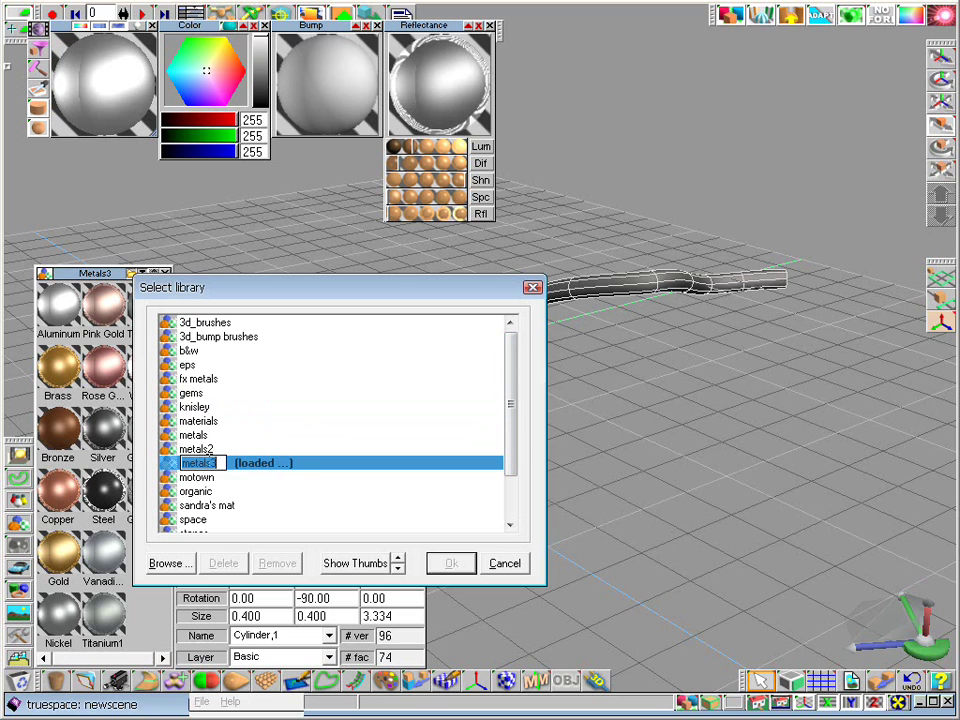
pyautogui.press('Escape')
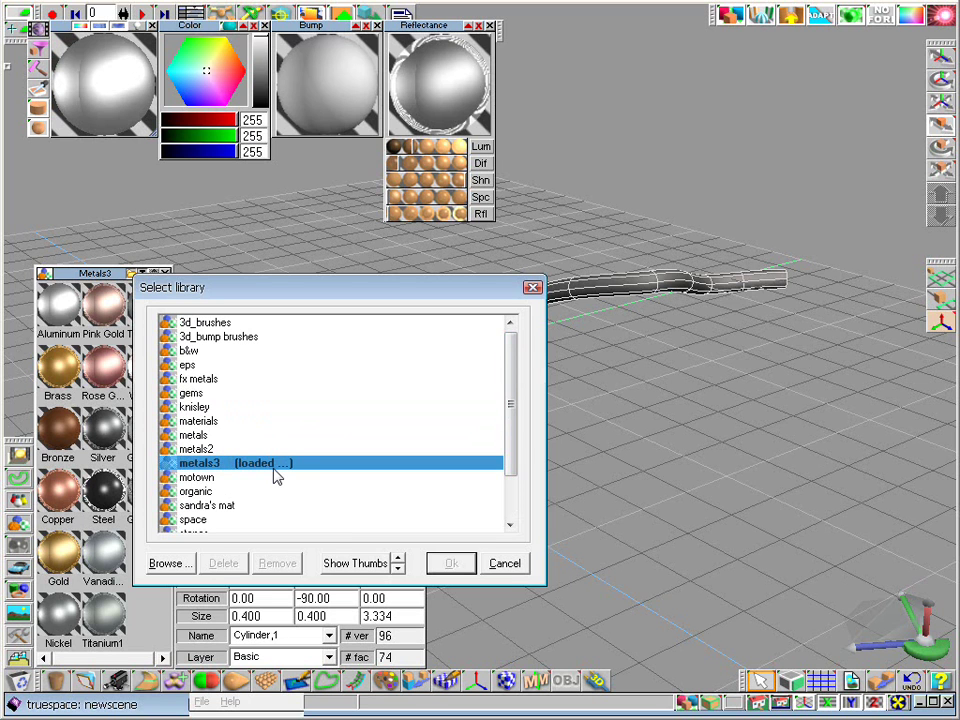
pyautogui.click(503, 565)
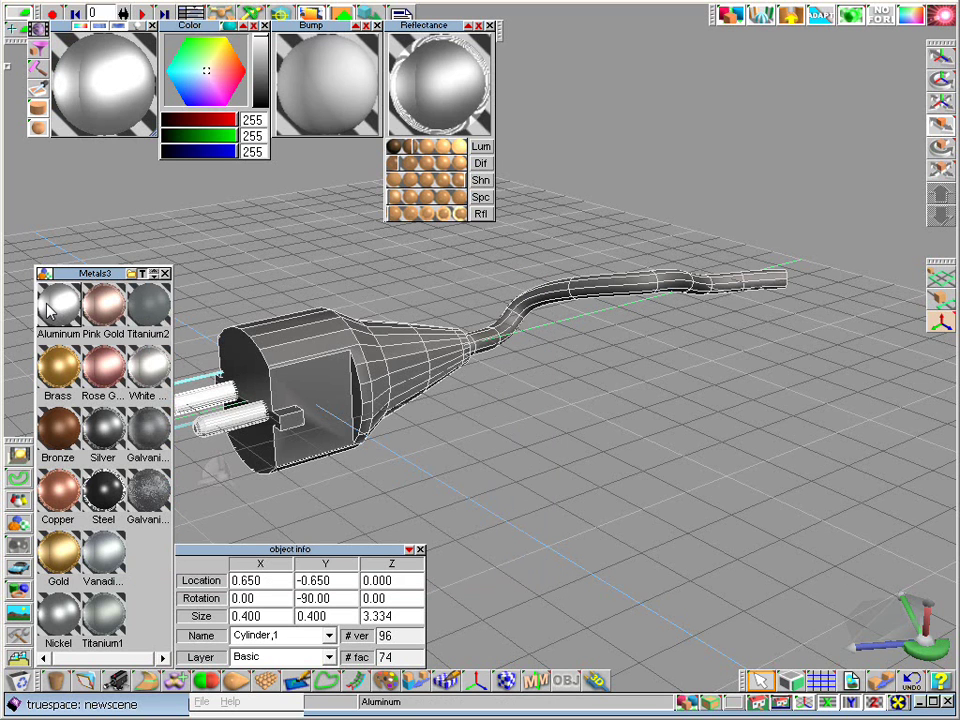
pyautogui.click(166, 274)
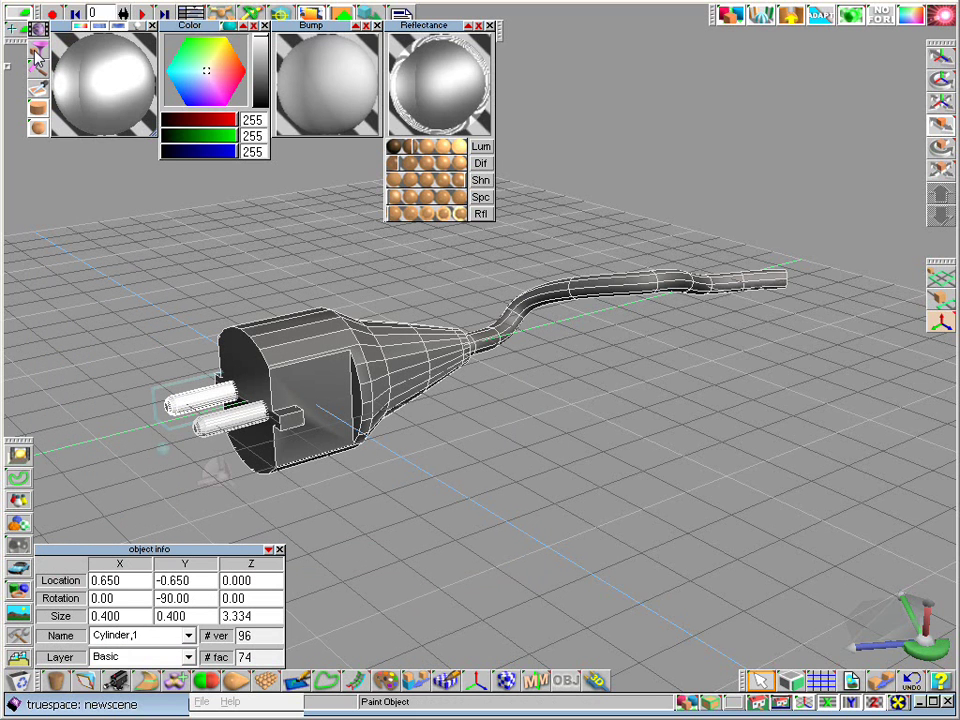
# Paint the front pin with the Aluminum material and close the material editor
pyautogui.click(224, 421)
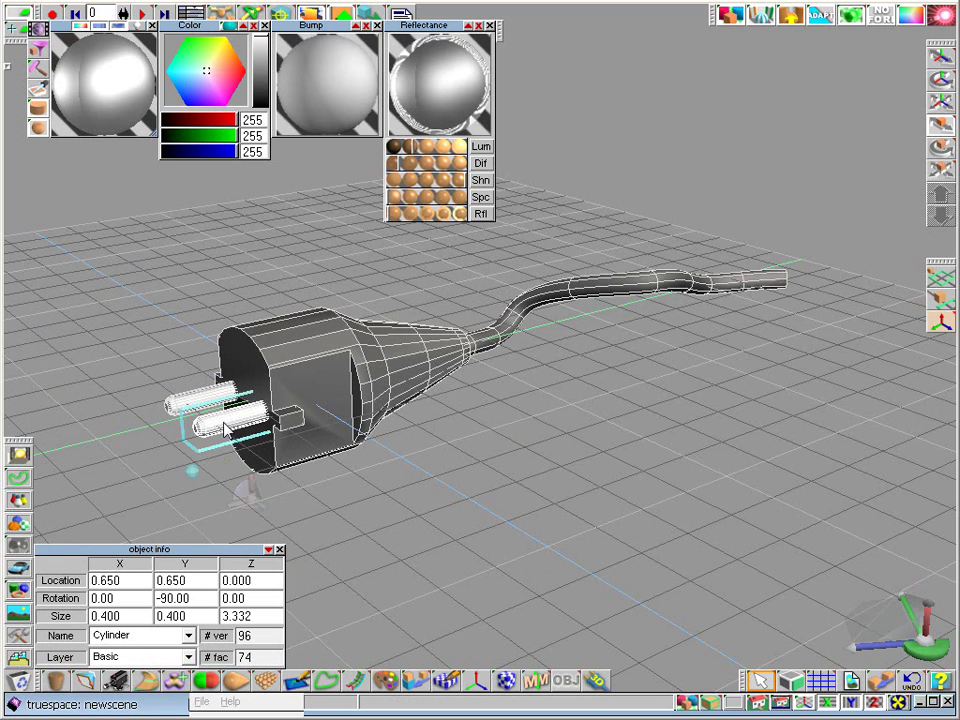
pyautogui.click(38, 49)
pyautogui.click(153, 26)
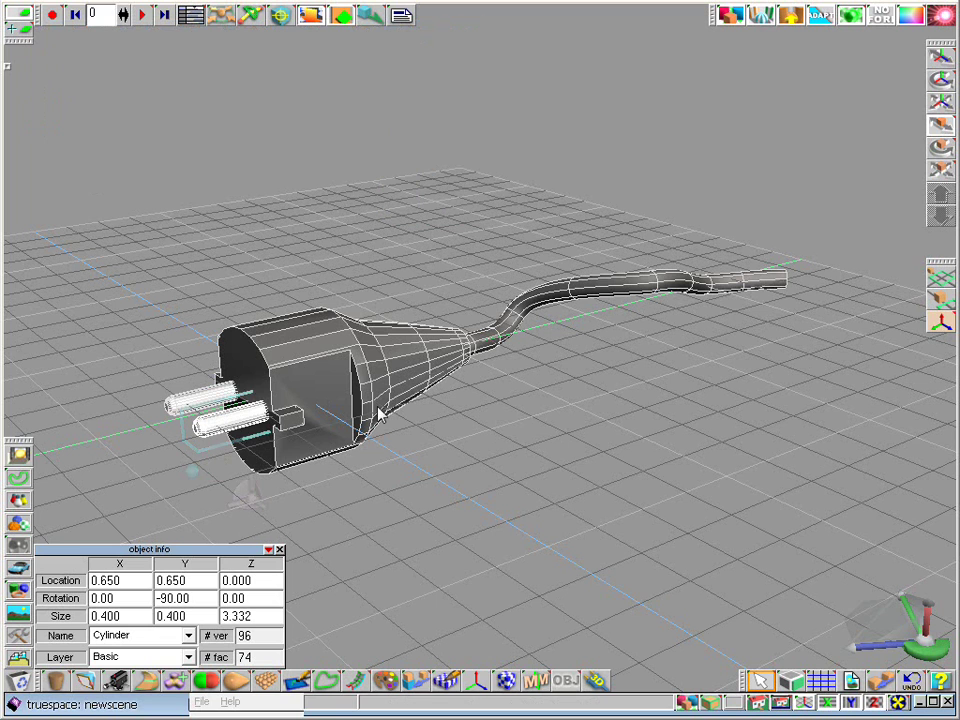
# Frame the whole plug with both pins and the cable in view and render the scene
pyautogui.click(685, 702)
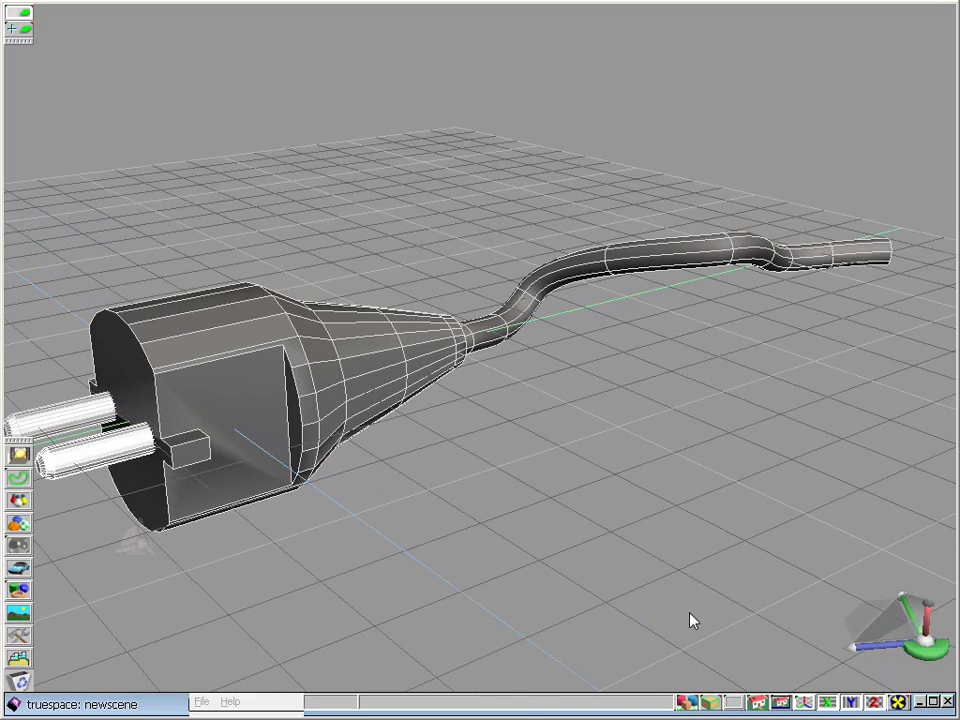
pyautogui.moveTo(905, 640)
pyautogui.mouseDown()
pyautogui.moveTo(895, 648)
pyautogui.moveTo(905, 640)
pyautogui.mouseUp()
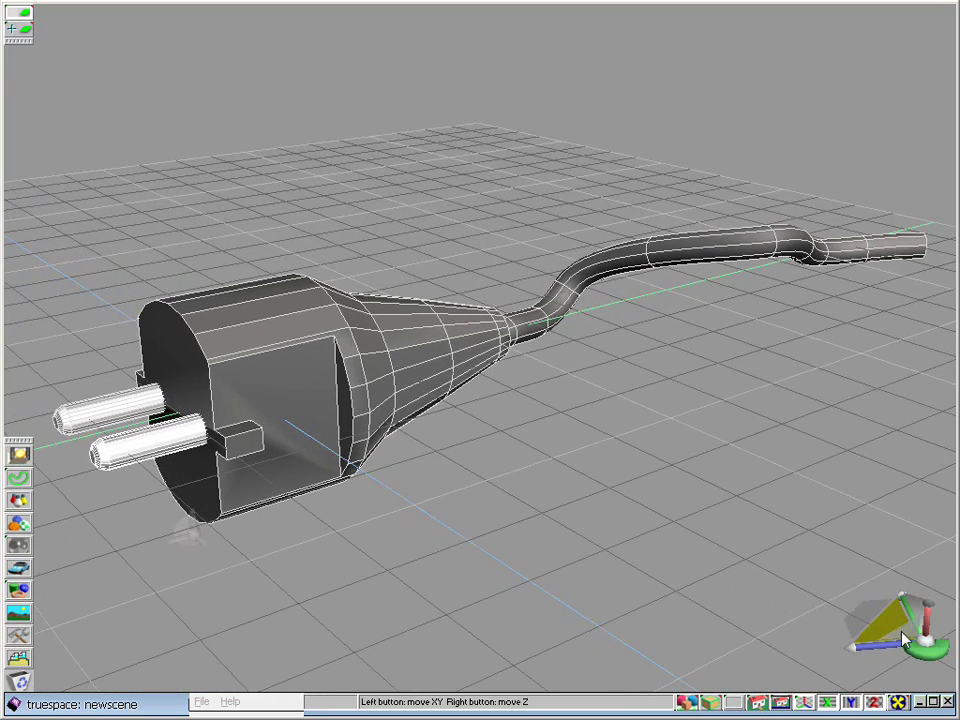
pyautogui.click(686, 701)
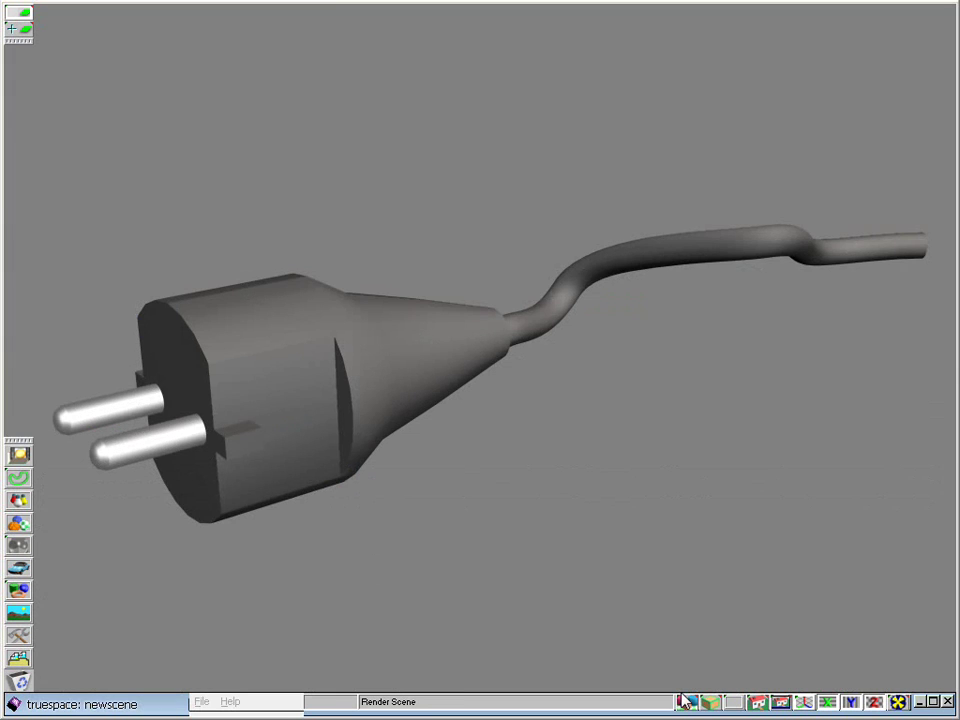